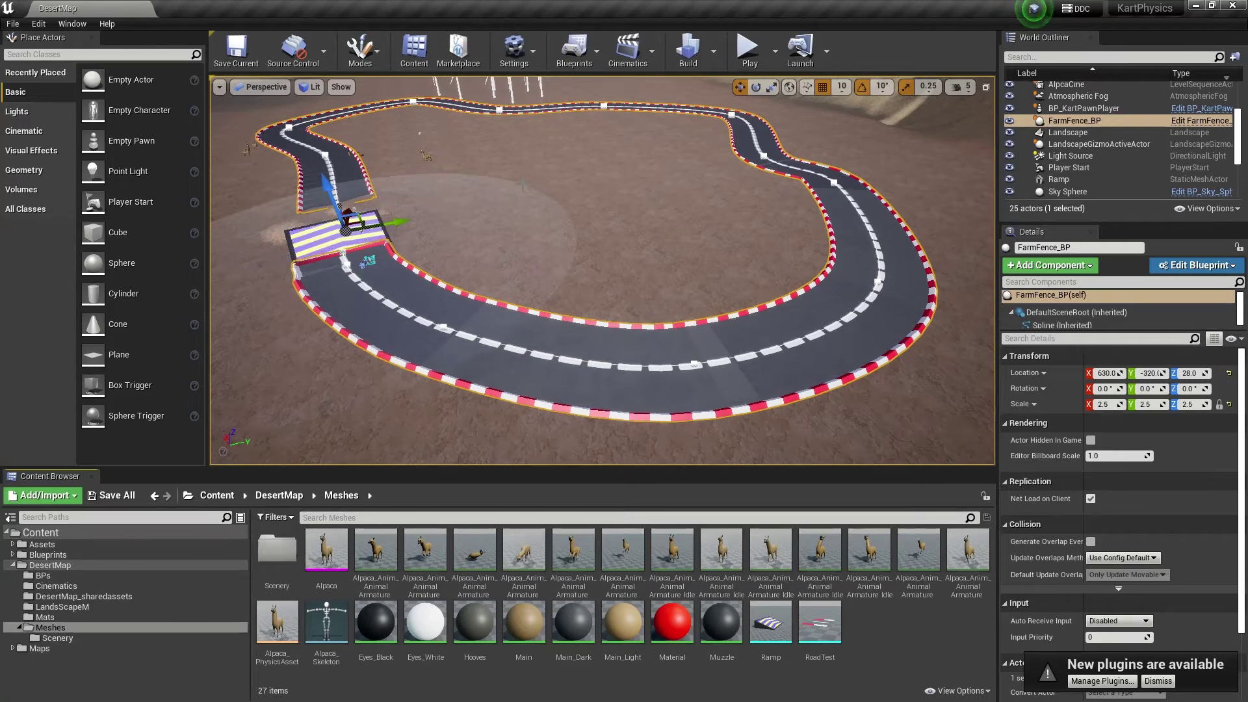
- Switch to Maya, examine the pyramid model and its doorway opening, and return to the Unreal Editor
{"action": "right_click_drag", "start_coordinate": [618, 219], "coordinate": [583, 204]}
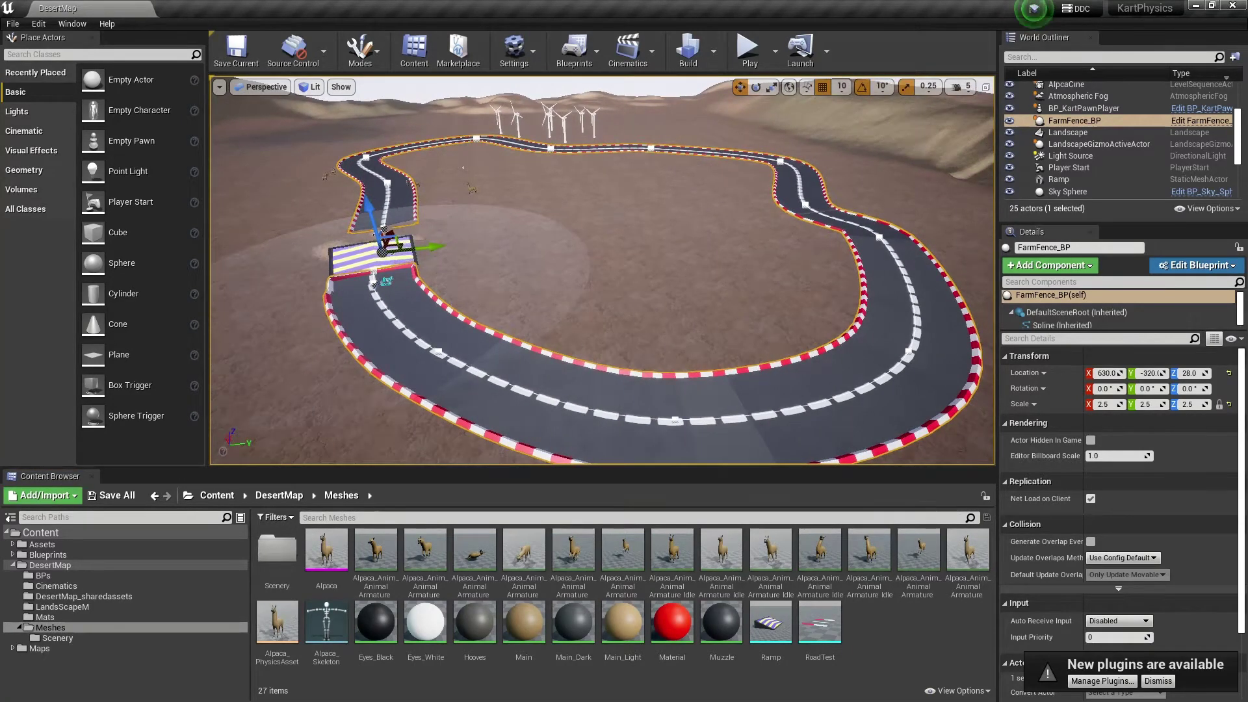
{"action": "key", "text": "alt+Tab"}
{"action": "key", "text": "Tab"}
{"action": "key", "text": "Tab"}
{"action": "key", "text": "Tab"}
{"action": "key", "text": "Tab"}
{"action": "key", "text": "Tab"}
{"action": "key", "text": "Tab"}
{"action": "key", "text": "Tab"}
{"action": "key", "text": "Tab"}
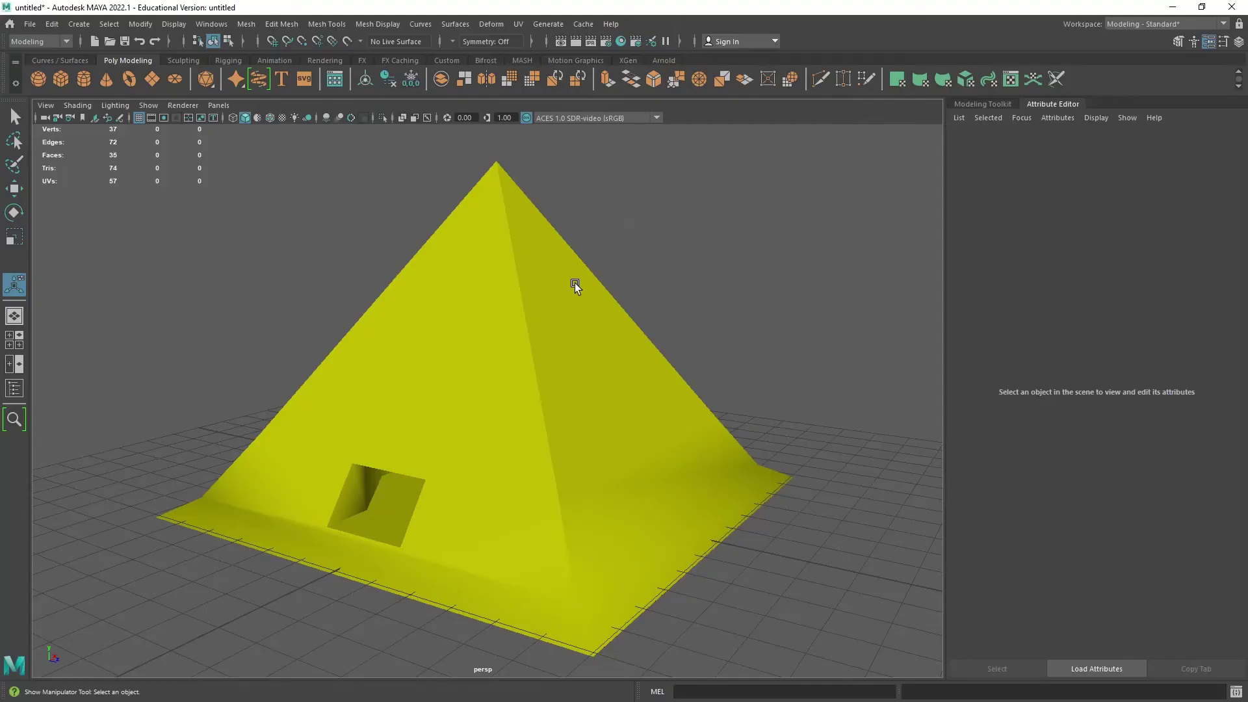
{"action": "left_click_drag", "start_coordinate": [323, 571], "coordinate": [373, 575], "text": "alt"}
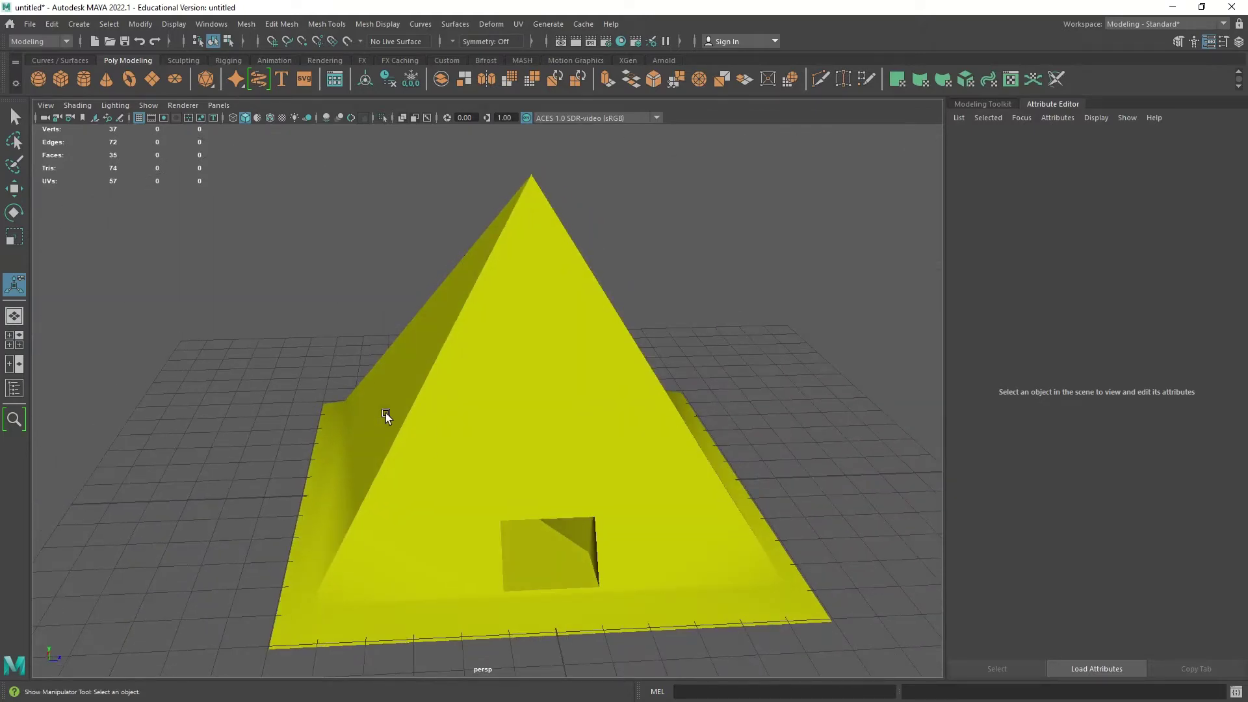
{"action": "key", "text": "alt+Tab"}
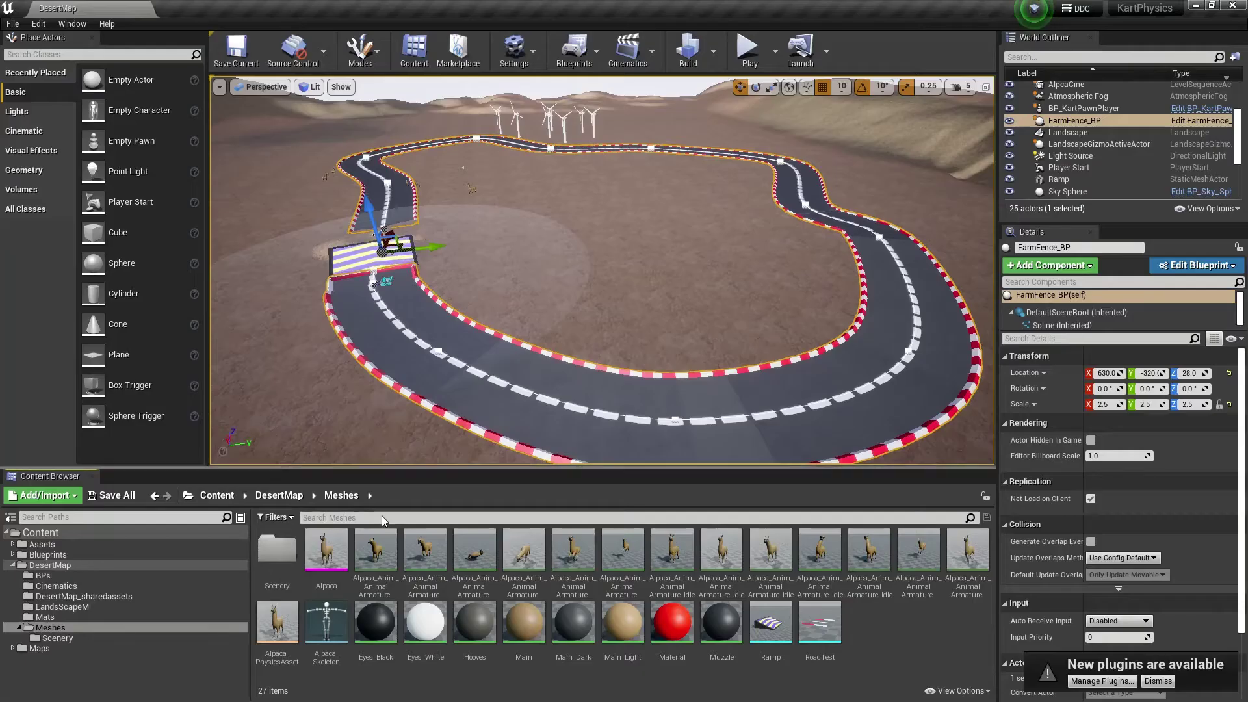
- Import Pyrimid Placeholder.fbx from the Desktop into the Meshes folder with Import All, and close the message log
{"action": "left_click", "coordinate": [46, 495]}
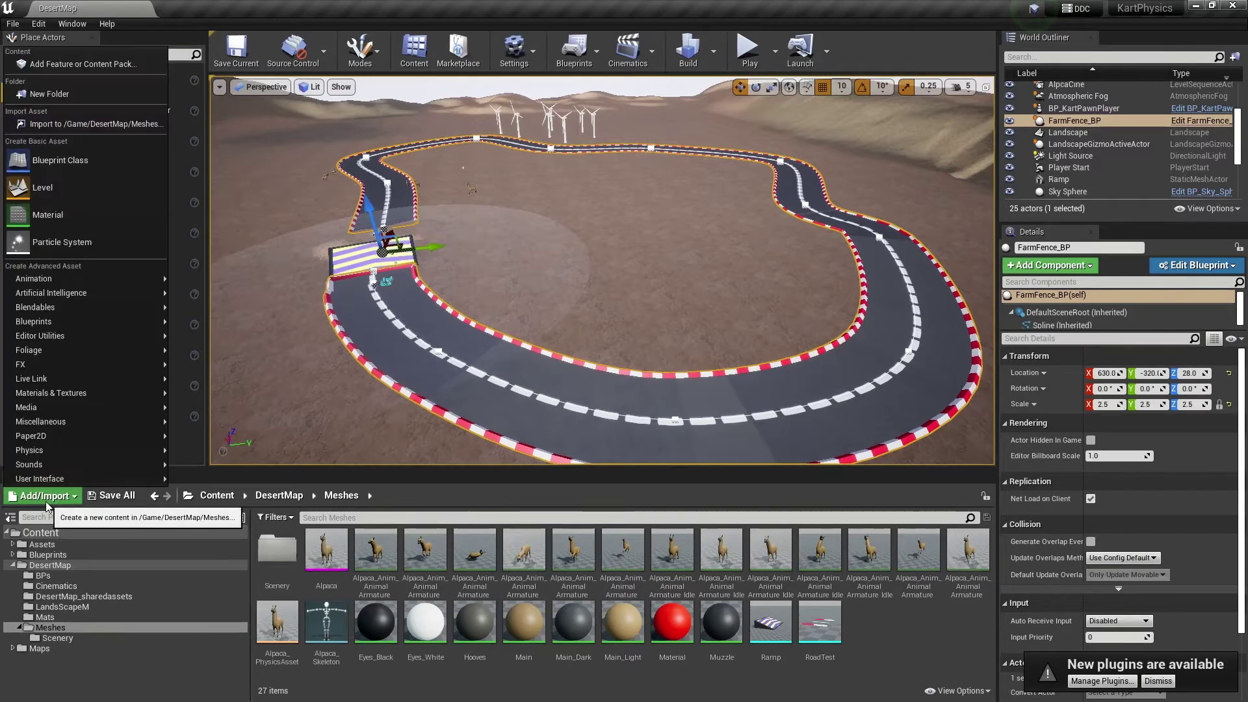
{"action": "left_click", "coordinate": [83, 124]}
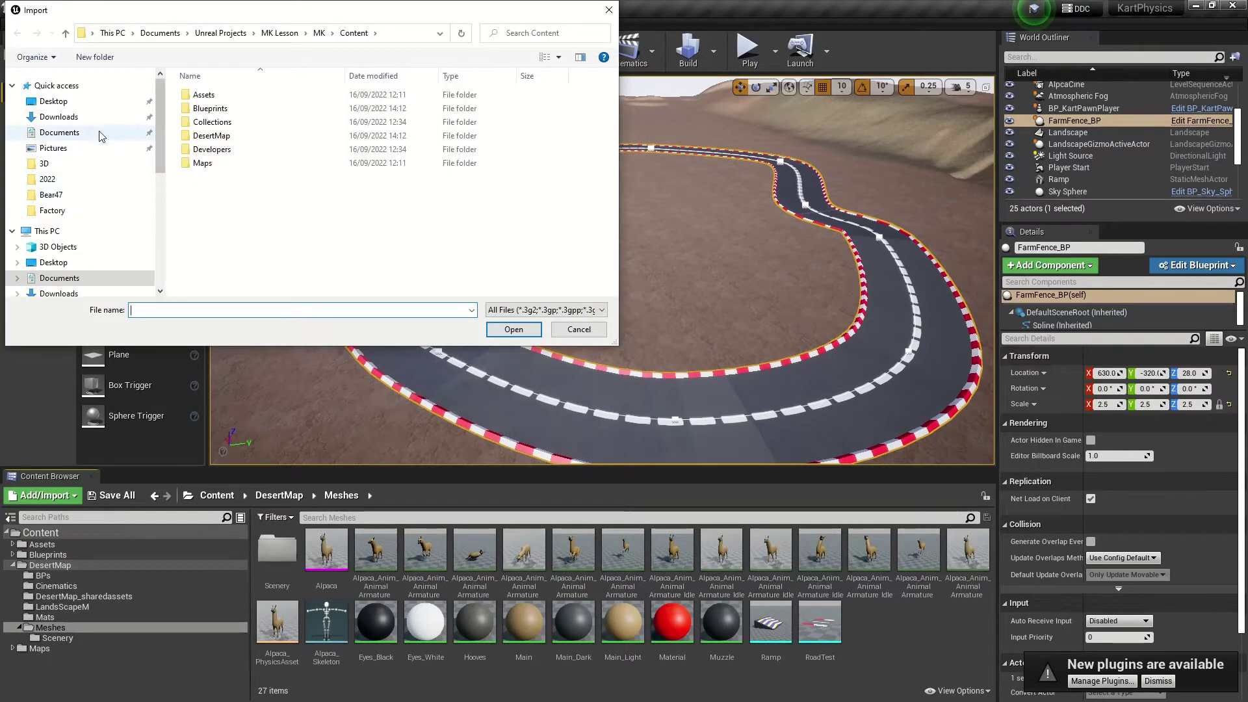
{"action": "left_click", "coordinate": [78, 102]}
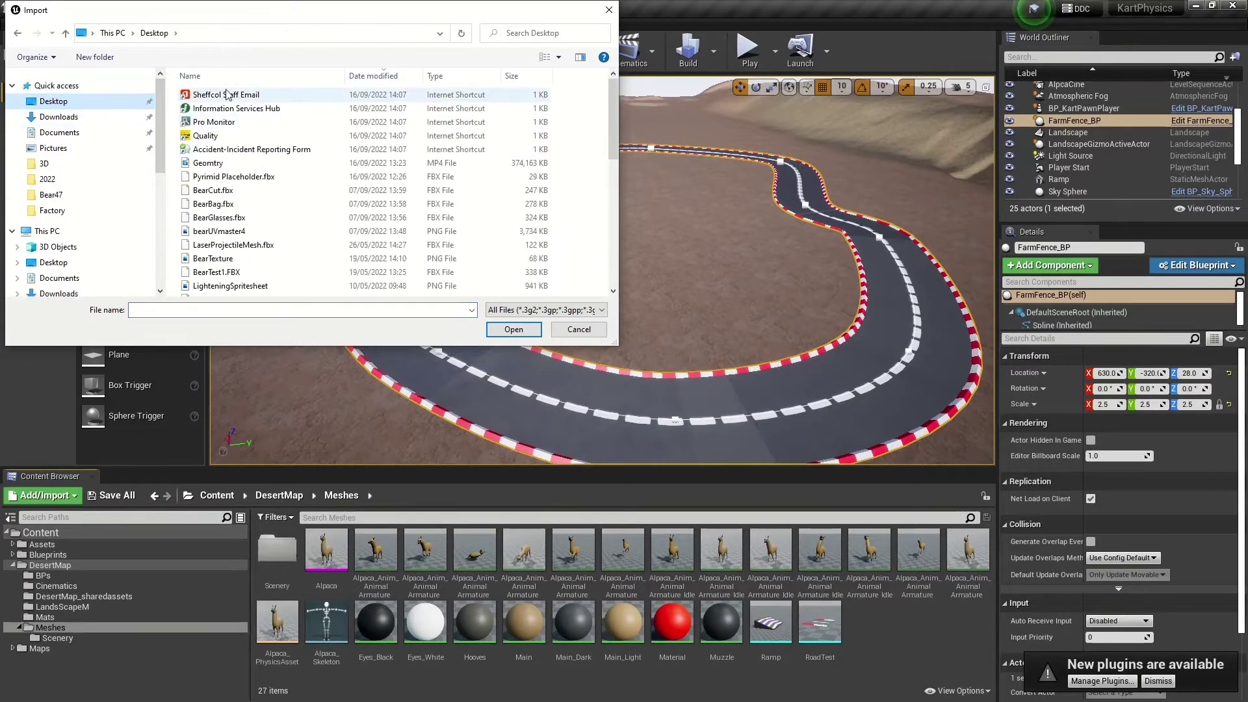
{"action": "left_click", "coordinate": [235, 177]}
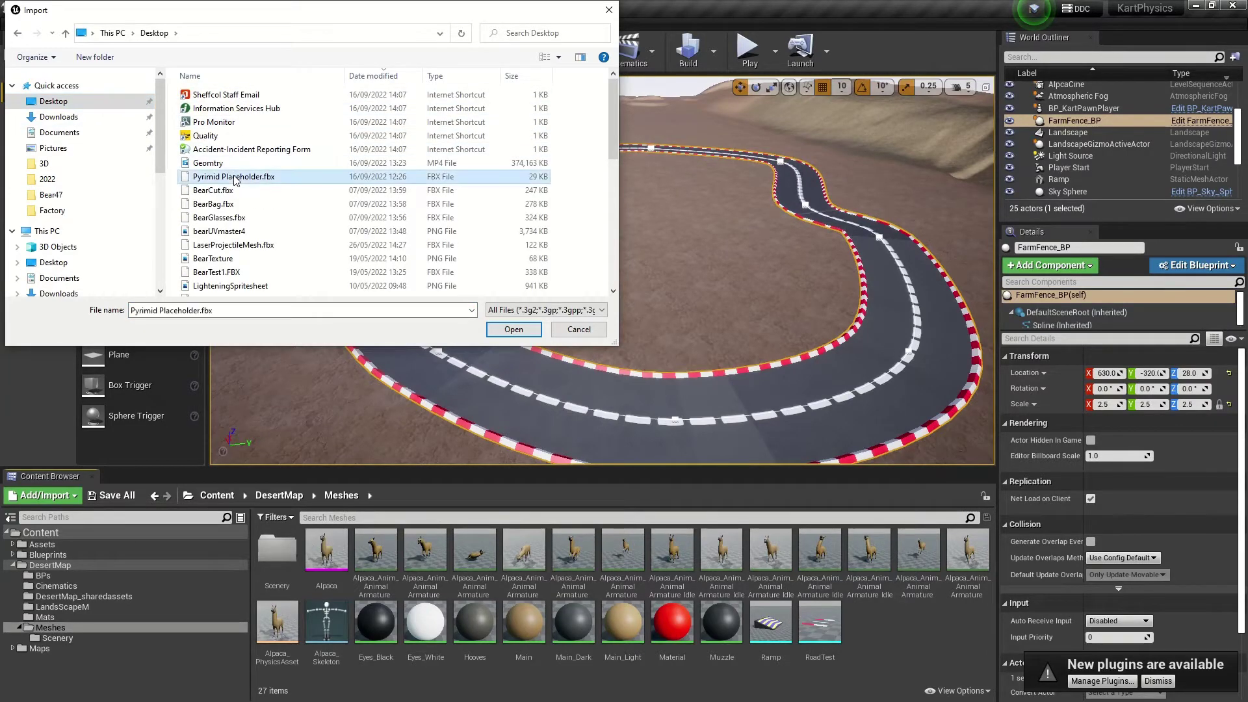
{"action": "double_click", "coordinate": [236, 178]}
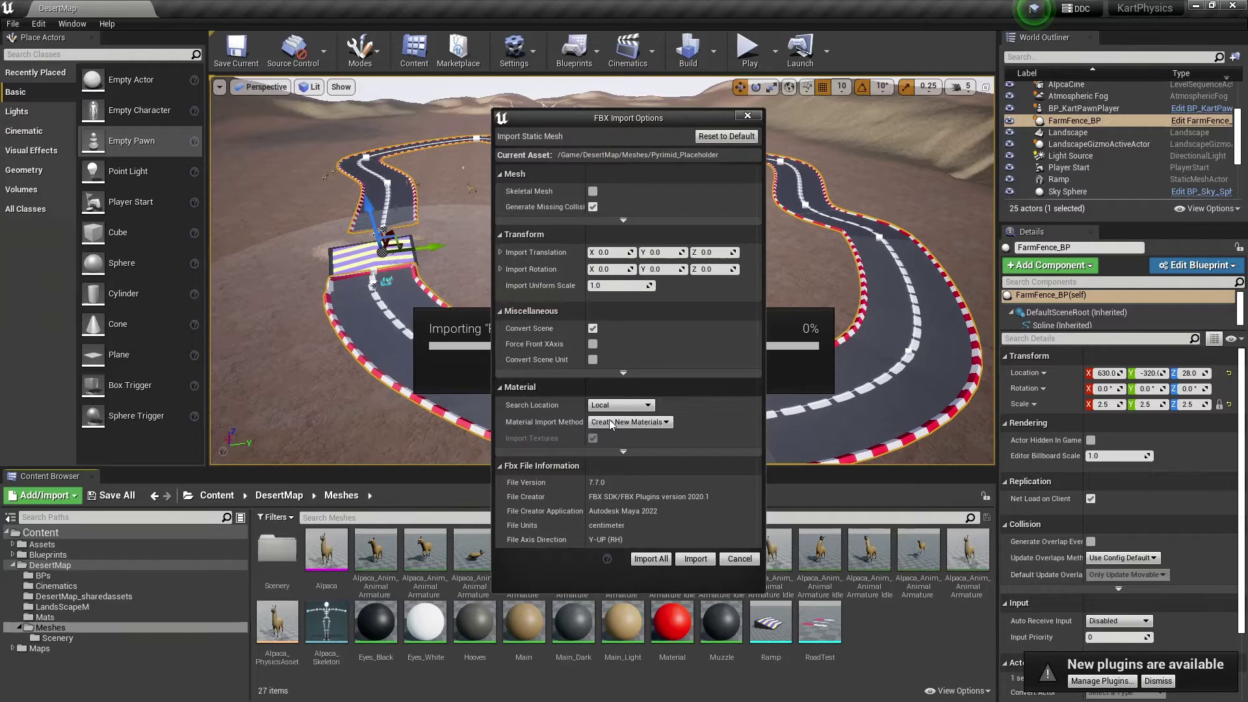
{"action": "left_click", "coordinate": [623, 220]}
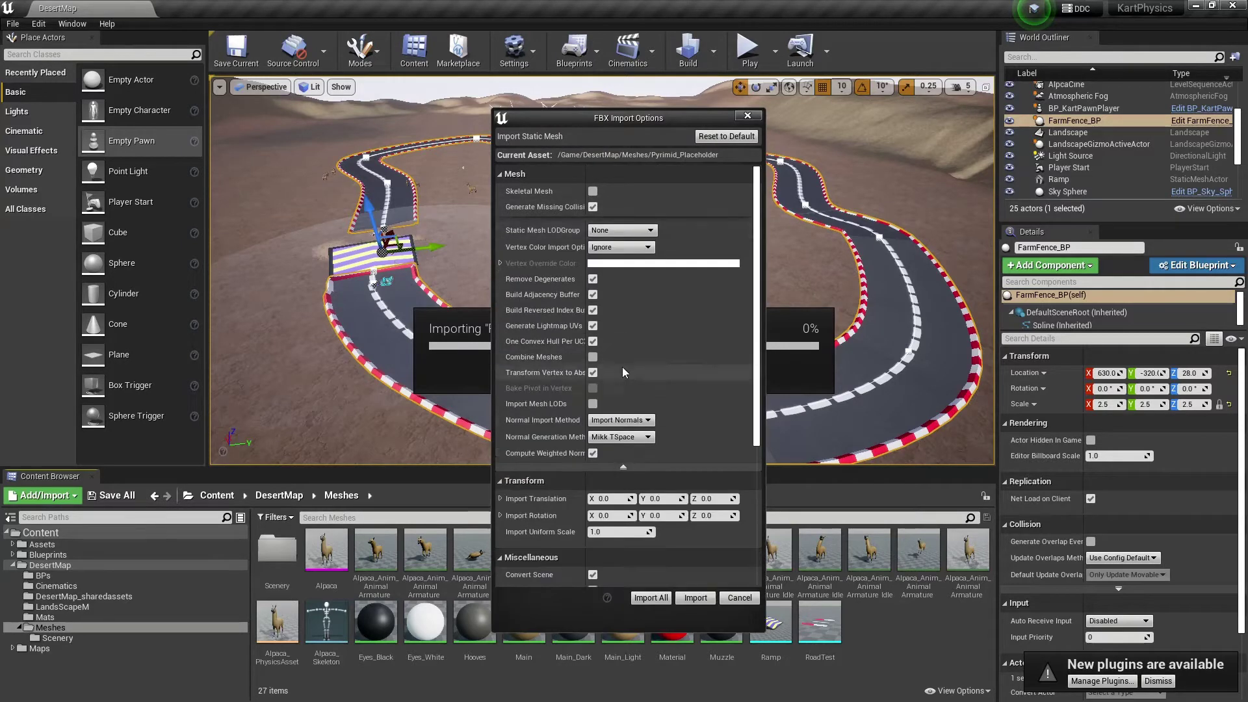
{"action": "left_click", "coordinate": [623, 470]}
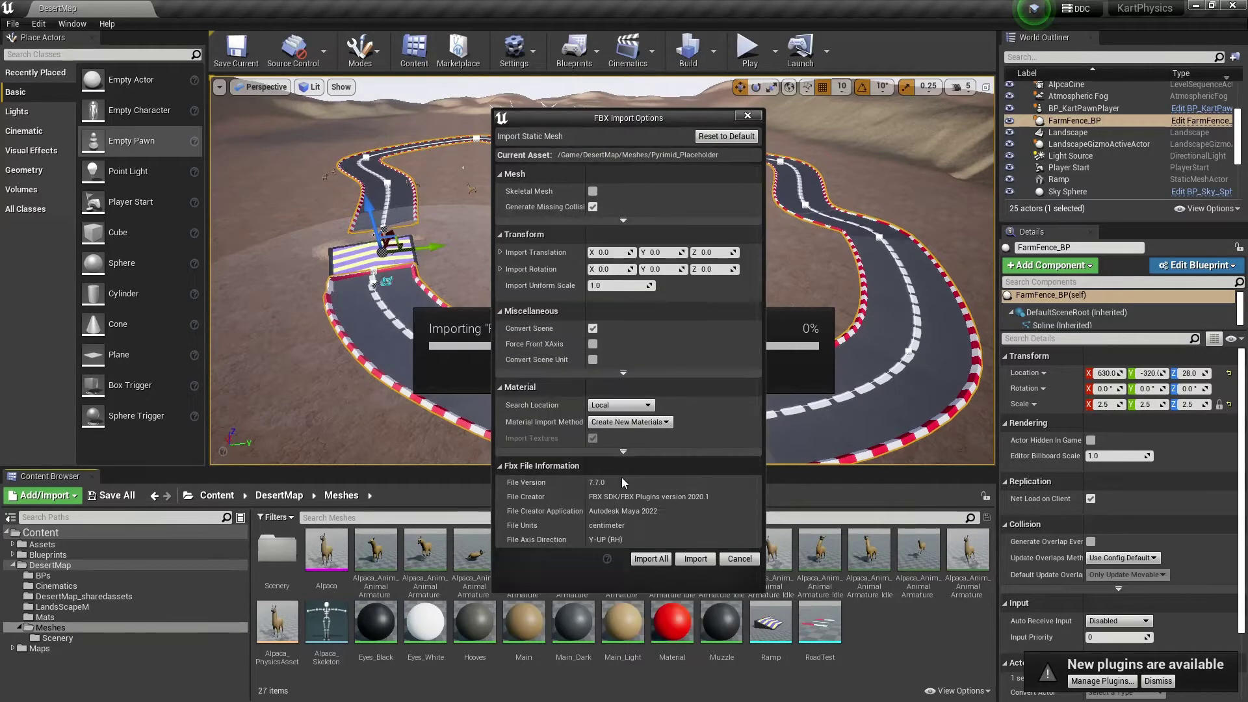
{"action": "left_click", "coordinate": [646, 558]}
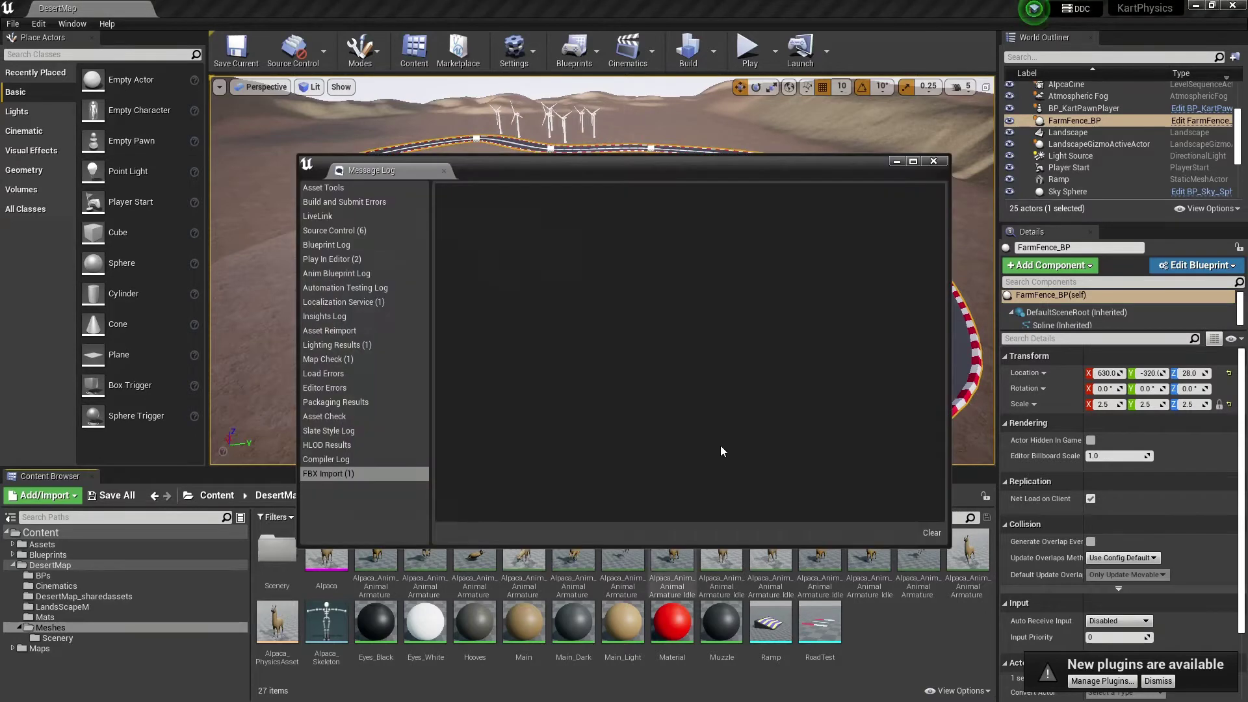
{"action": "left_click", "coordinate": [934, 161]}
- Place the Pyrimid_Placeholder mesh in the level on the track's near curve
{"action": "key", "text": "f"}
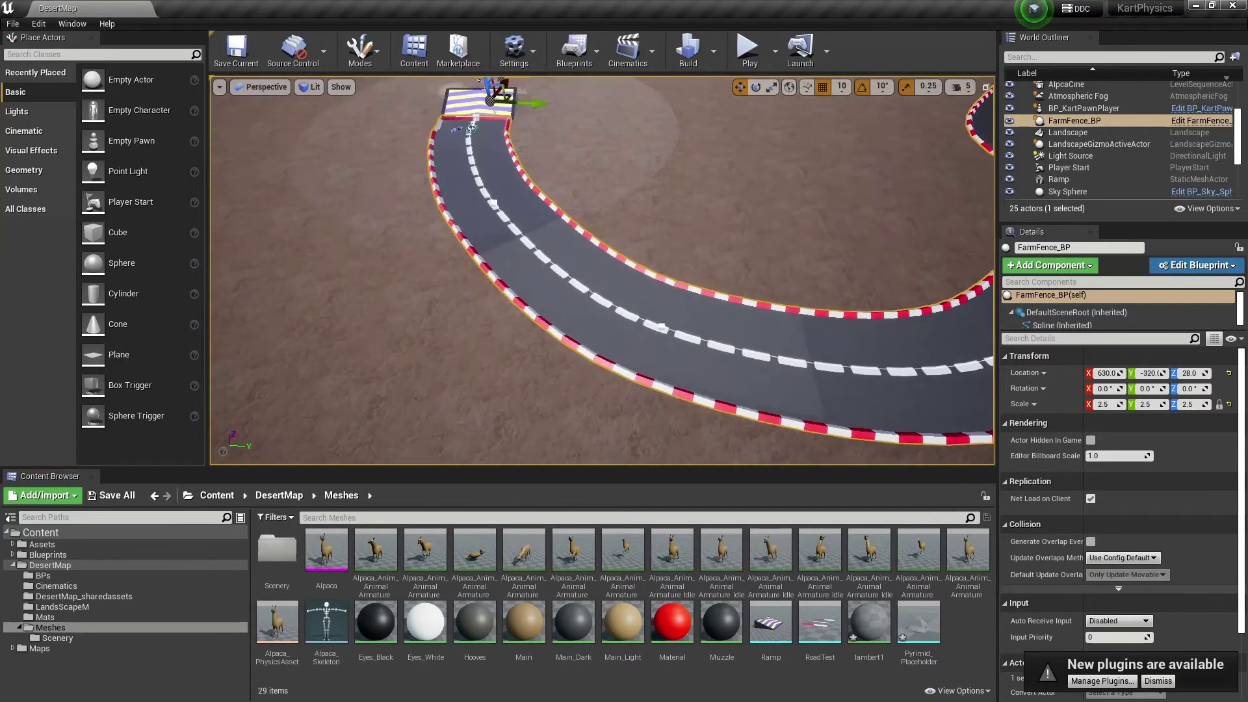
{"action": "scroll", "coordinate": [601, 270], "scroll_direction": "down", "scroll_amount": 5}
{"action": "left_click_drag", "start_coordinate": [918, 623], "coordinate": [1040, 399]}
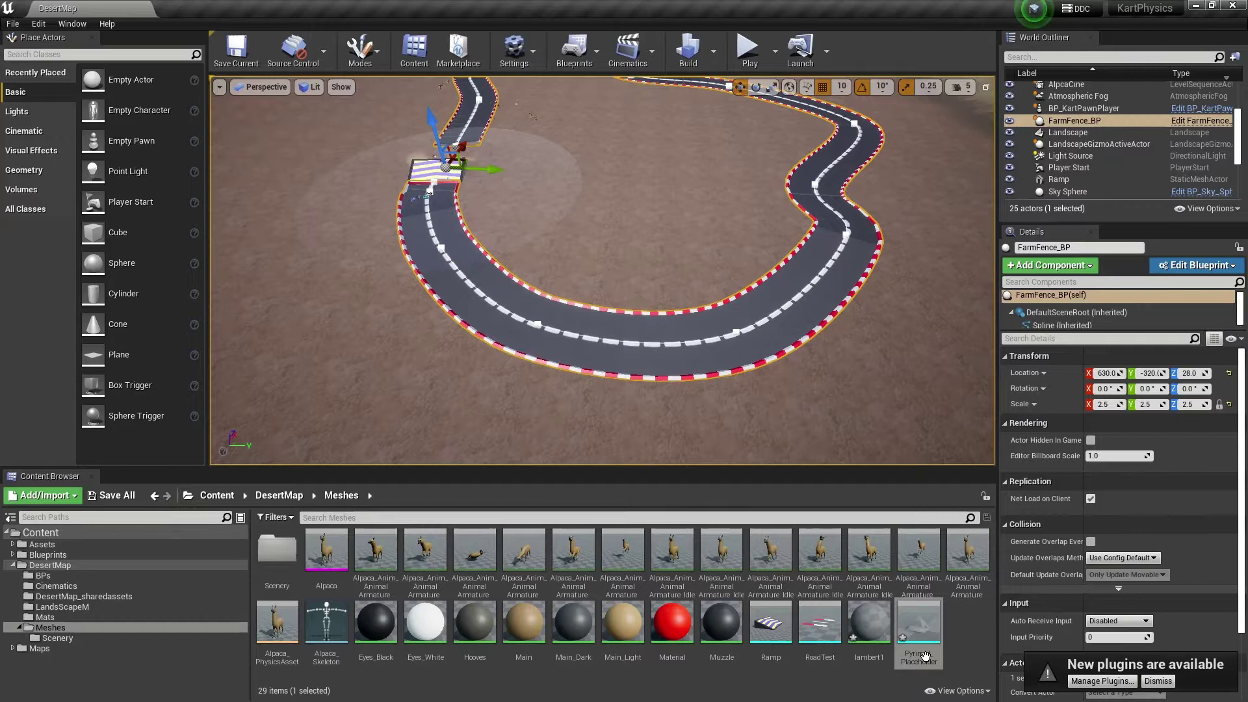
{"action": "left_click_drag", "start_coordinate": [925, 655], "coordinate": [646, 348]}
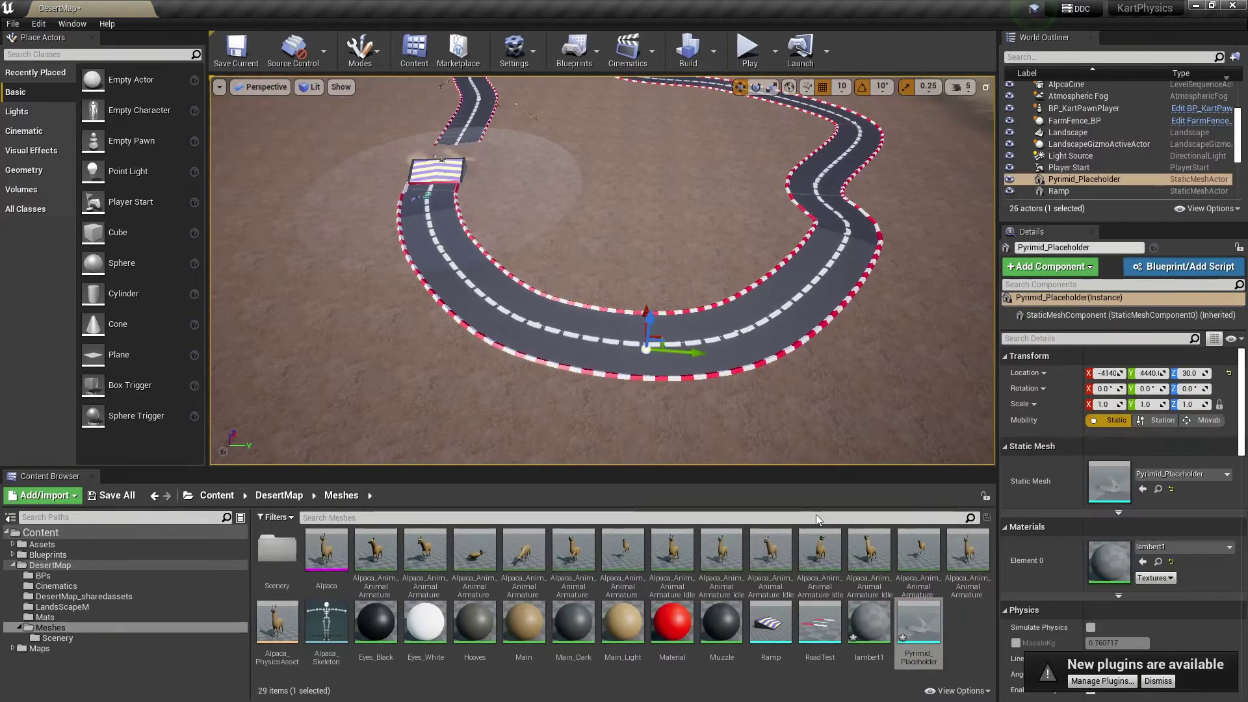
- Set the placed pyramid's scale to 400 on all three axes
{"action": "left_click", "coordinate": [1194, 406]}
{"action": "type", "text": "50"}
{"action": "key", "text": "Return"}
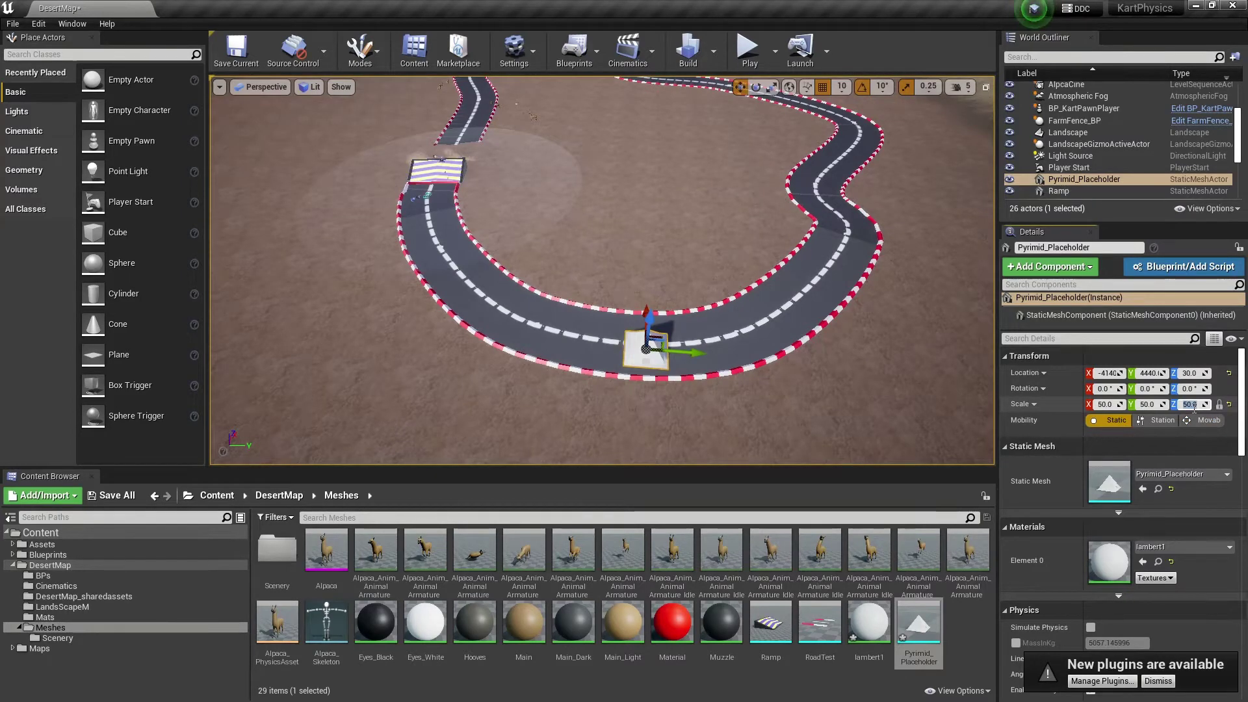
{"action": "type", "text": "150"}
{"action": "key", "text": "Return"}
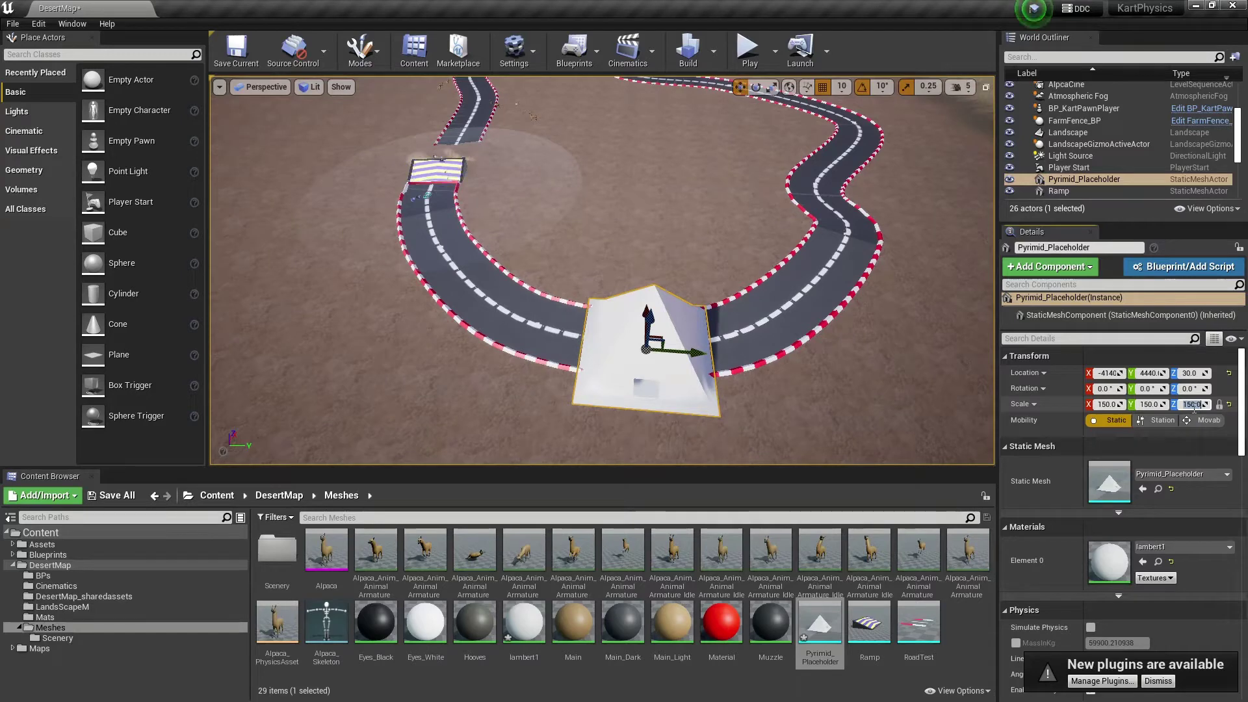
{"action": "type", "text": "400"}
{"action": "key", "text": "Return"}
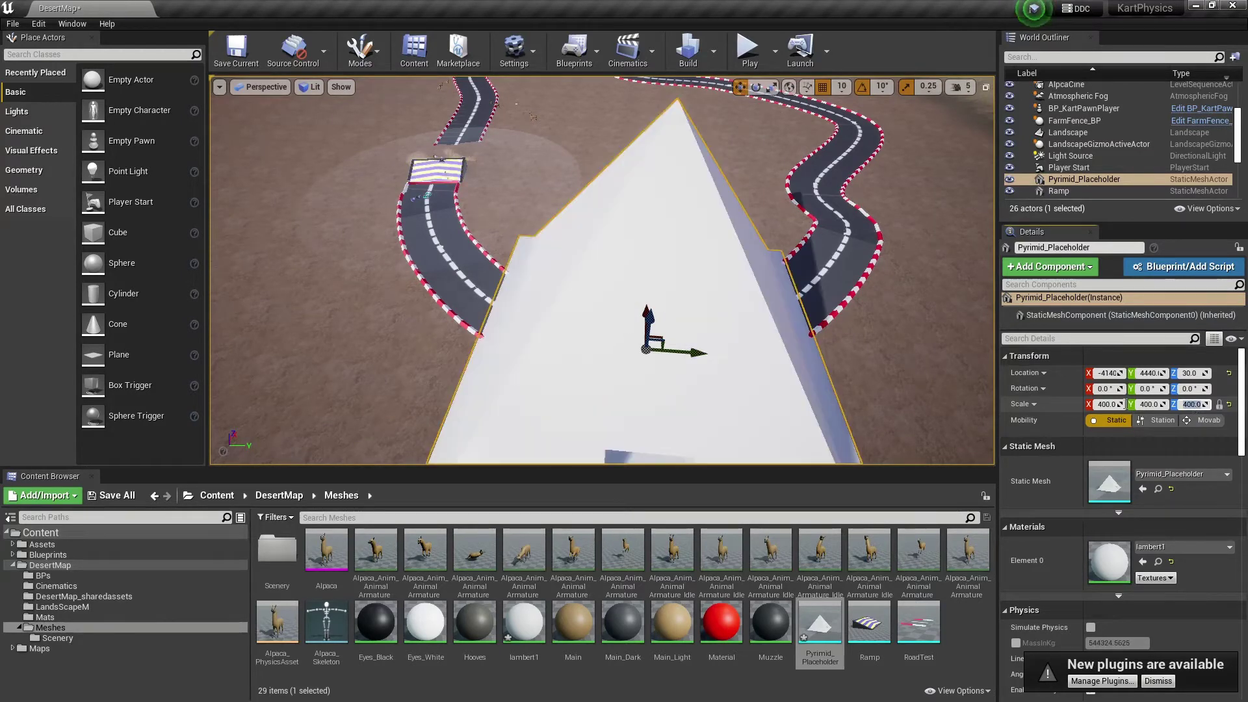
- Rotate the pyramid to -90° about its vertical axis
{"action": "right_click_drag", "start_coordinate": [846, 340], "coordinate": [761, 339]}
{"action": "key", "text": "e"}
{"action": "left_click_drag", "start_coordinate": [600, 360], "coordinate": [666, 338]}
{"action": "left_click_drag", "start_coordinate": [504, 287], "coordinate": [514, 275]}
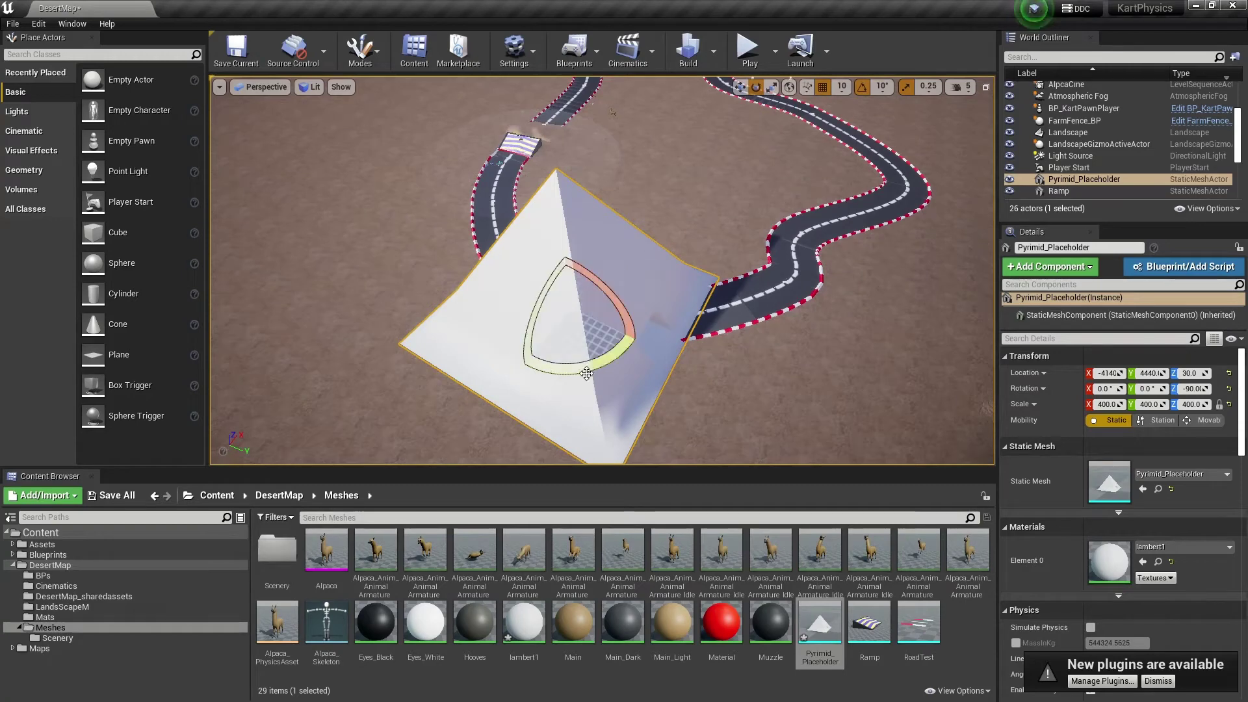
- Delete the FarmFence_BP track's spline points from the ramp through the near curve into the pyramid
{"action": "left_click", "coordinate": [685, 302]}
{"action": "right_click_drag", "start_coordinate": [685, 303], "coordinate": [543, 228]}
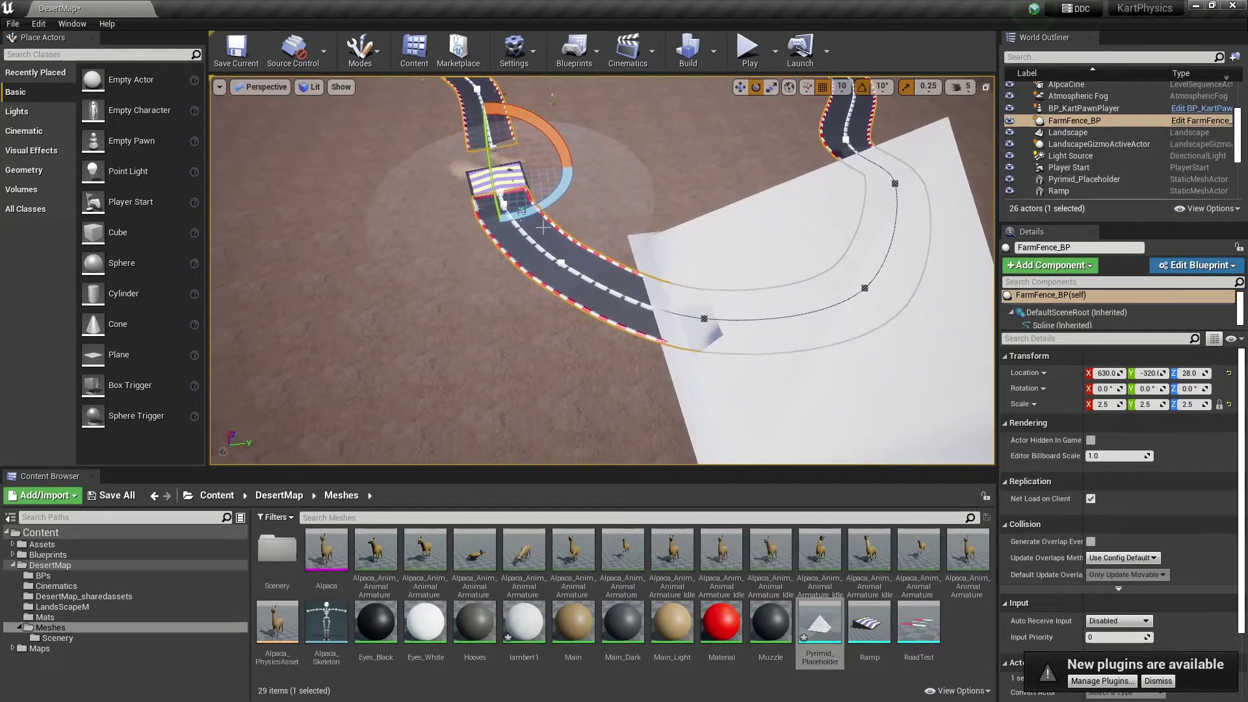
{"action": "left_click", "coordinate": [561, 262]}
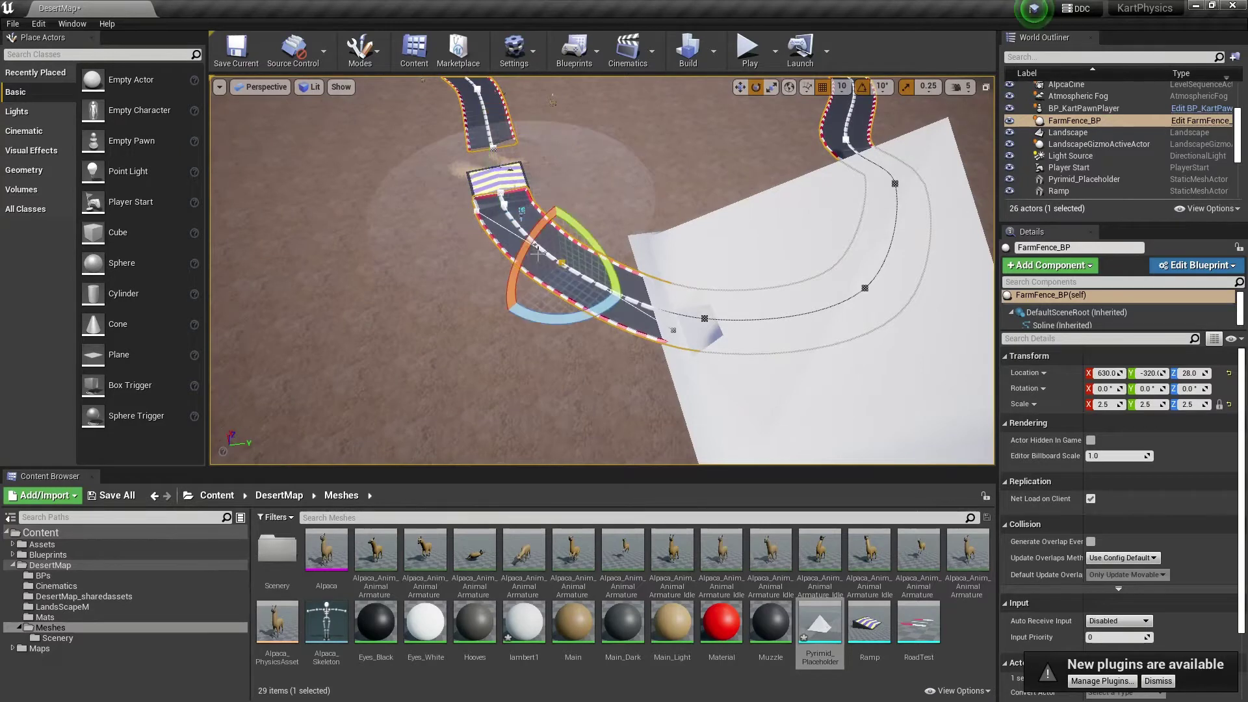
{"action": "scroll", "coordinate": [501, 203], "scroll_direction": "up", "scroll_amount": 1}
{"action": "left_click", "coordinate": [501, 199]}
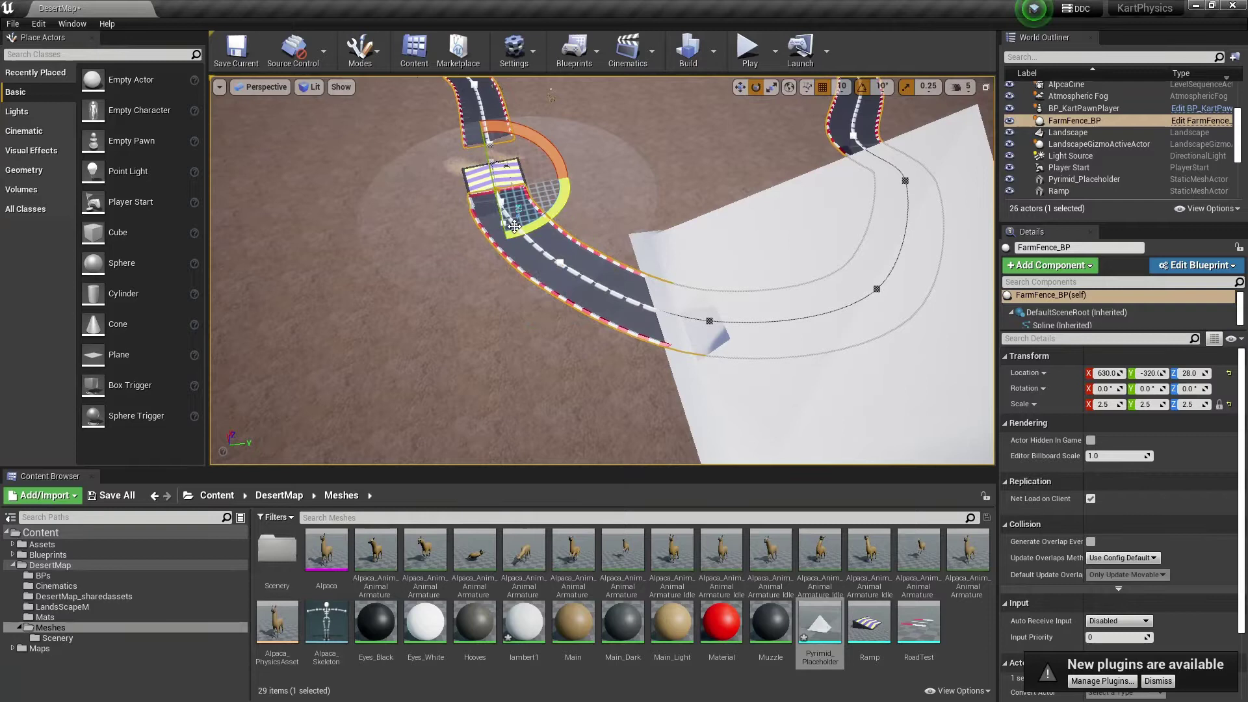
{"action": "key", "text": "Delete"}
{"action": "left_click_drag", "start_coordinate": [500, 204], "coordinate": [709, 324]}
{"action": "key", "text": "Delete"}
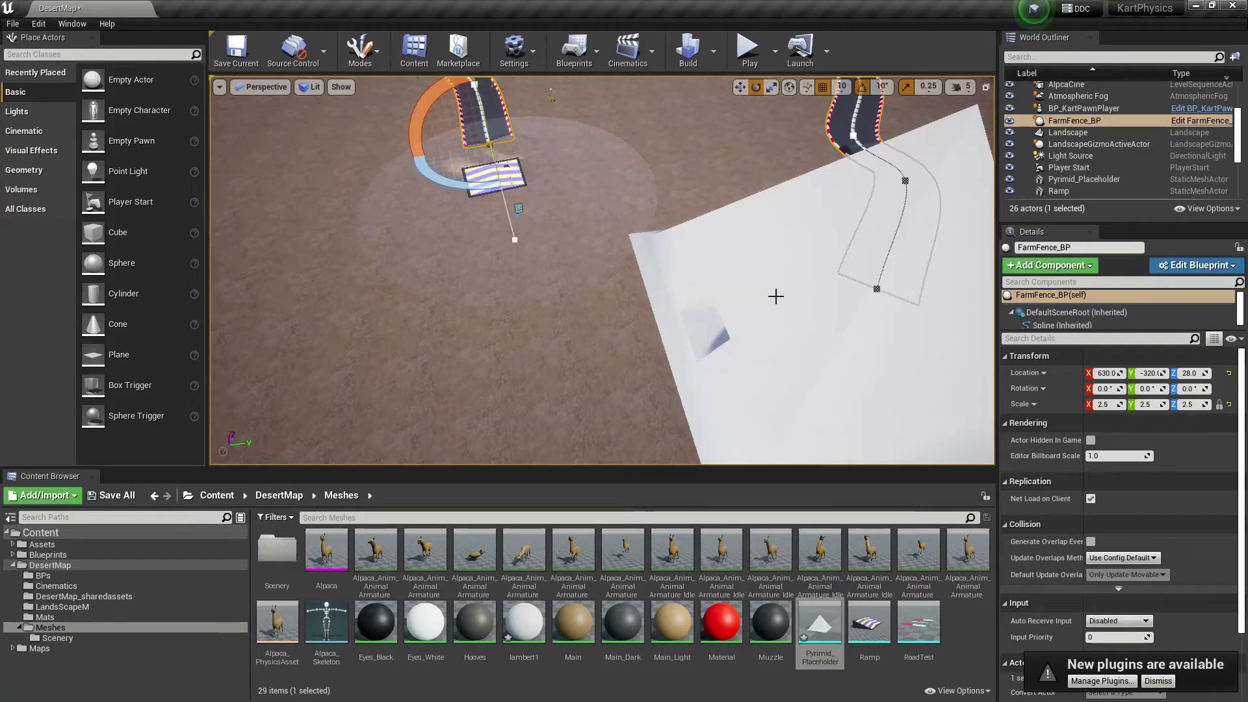
- Move the spline point beside the pyramid outward to widen the track's last bend
{"action": "right_click_drag", "start_coordinate": [849, 272], "coordinate": [734, 263]}
{"action": "left_click", "coordinate": [604, 249]}
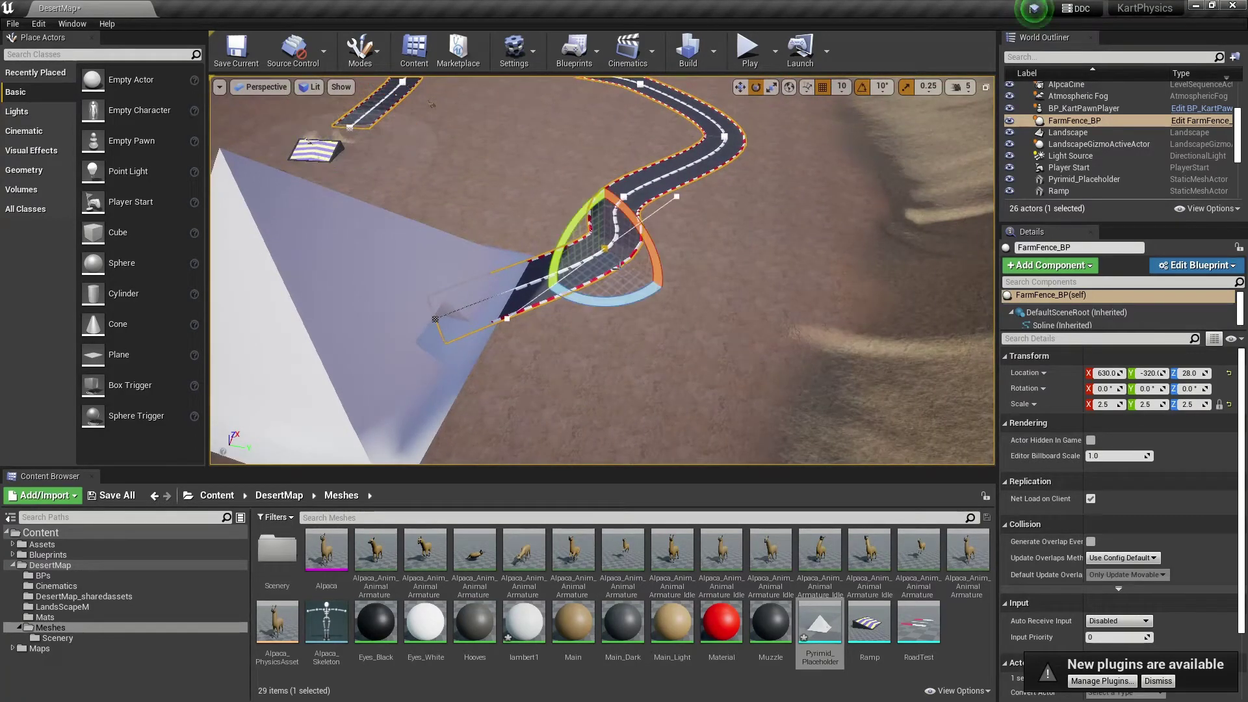
{"action": "key", "text": "w"}
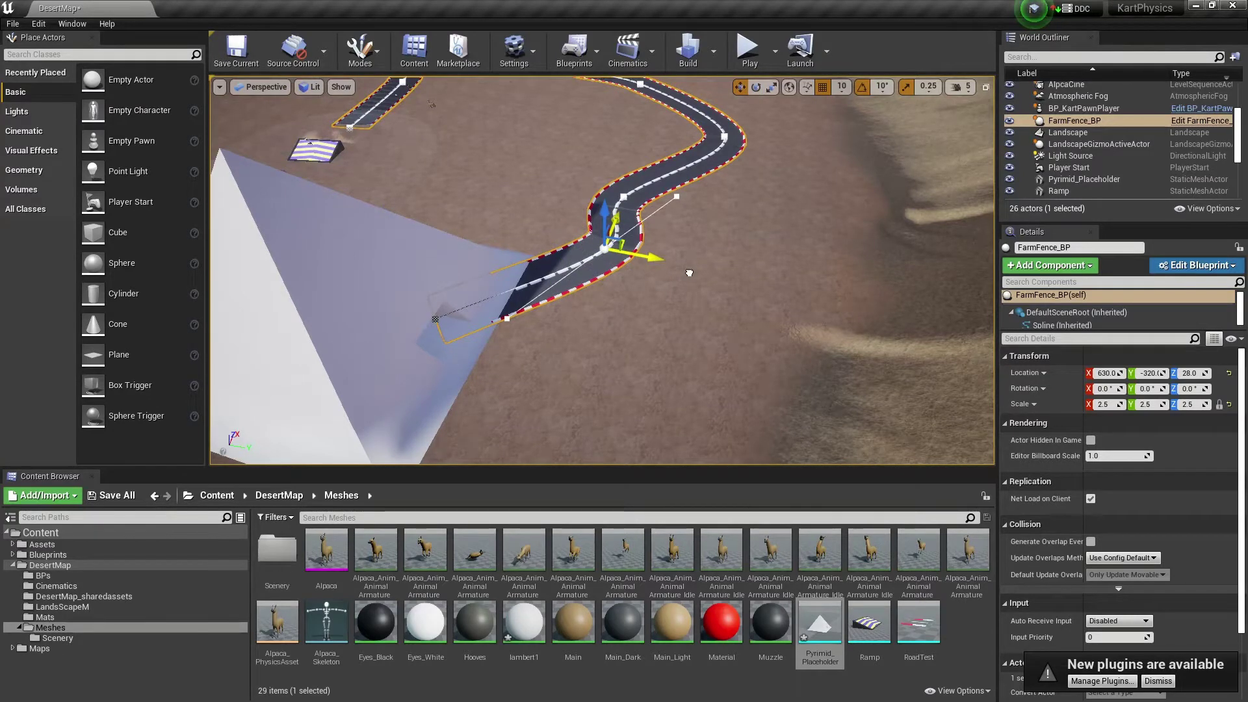
{"action": "left_click_drag", "start_coordinate": [688, 273], "coordinate": [741, 300]}
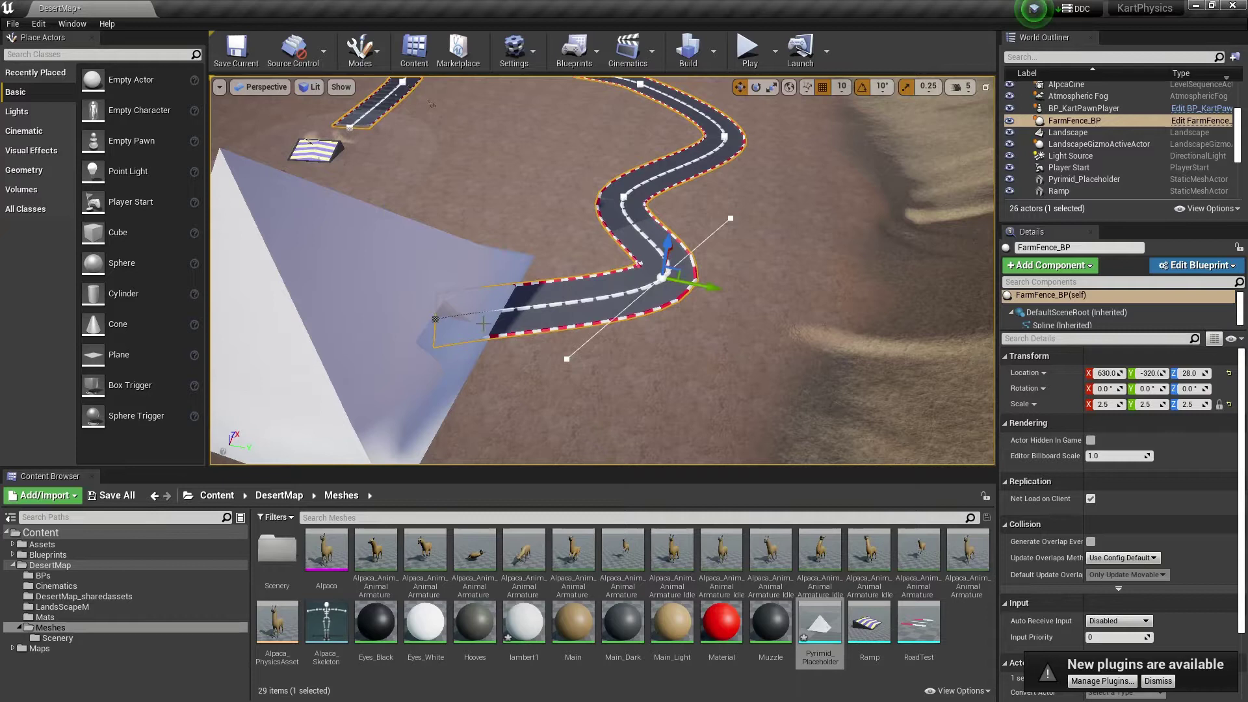
- Move the track's end spline point out of the pyramid and rotate it to face the pyramid's doorway side
{"action": "left_click", "coordinate": [436, 318]}
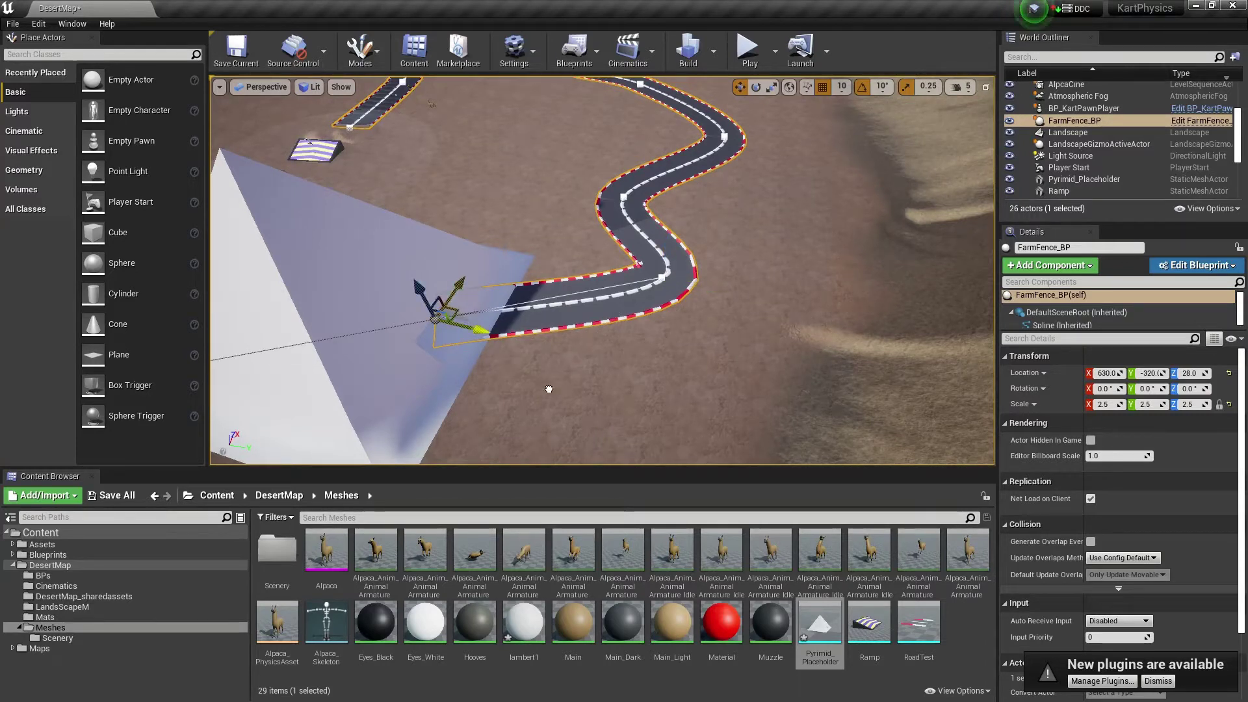
{"action": "left_click_drag", "start_coordinate": [490, 369], "coordinate": [515, 367]}
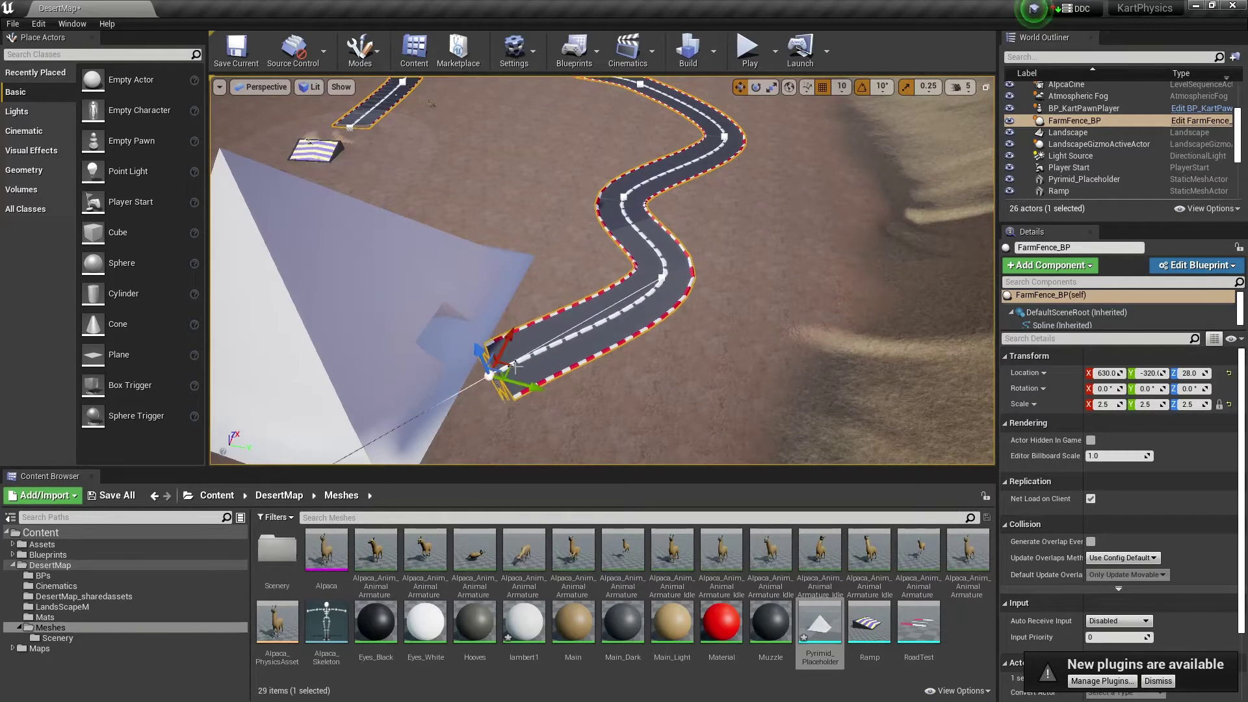
{"action": "key", "text": "r"}
{"action": "key", "text": "e"}
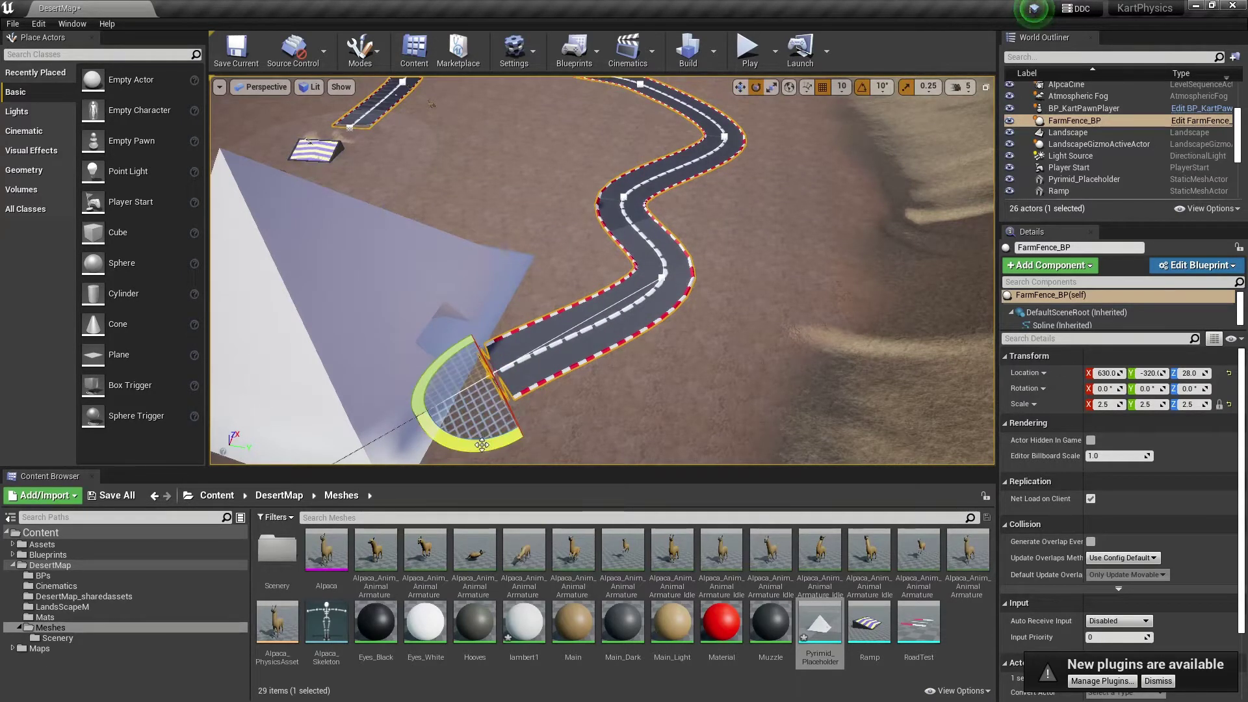
{"action": "left_click_drag", "start_coordinate": [422, 441], "coordinate": [492, 442]}
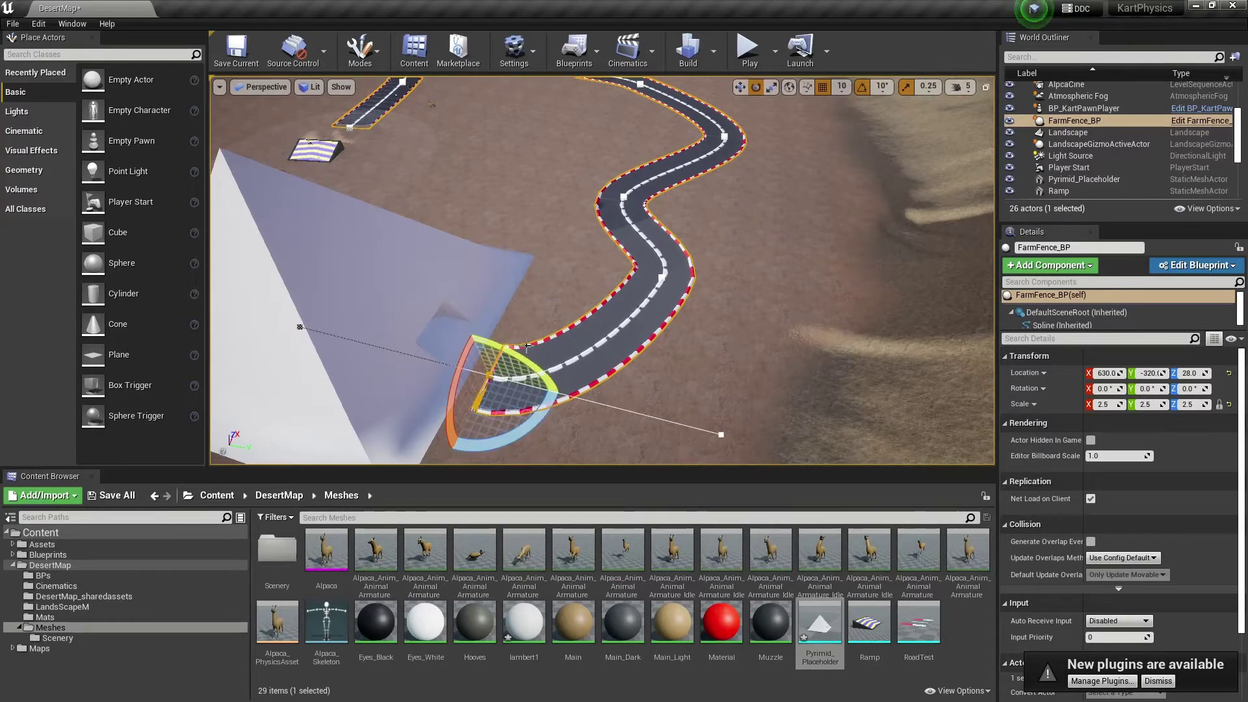
- Rotate the spline point at the last bend to smooth the curve leading to the pyramid
{"action": "left_click", "coordinate": [663, 277]}
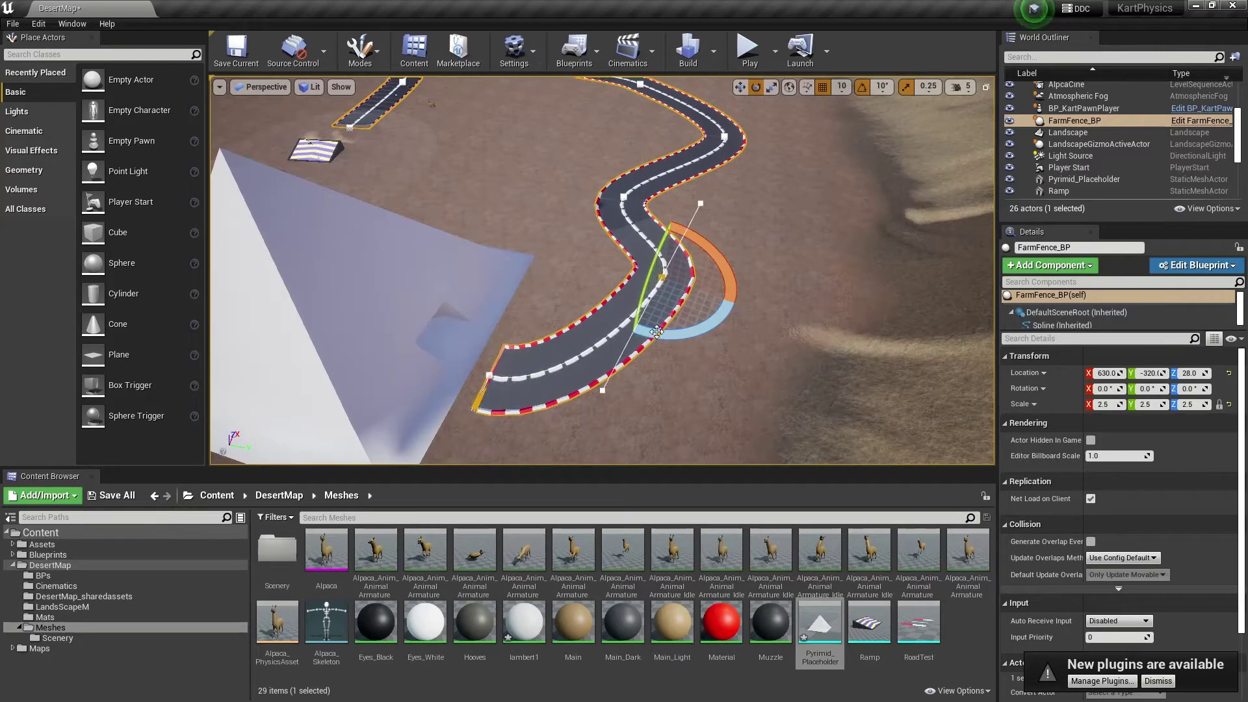
{"action": "mouse_move", "coordinate": [659, 333]}
{"action": "left_mouse_down"}
{"action": "mouse_move", "coordinate": [692, 334]}
{"action": "mouse_move", "coordinate": [676, 338]}
{"action": "left_mouse_up"}
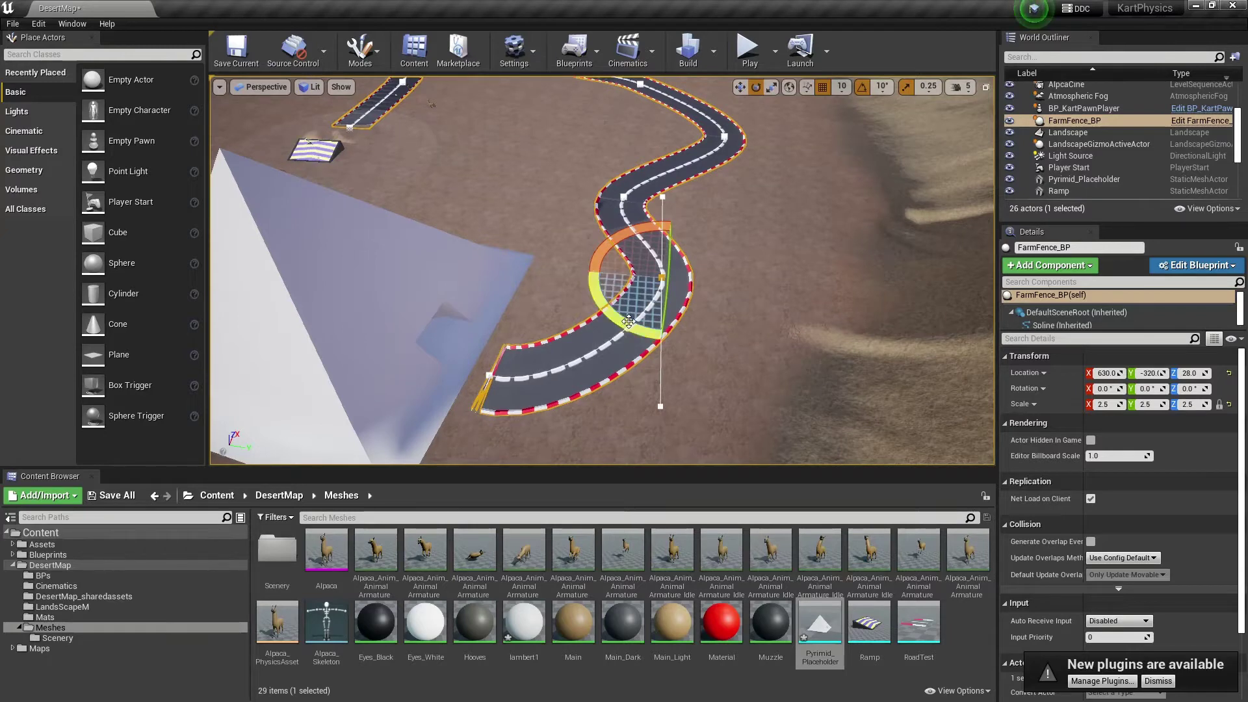
{"action": "left_click_drag", "start_coordinate": [629, 323], "coordinate": [655, 334]}
- Move the track's end spline point up against the pyramid's base by the doorway
{"action": "right_click_drag", "start_coordinate": [655, 333], "coordinate": [546, 357]}
{"action": "left_click", "coordinate": [553, 352]}
{"action": "key", "text": "w"}
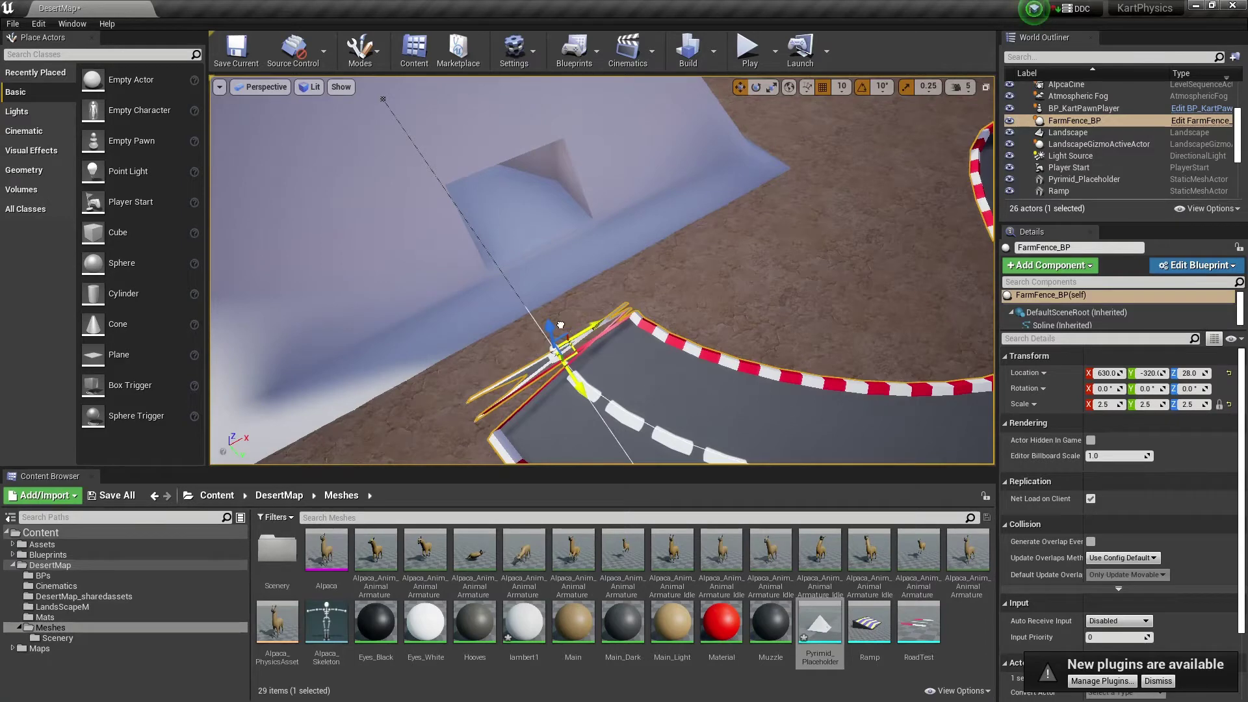
{"action": "left_click_drag", "start_coordinate": [560, 324], "coordinate": [547, 313]}
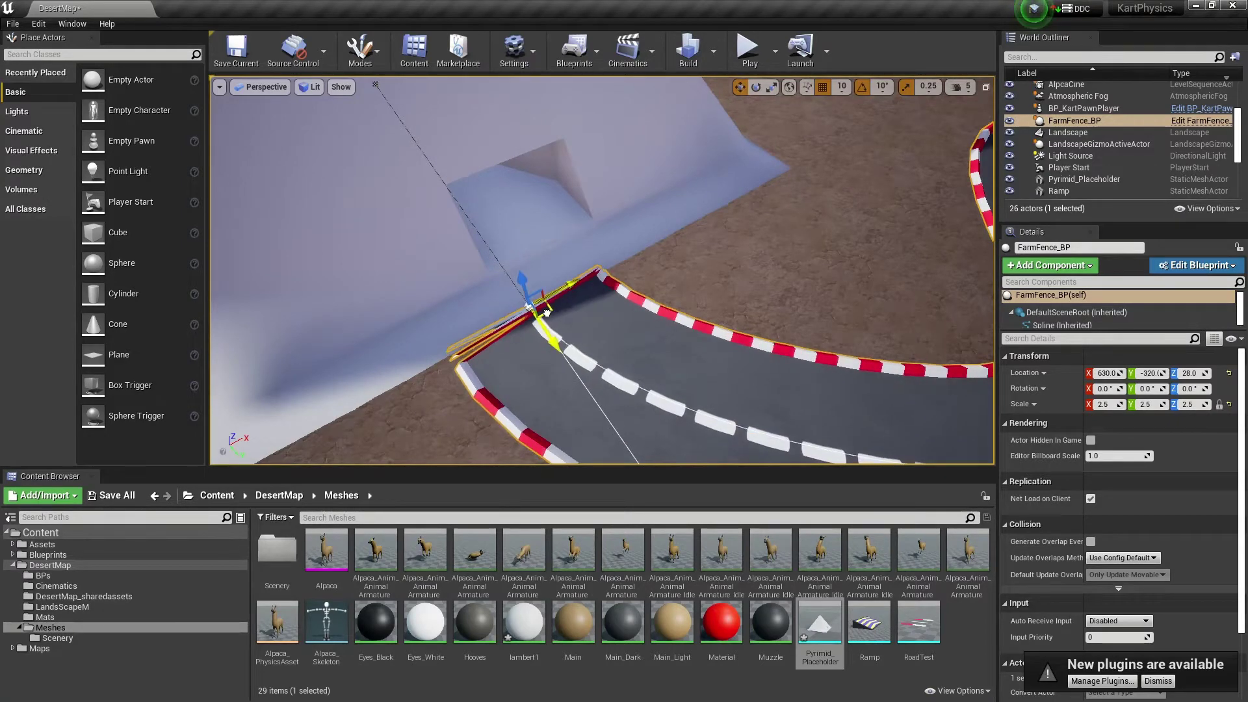
{"action": "scroll", "coordinate": [600, 355], "scroll_direction": "down", "scroll_amount": 4}
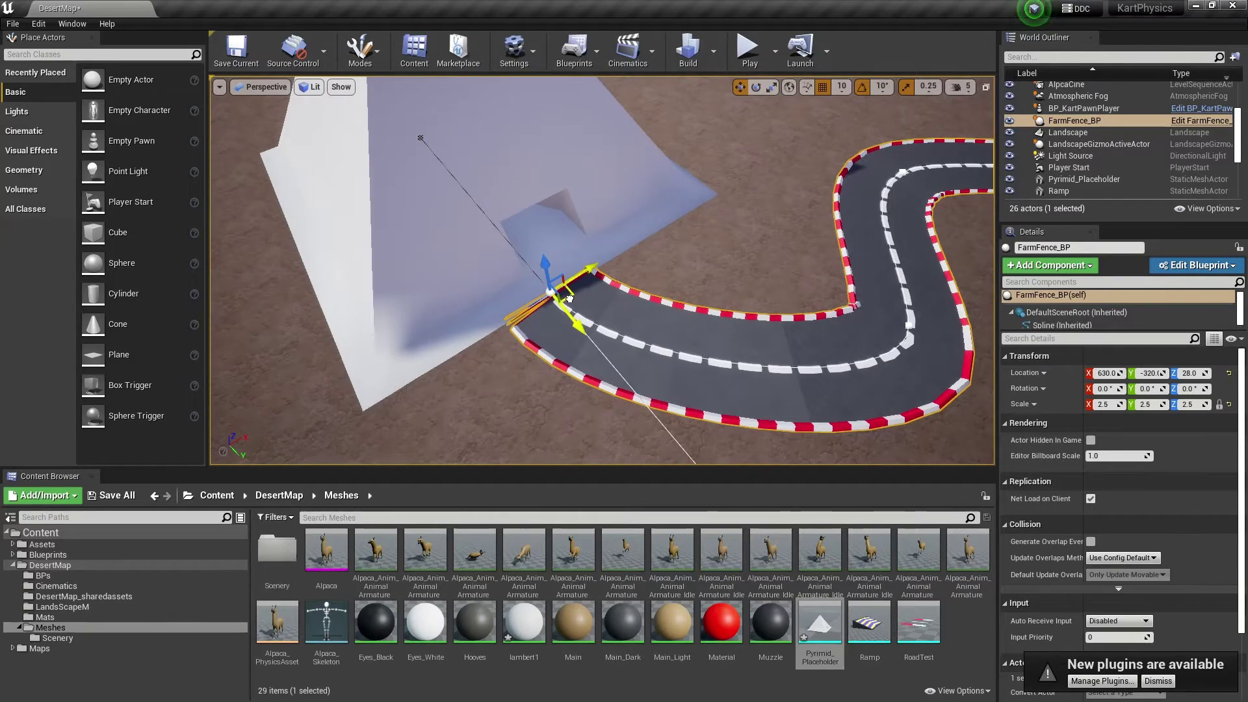
- Align the track's end spline point with the pyramid doorway and place a Ramp mesh over the track's end, rotated to 80° about Z
{"action": "left_click_drag", "start_coordinate": [579, 279], "coordinate": [580, 279]}
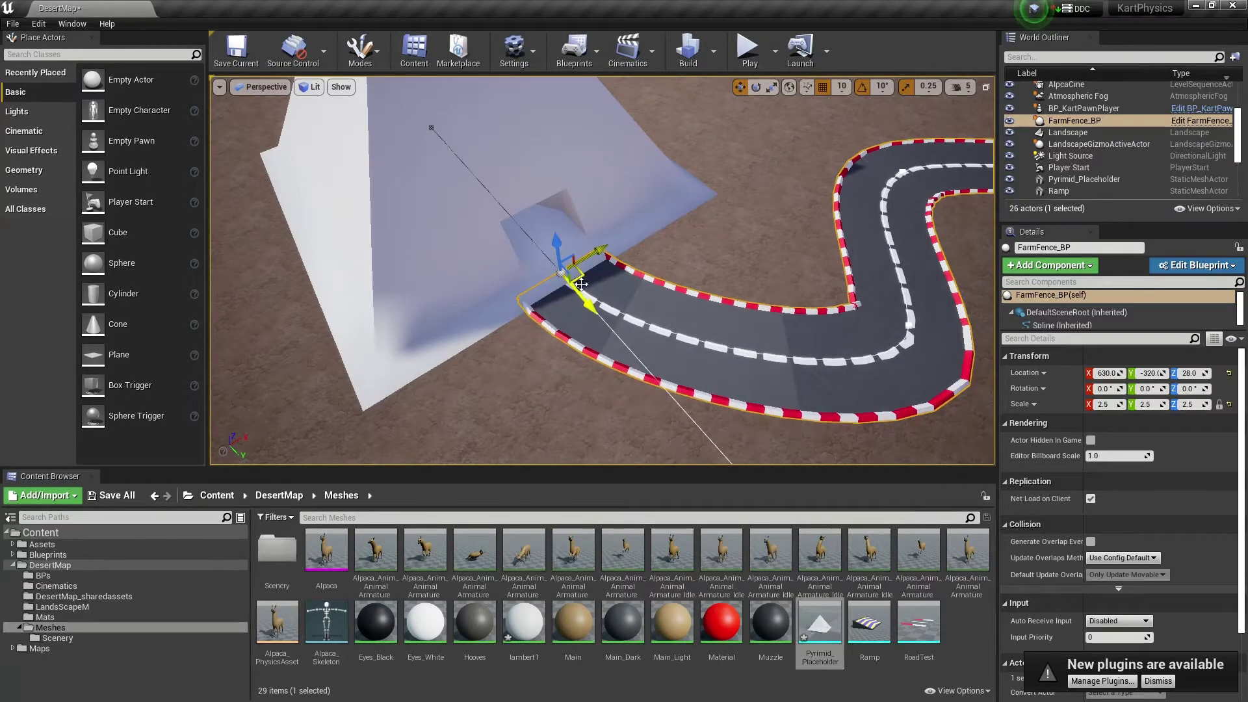
{"action": "scroll", "coordinate": [586, 287], "scroll_direction": "up", "scroll_amount": 4}
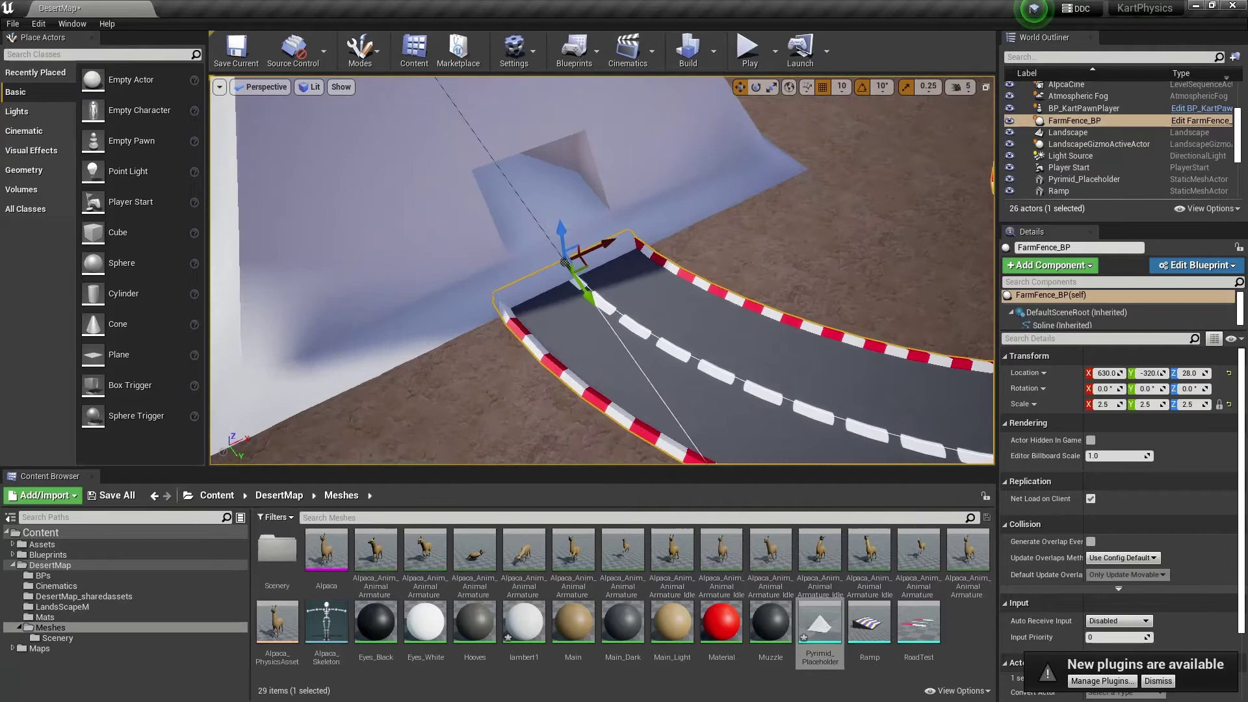
{"action": "left_click_drag", "start_coordinate": [853, 629], "coordinate": [696, 370]}
{"action": "key", "text": "e"}
{"action": "key", "text": "w"}
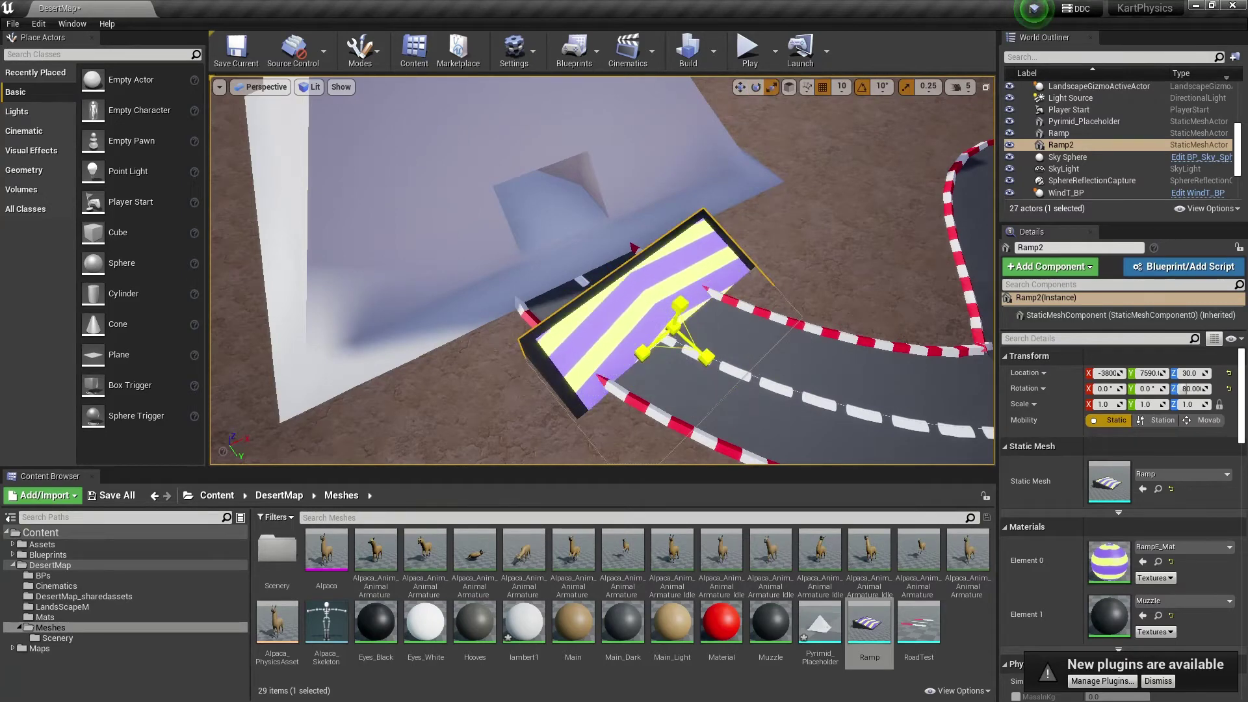
- Scale the new ramp uniformly to 0.8 and move it against the pyramid's base below the doorway, at a Z location of about 130
{"action": "mouse_move", "coordinate": [674, 327]}
{"action": "left_mouse_down"}
{"action": "mouse_move", "coordinate": [699, 315]}
{"action": "mouse_move", "coordinate": [674, 327]}
{"action": "left_mouse_up"}
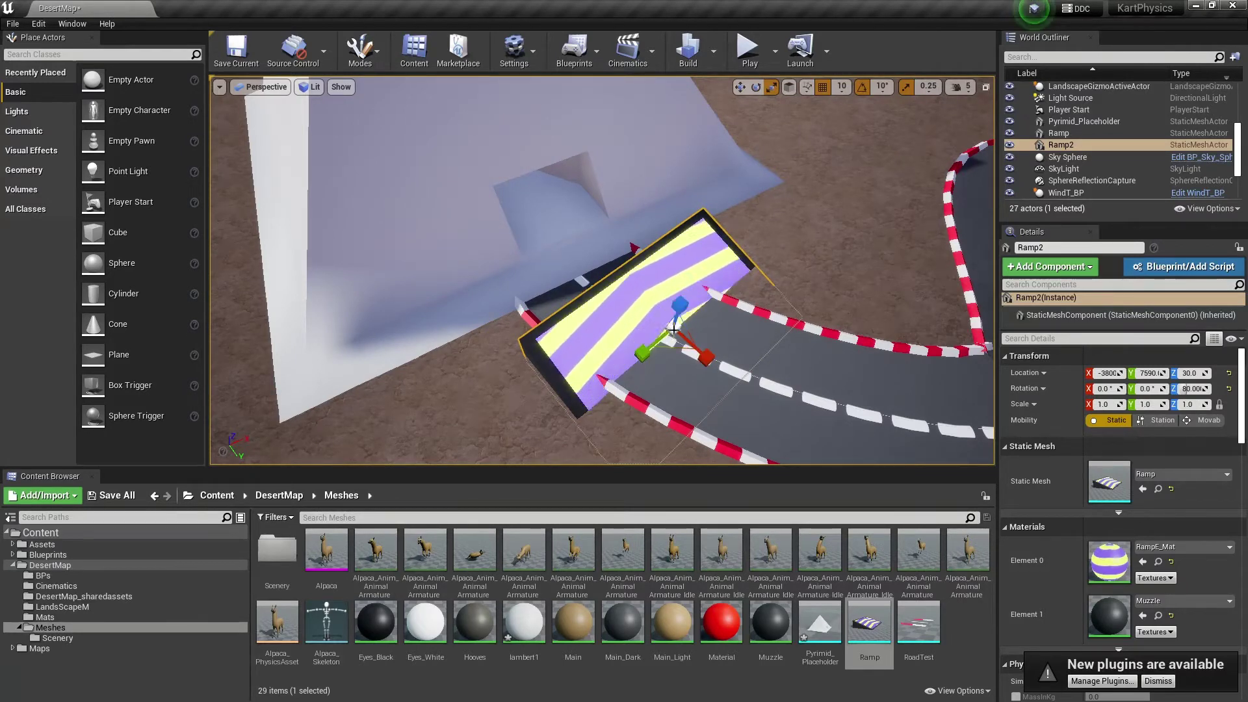
{"action": "left_click", "coordinate": [1105, 405]}
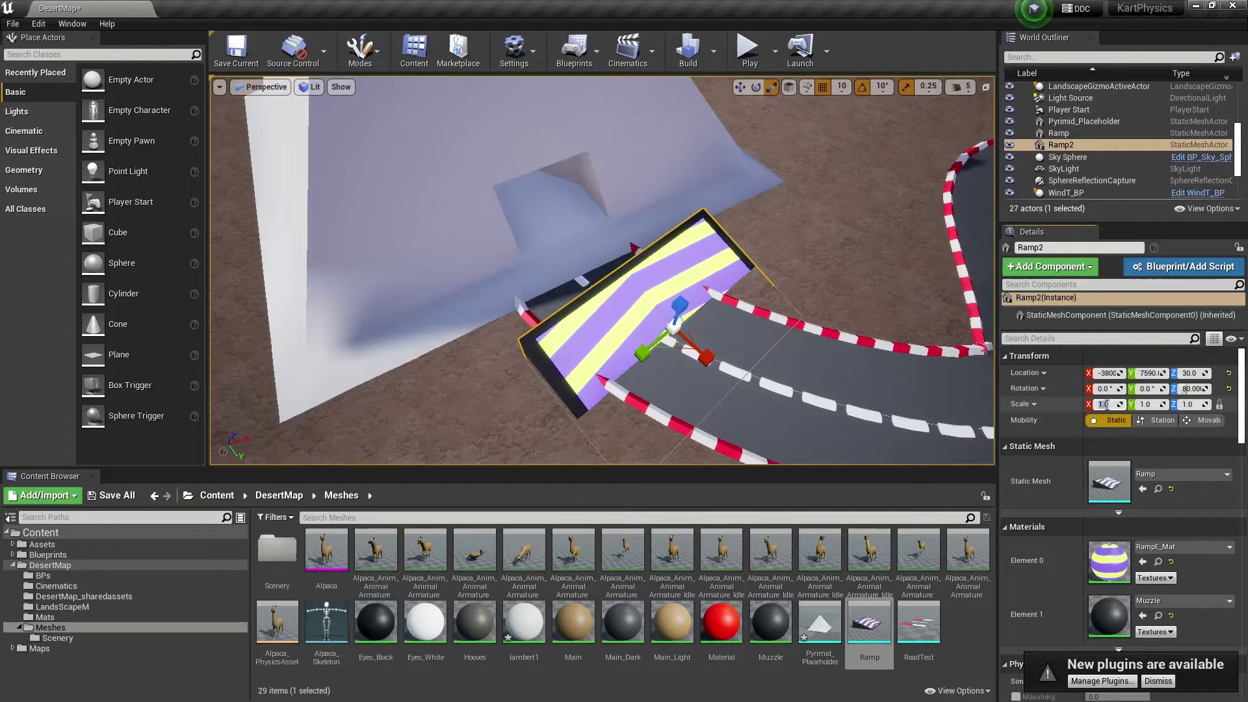
{"action": "type", "text": "0..8"}
{"action": "key", "text": "Return"}
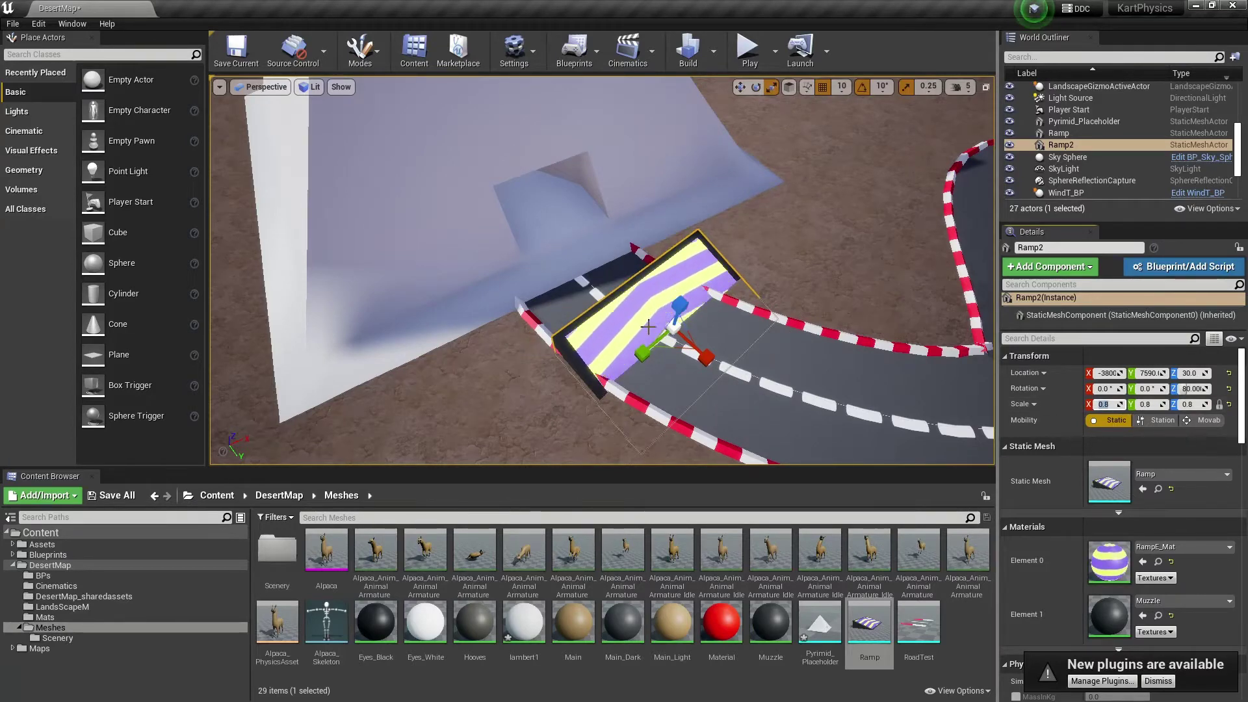
{"action": "right_click_drag", "start_coordinate": [693, 359], "coordinate": [693, 351]}
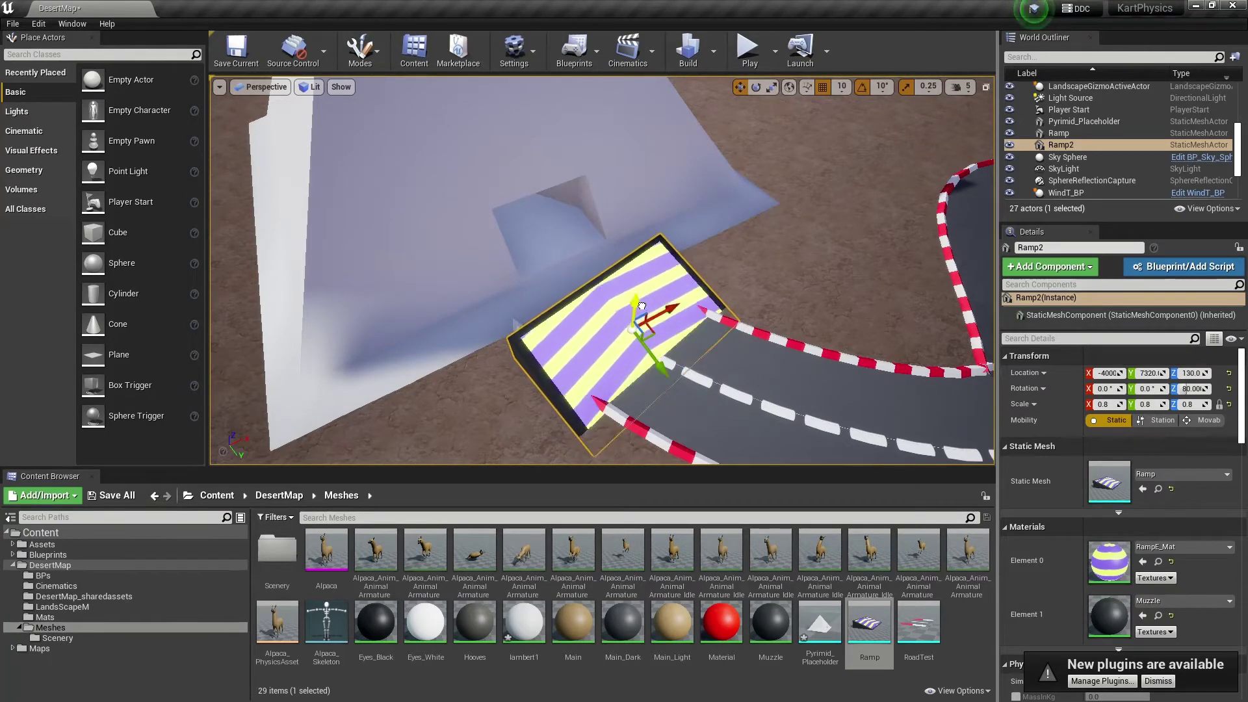
- Rotate the pyramid placeholder to -100° about Z and shift it so its doorway faces the ramp
{"action": "right_click_drag", "start_coordinate": [642, 301], "coordinate": [611, 286]}
{"action": "key", "text": "w"}
{"action": "left_click_drag", "start_coordinate": [497, 229], "coordinate": [469, 284]}
{"action": "left_click", "coordinate": [470, 284]}
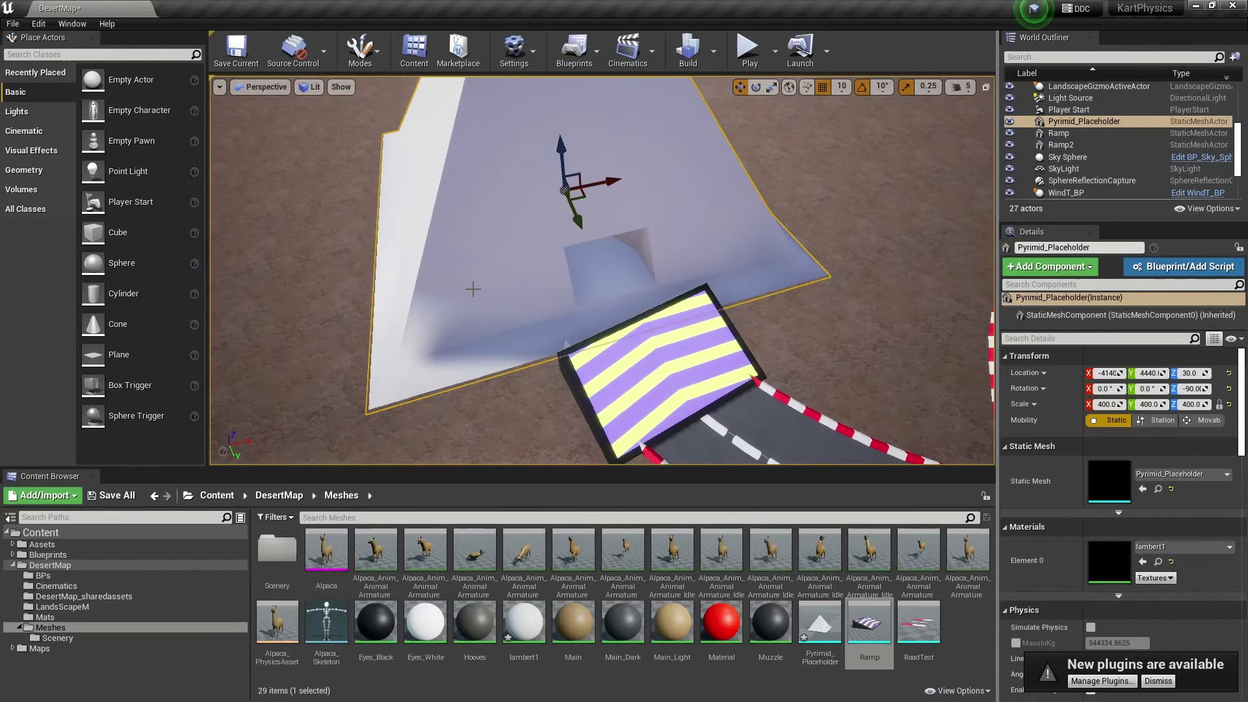
{"action": "key", "text": "e"}
{"action": "left_click_drag", "start_coordinate": [541, 238], "coordinate": [557, 207]}
{"action": "key", "text": "w"}
- Scale the pyramid uniformly to 450 and move it back so its doorway meets the top of the ramp
{"action": "left_click", "coordinate": [1104, 405]}
{"action": "type", "text": "45"}
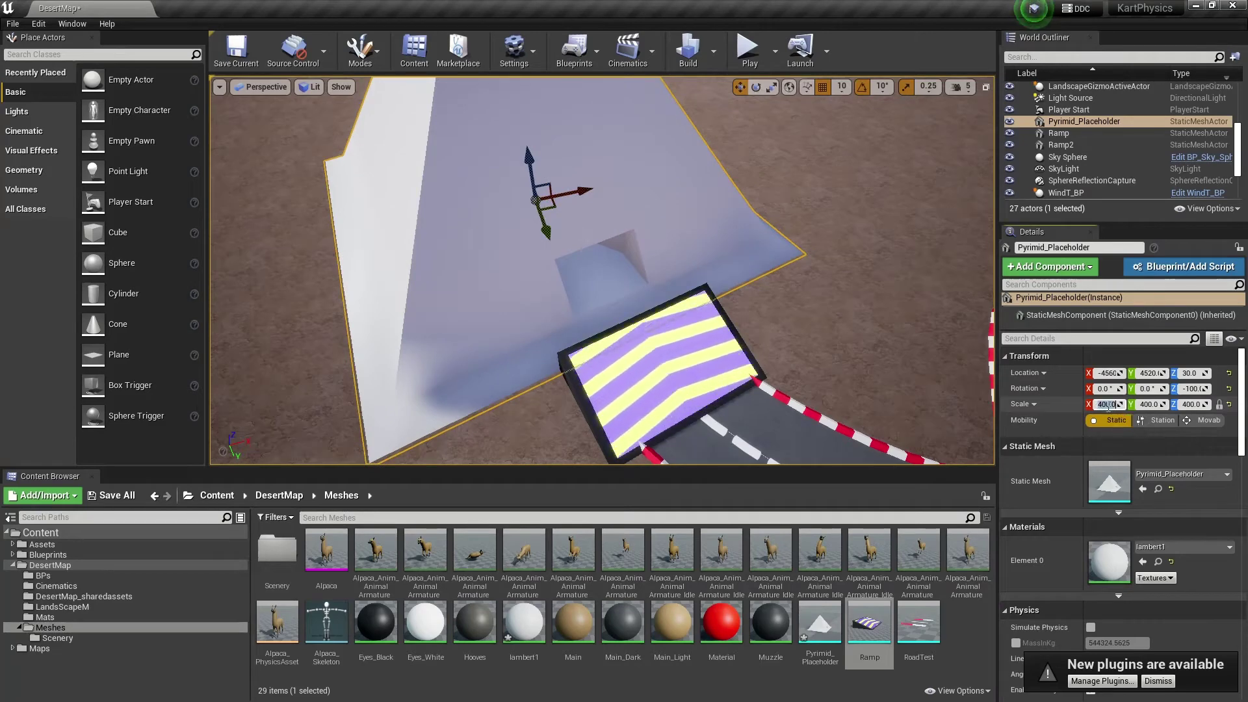
{"action": "type", "text": "0"}
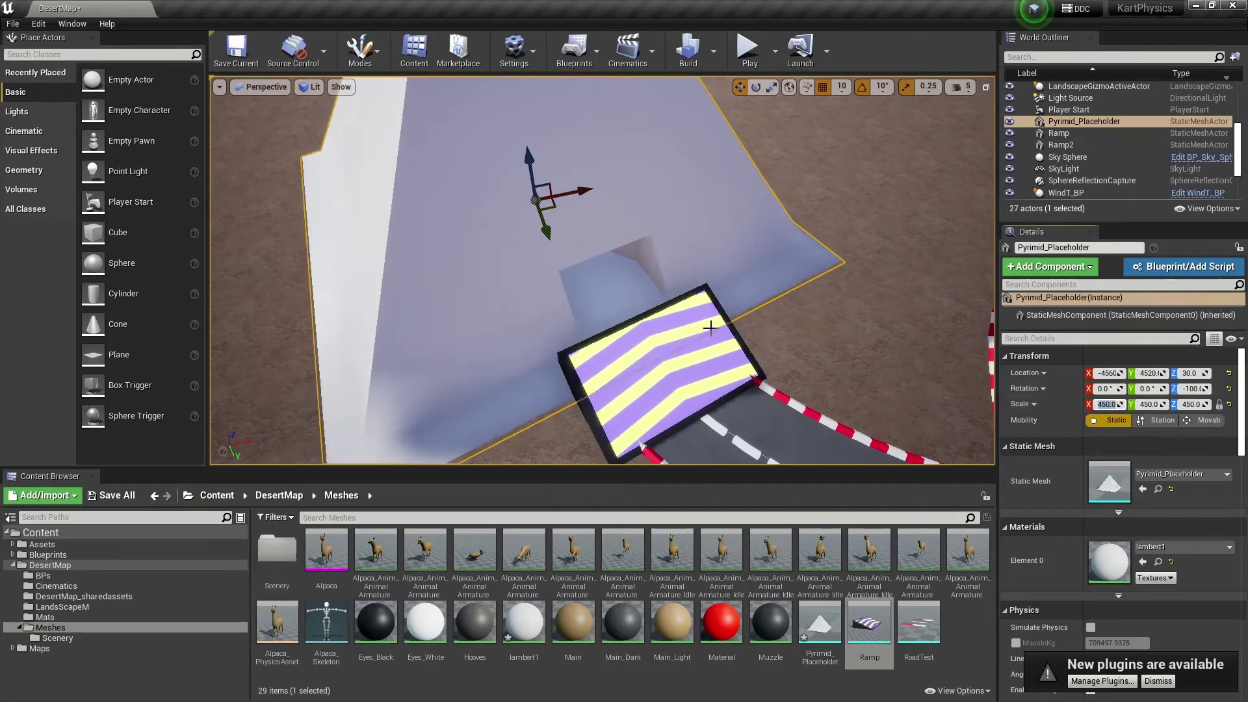
{"action": "key", "text": "Return"}
{"action": "right_click_drag", "start_coordinate": [602, 244], "coordinate": [647, 246]}
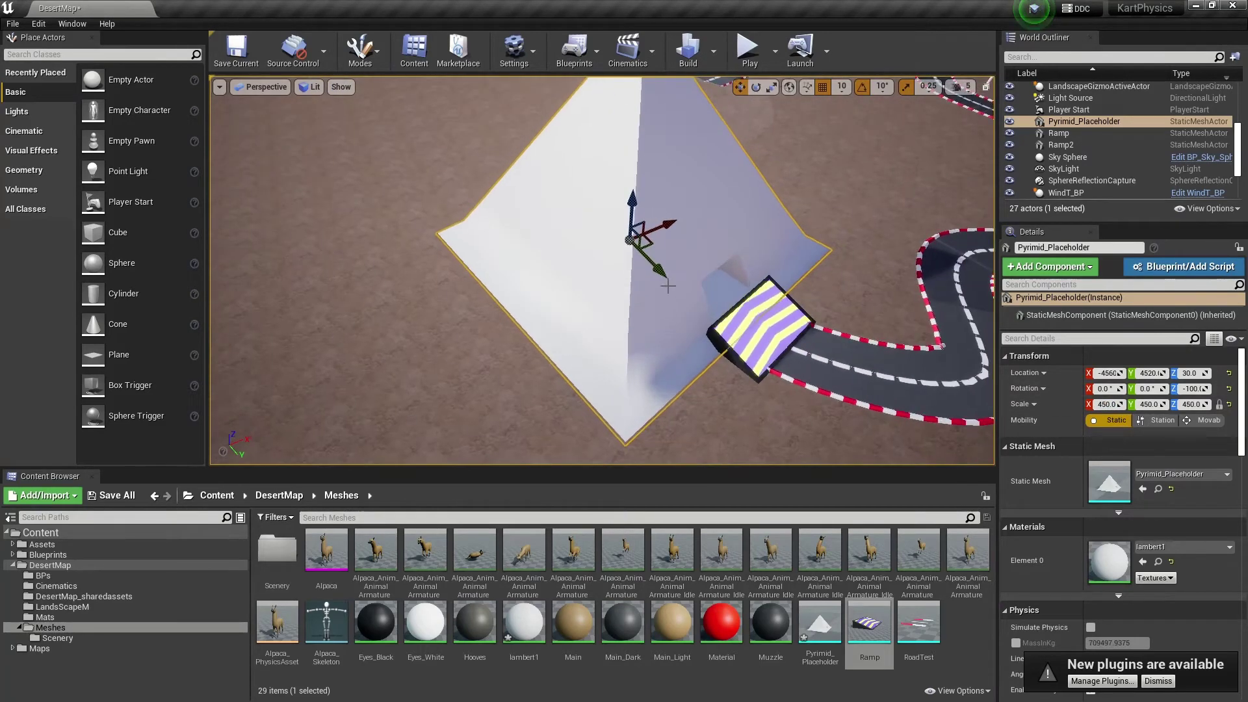
{"action": "left_click_drag", "start_coordinate": [645, 241], "coordinate": [640, 239]}
{"action": "mouse_move", "coordinate": [758, 292]}
{"action": "right_mouse_down"}
{"action": "mouse_move", "coordinate": [722, 237]}
{"action": "mouse_move", "coordinate": [775, 279]}
{"action": "right_mouse_up"}
{"action": "mouse_move", "coordinate": [702, 356]}
{"action": "right_mouse_down"}
{"action": "mouse_move", "coordinate": [674, 301]}
{"action": "mouse_move", "coordinate": [708, 344]}
{"action": "mouse_move", "coordinate": [702, 356]}
{"action": "right_mouse_up"}
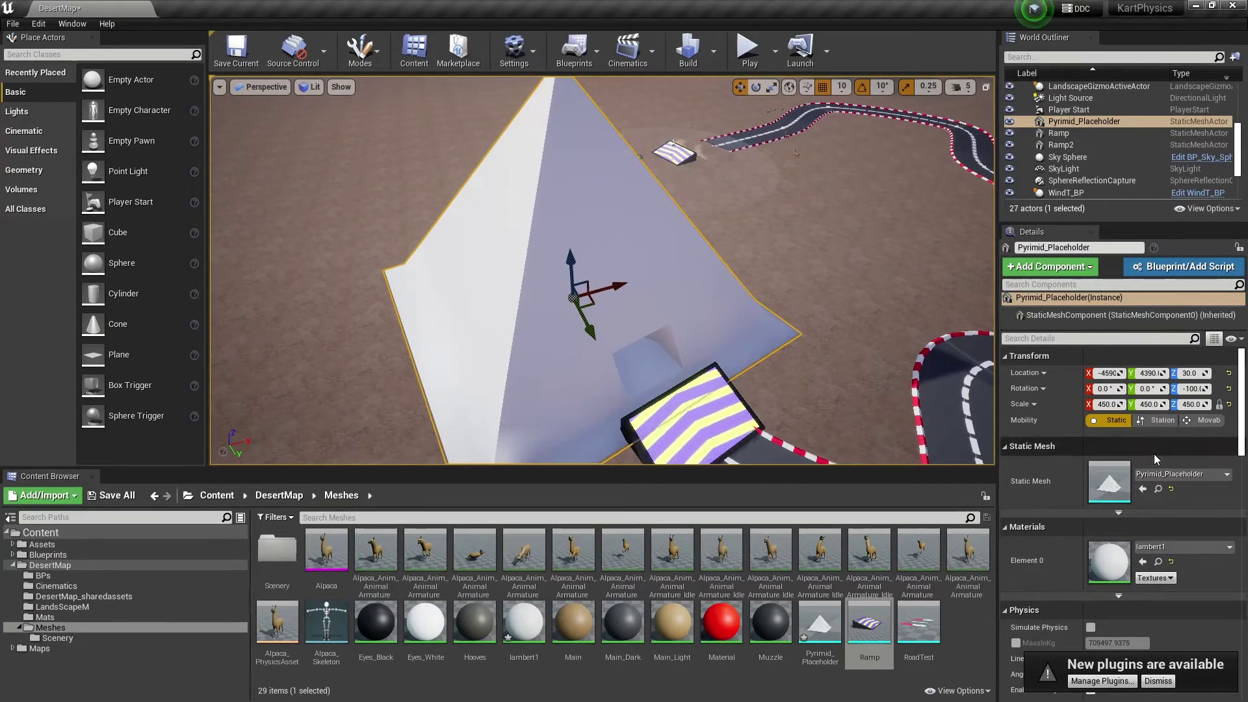
- Set the pyramid mesh's collision complexity to Use Complex Collision As Simple, then save and close the mesh asset
{"action": "double_click", "coordinate": [1114, 478]}
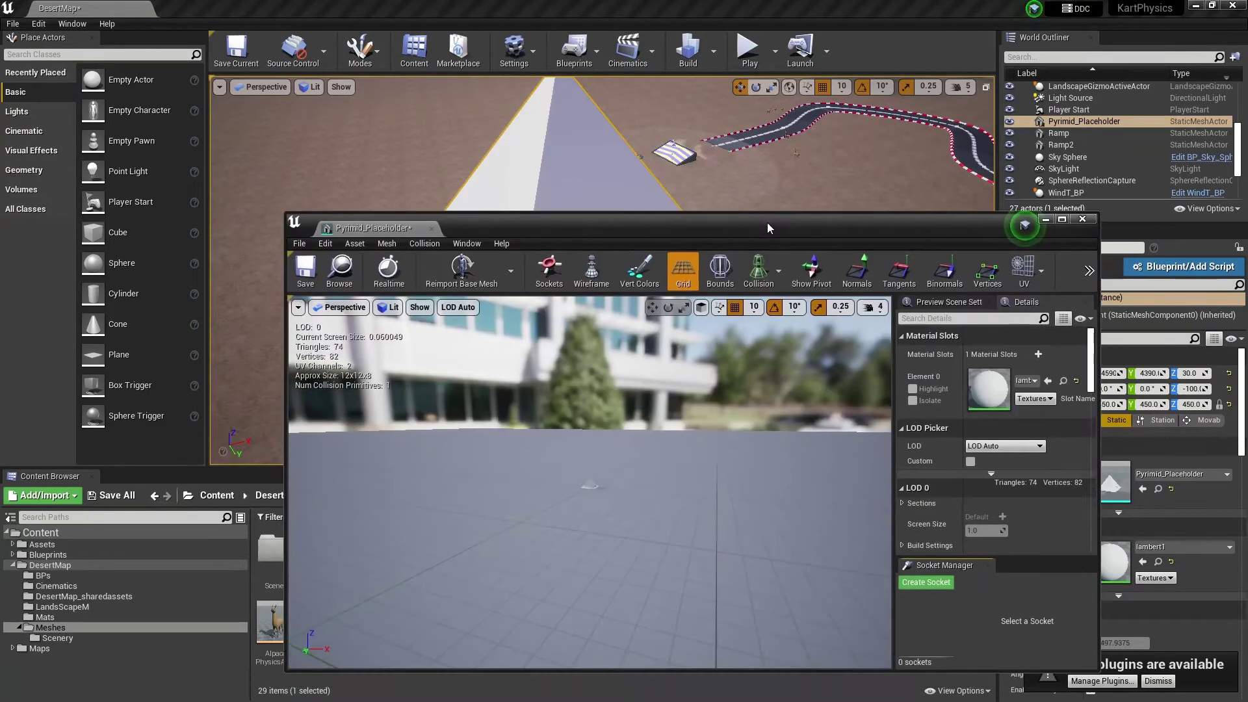
{"action": "left_click_drag", "start_coordinate": [768, 223], "coordinate": [768, 219]}
{"action": "scroll", "coordinate": [937, 473], "scroll_direction": "down", "scroll_amount": 10}
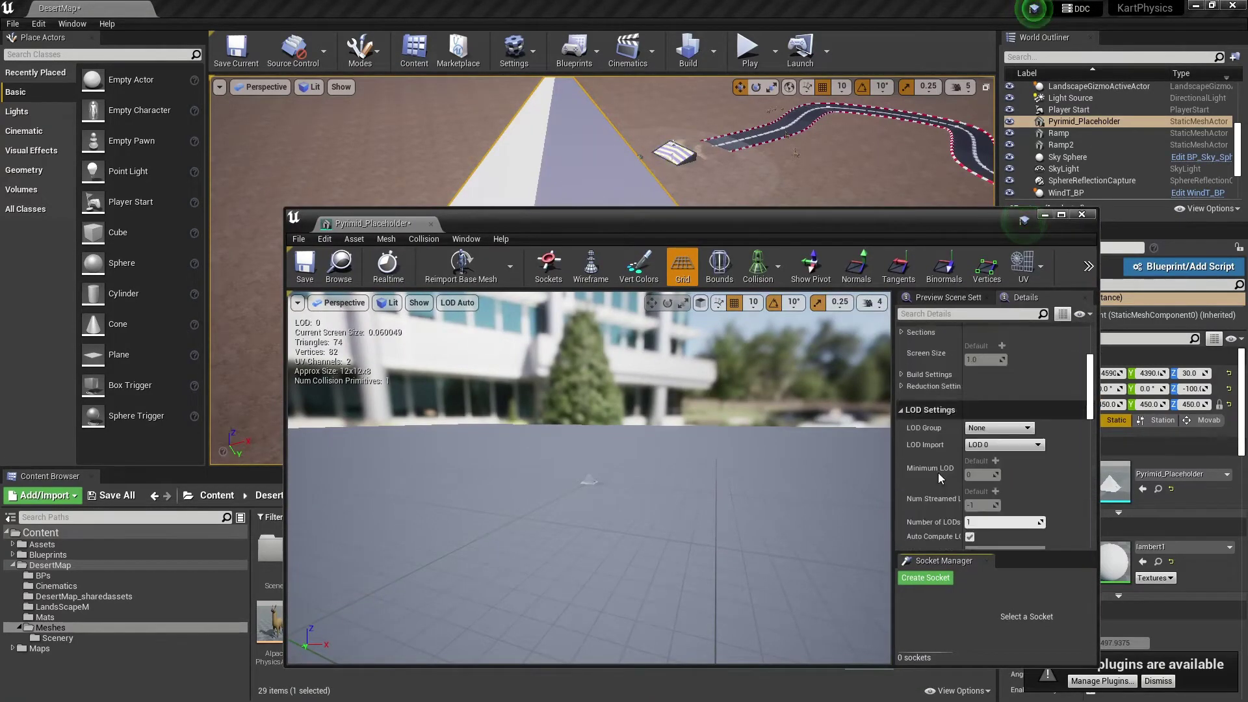
{"action": "scroll", "coordinate": [938, 473], "scroll_direction": "down", "scroll_amount": 1}
{"action": "left_click", "coordinate": [997, 406]}
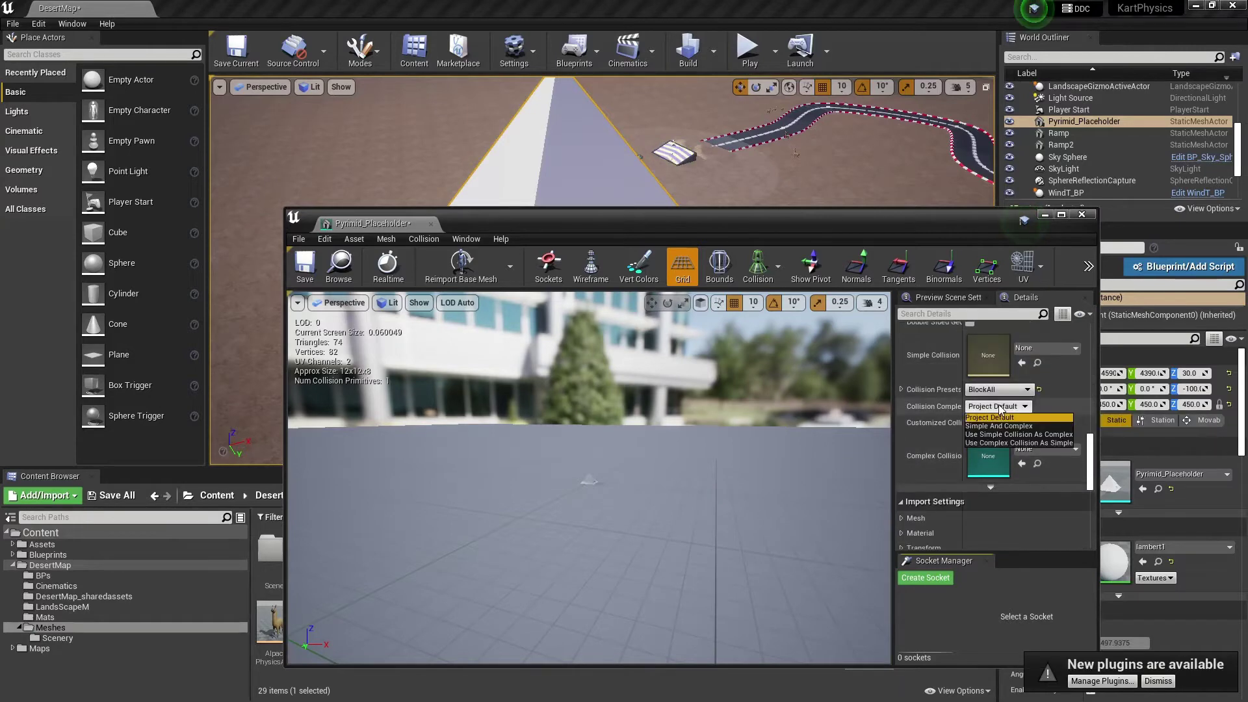
{"action": "left_click", "coordinate": [1002, 443]}
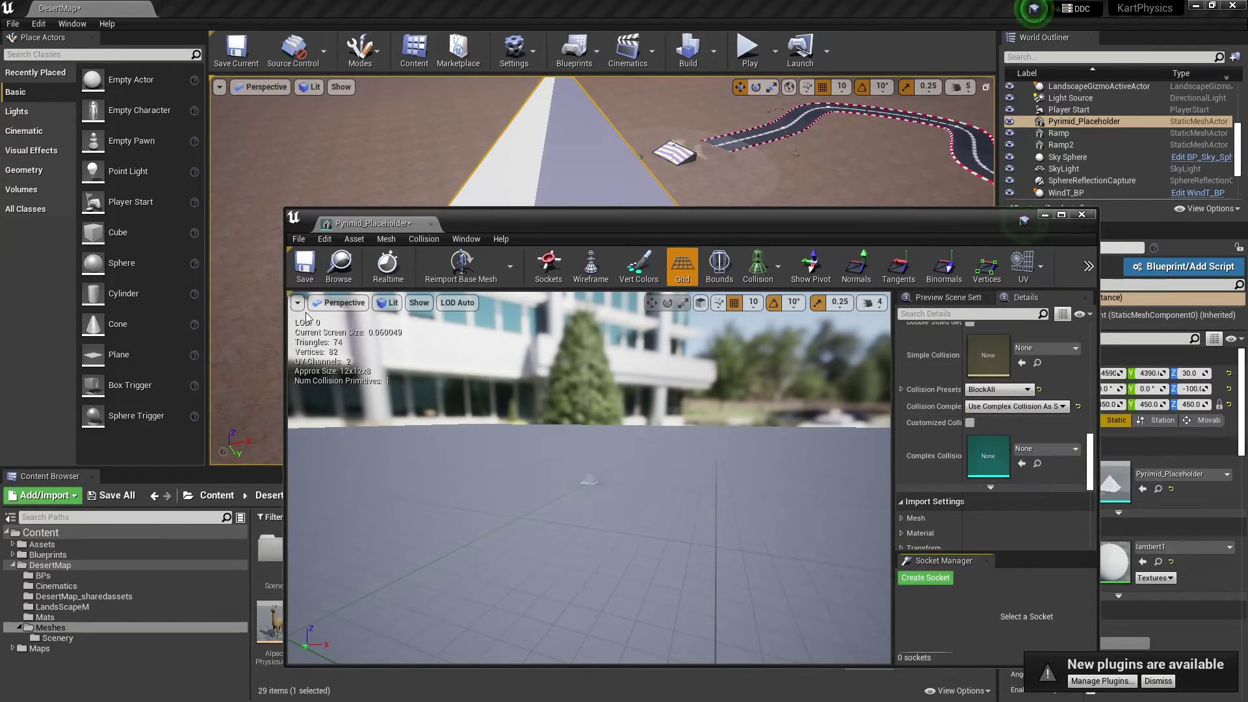
{"action": "left_click", "coordinate": [310, 271]}
{"action": "left_click", "coordinate": [430, 223]}
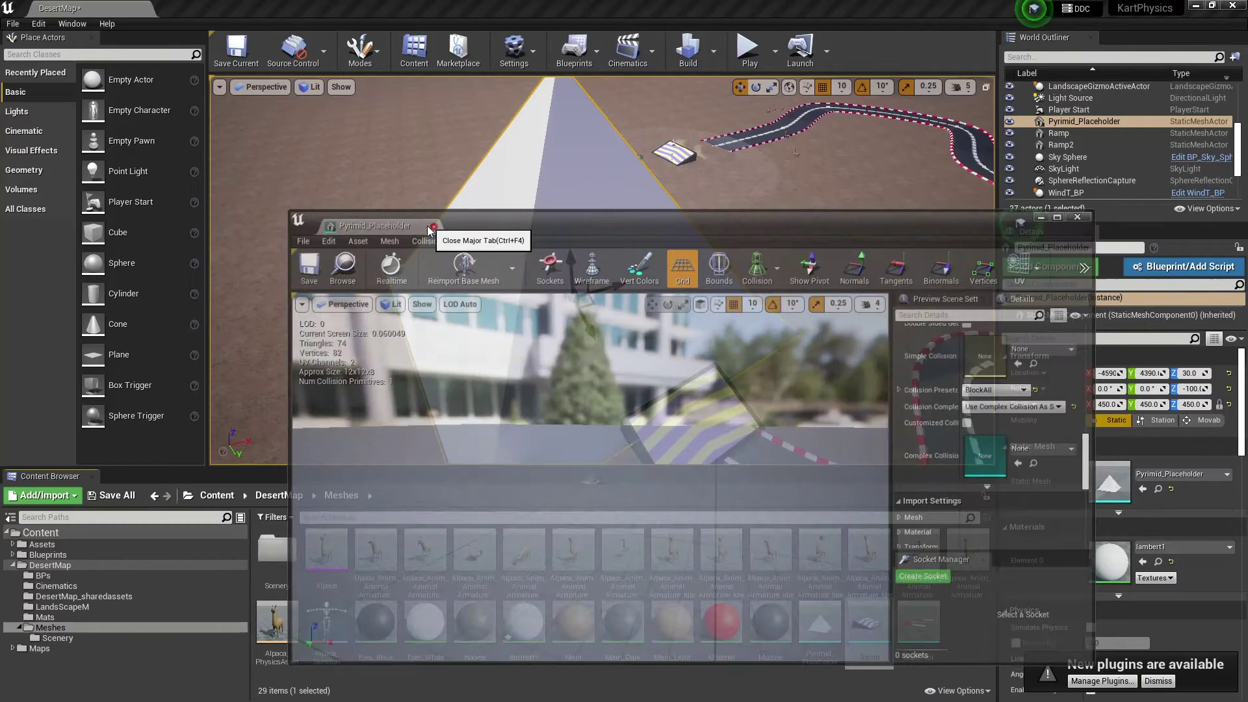
- Place a RoadTest mesh on the ground outside the pyramid's far-side doorway and rotate it about Z in line with the opening
{"action": "right_click_drag", "start_coordinate": [601, 269], "coordinate": [754, 273]}
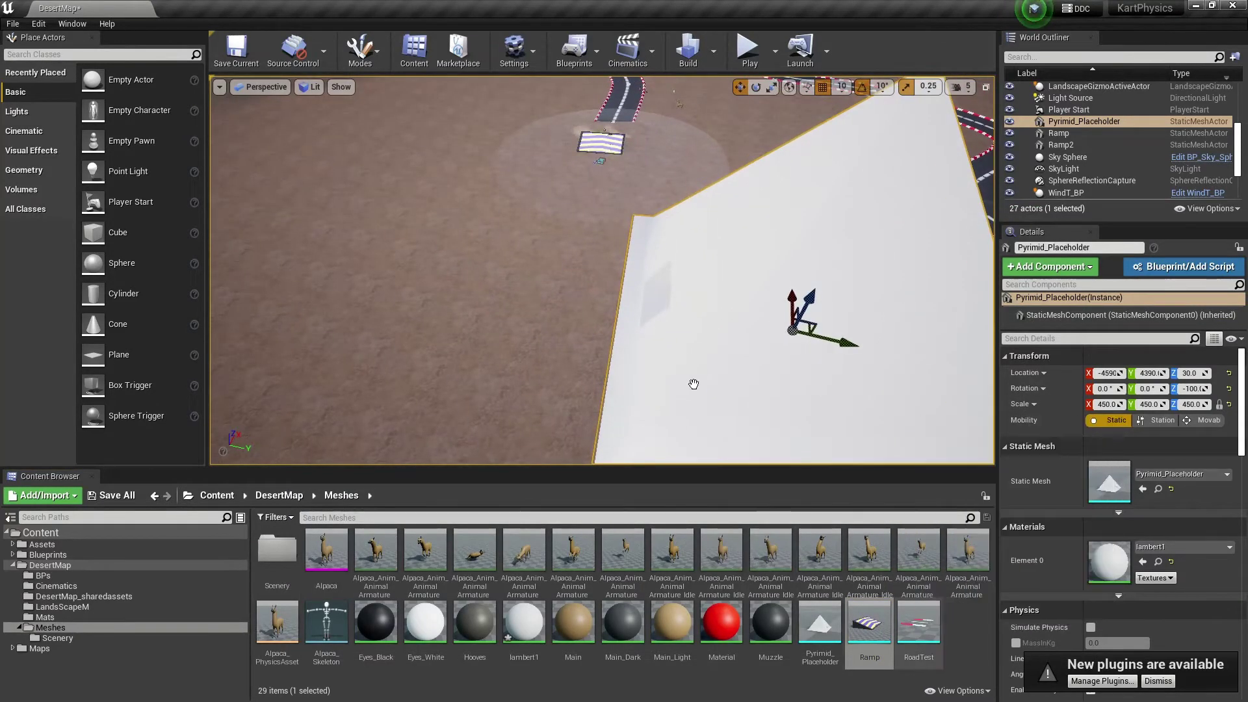
{"action": "right_click_drag", "start_coordinate": [608, 297], "coordinate": [607, 370]}
{"action": "key", "text": "w"}
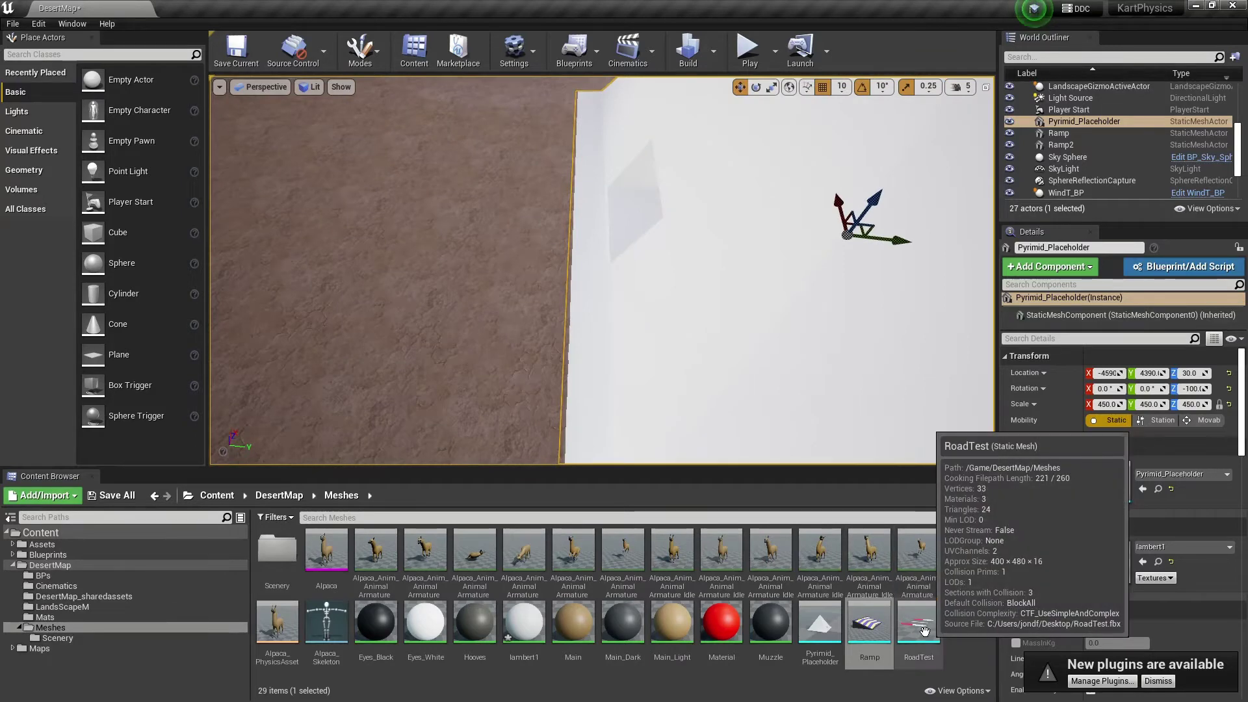
{"action": "left_click_drag", "start_coordinate": [918, 622], "coordinate": [512, 264]}
{"action": "left_click", "coordinate": [527, 244]}
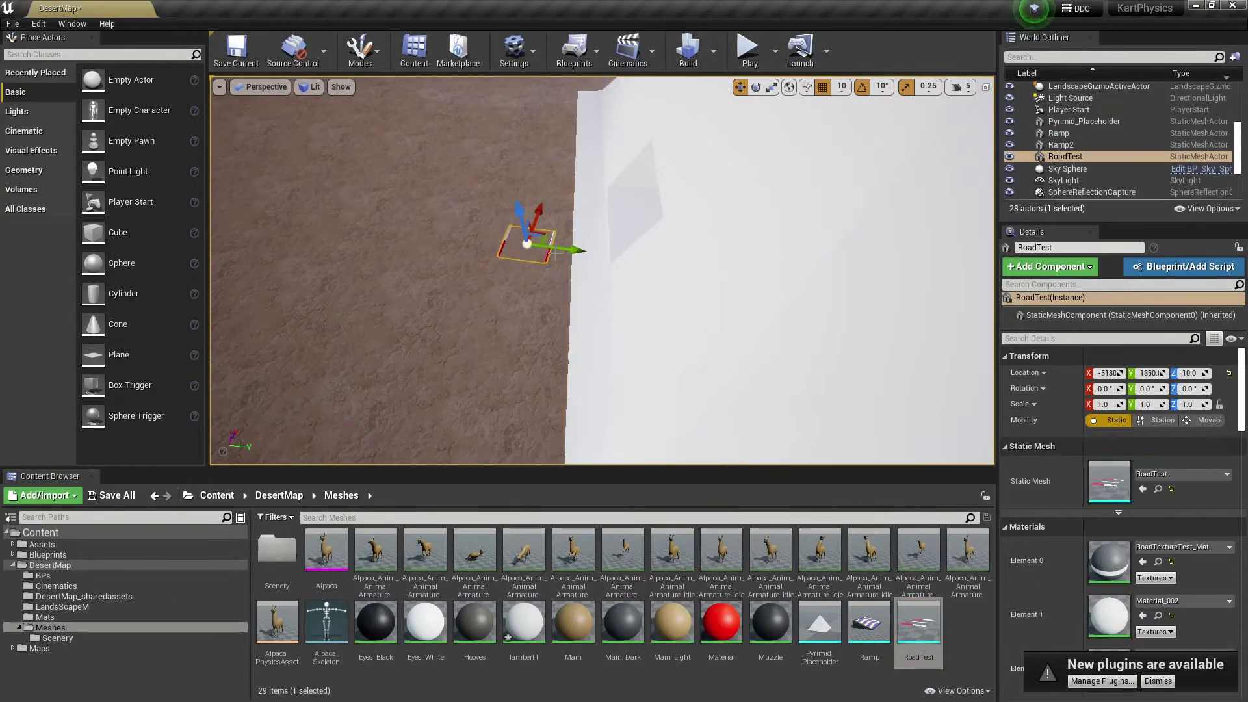
{"action": "key", "text": "e"}
{"action": "left_click_drag", "start_coordinate": [568, 286], "coordinate": [582, 259]}
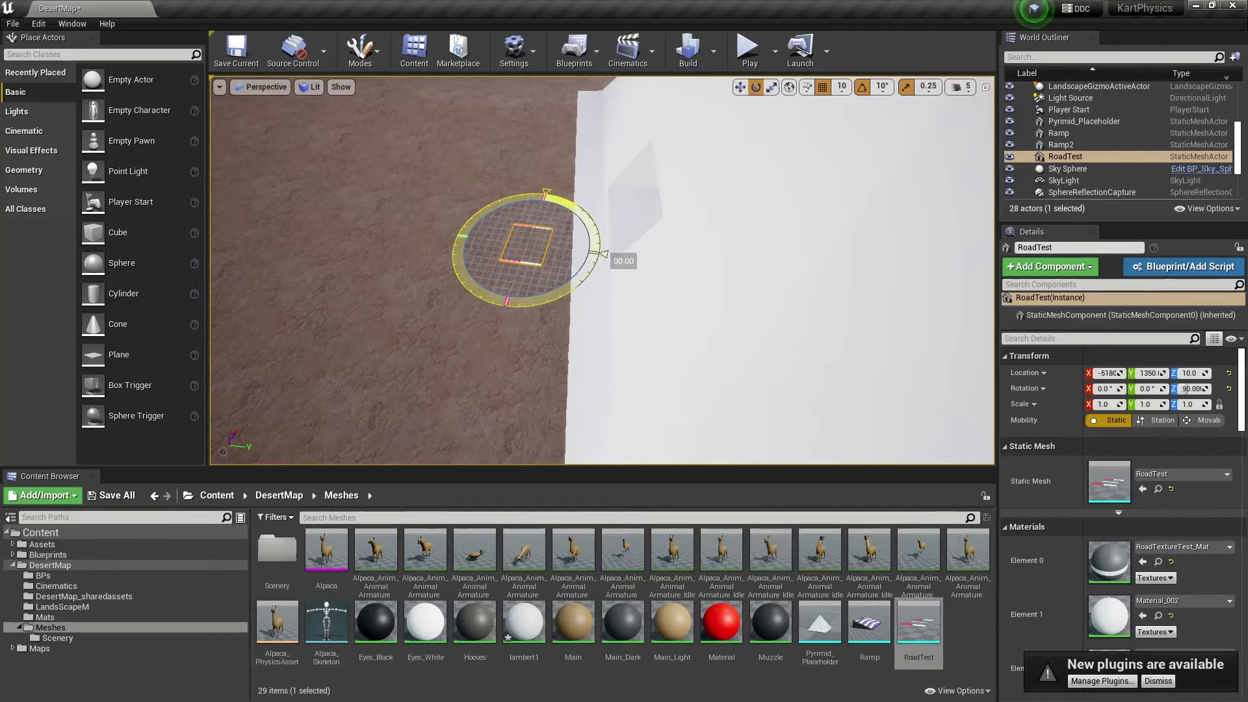
{"action": "left_click_drag", "start_coordinate": [582, 260], "coordinate": [582, 260]}
- Try the RoadTest mesh at a uniform scale of 2.5 and a Z location of 28, and delete it from the level
{"action": "right_click_drag", "start_coordinate": [582, 260], "coordinate": [582, 208]}
{"action": "left_click", "coordinate": [594, 89]}
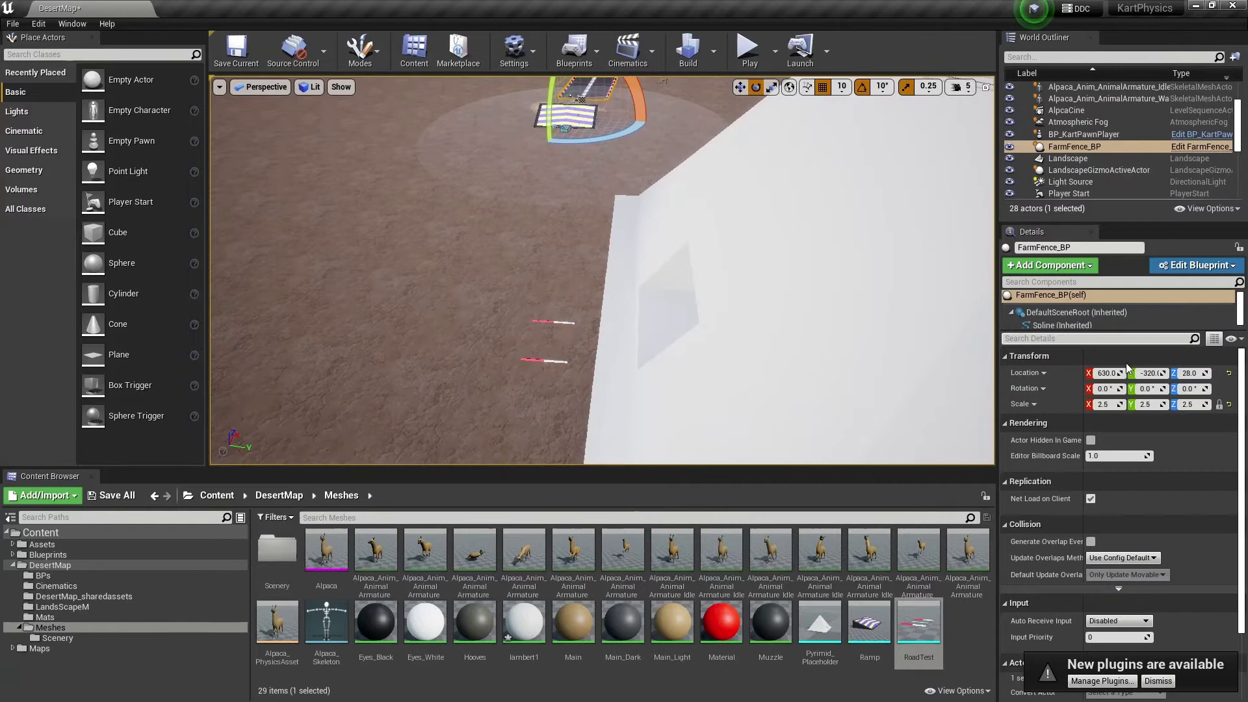
{"action": "left_click", "coordinate": [551, 362]}
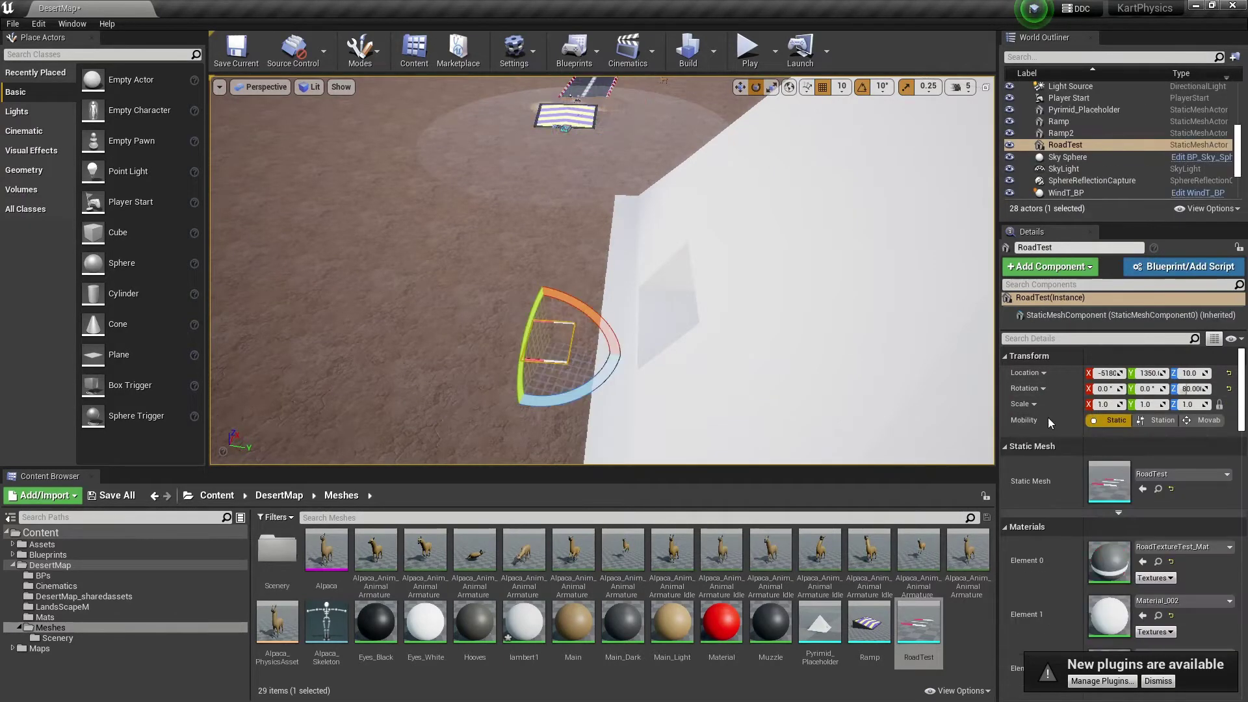
{"action": "left_click", "coordinate": [1195, 407]}
{"action": "type", "text": "2."}
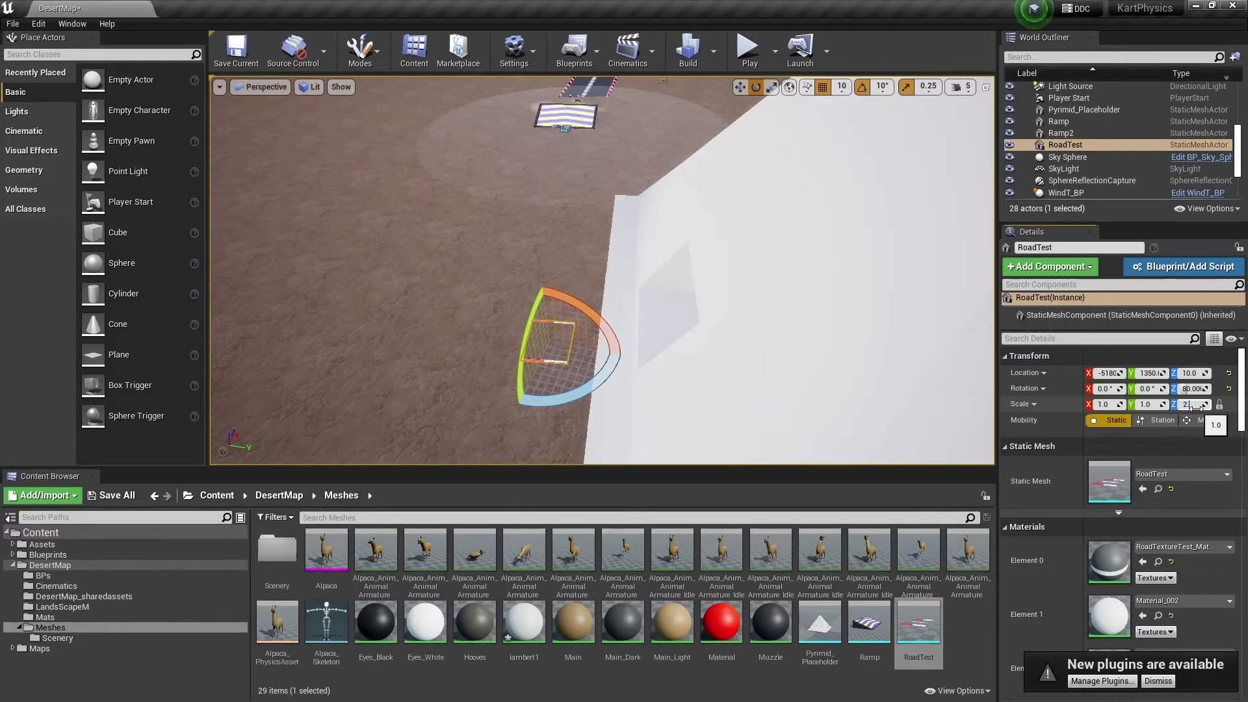
{"action": "type", "text": "5"}
{"action": "key", "text": "Return"}
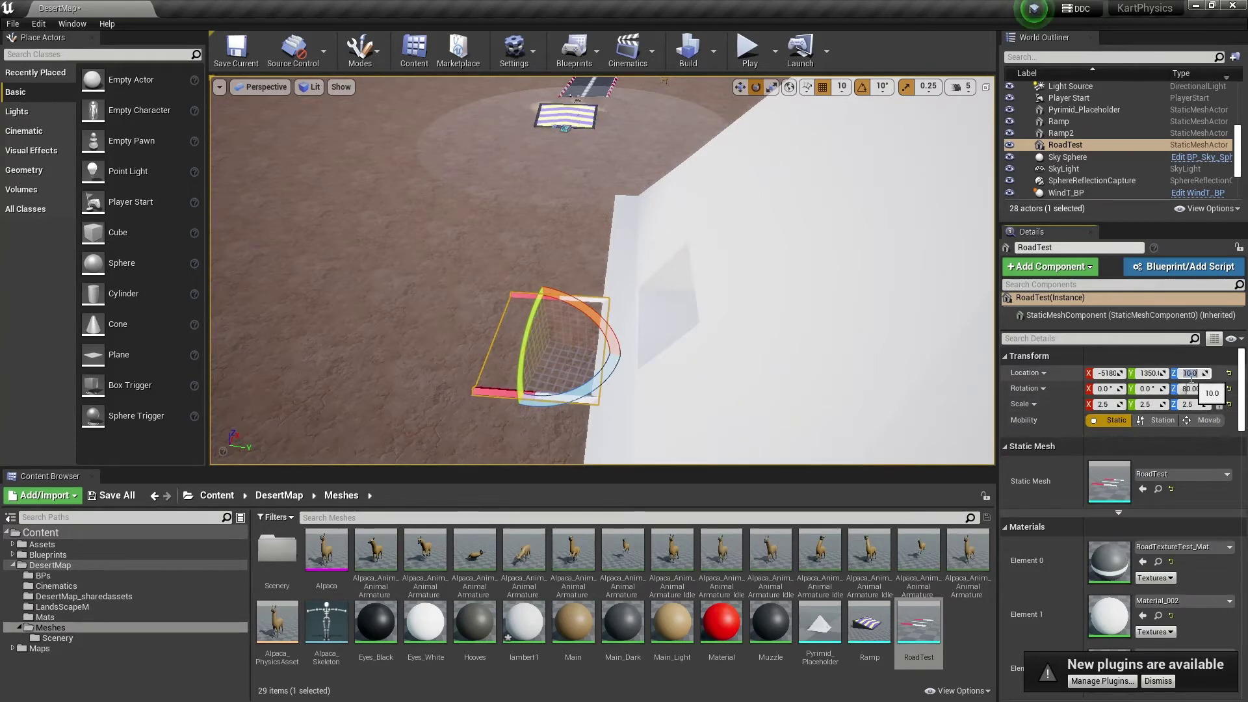
{"action": "key", "text": "Return"}
{"action": "right_click_drag", "start_coordinate": [610, 325], "coordinate": [565, 338]}
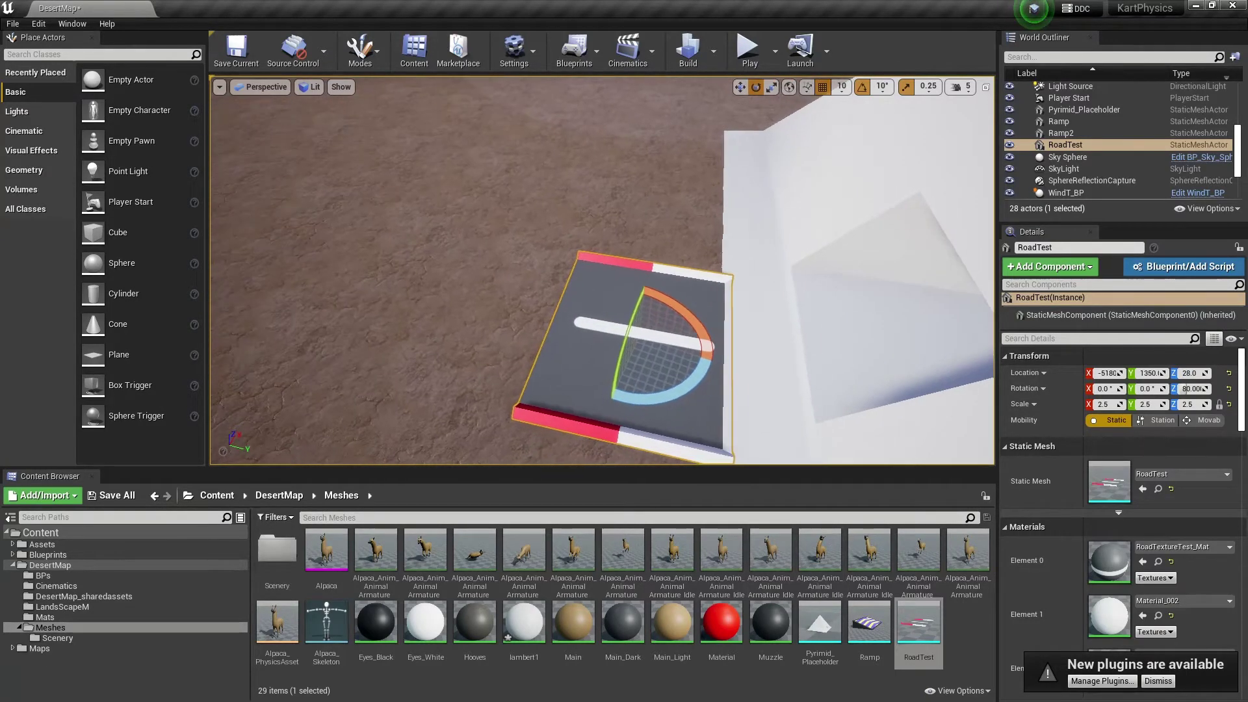
{"action": "key", "text": "Delete"}
- Place a FarmFence_BP from the BPs folder by the pyramid's far doorway, rotated to 80° about Z, with scale 2.5 and Z location 28
{"action": "left_click", "coordinate": [43, 575]}
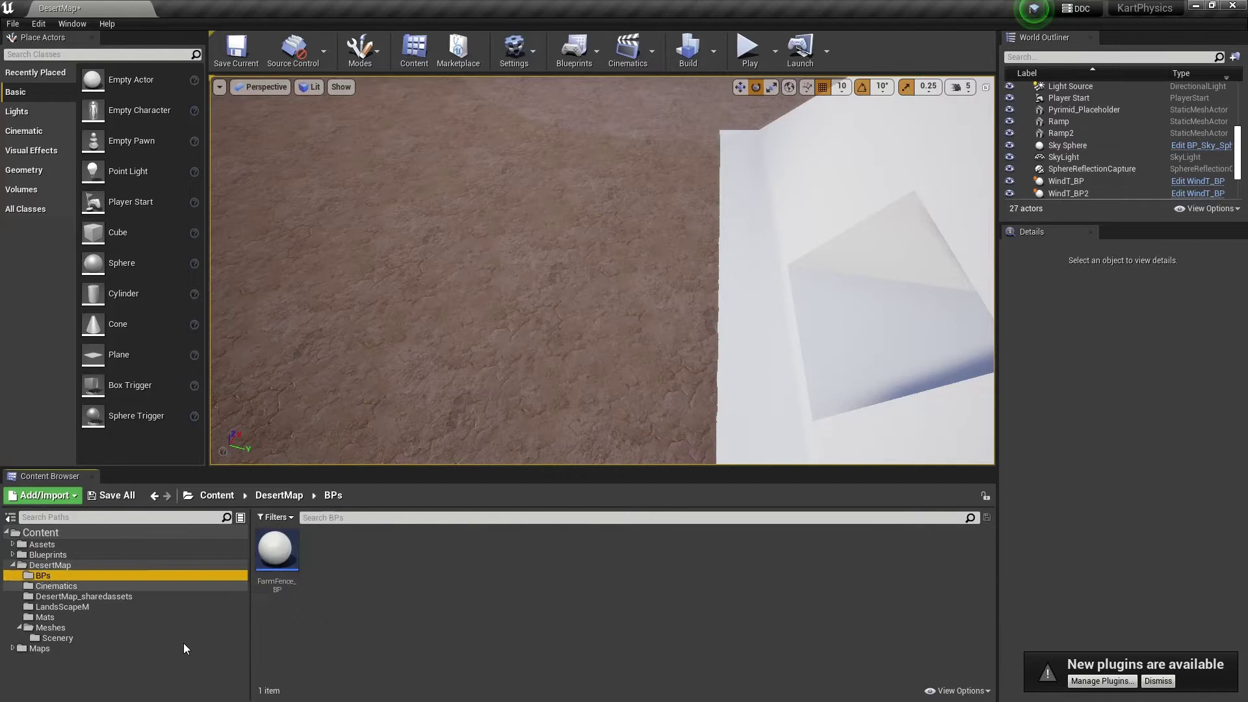
{"action": "left_click_drag", "start_coordinate": [276, 549], "coordinate": [645, 360]}
{"action": "left_click_drag", "start_coordinate": [690, 414], "coordinate": [624, 419]}
{"action": "left_click_drag", "start_coordinate": [723, 375], "coordinate": [723, 375]}
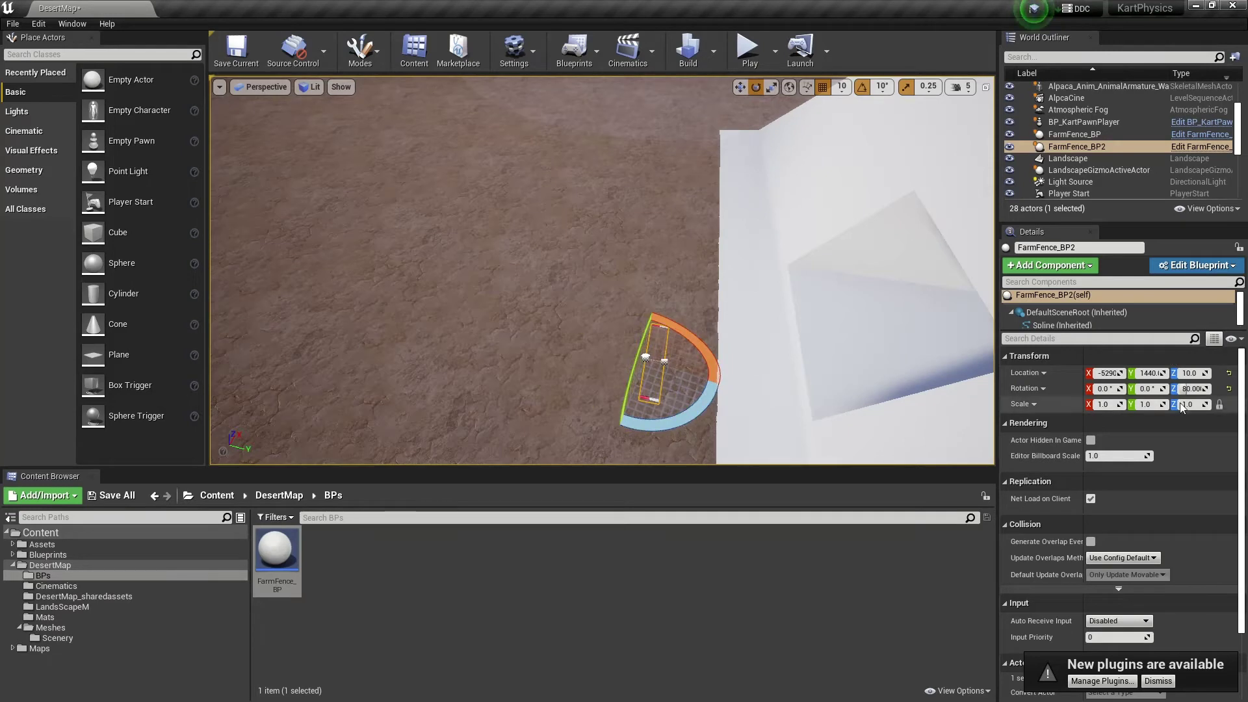
{"action": "key", "text": "Return"}
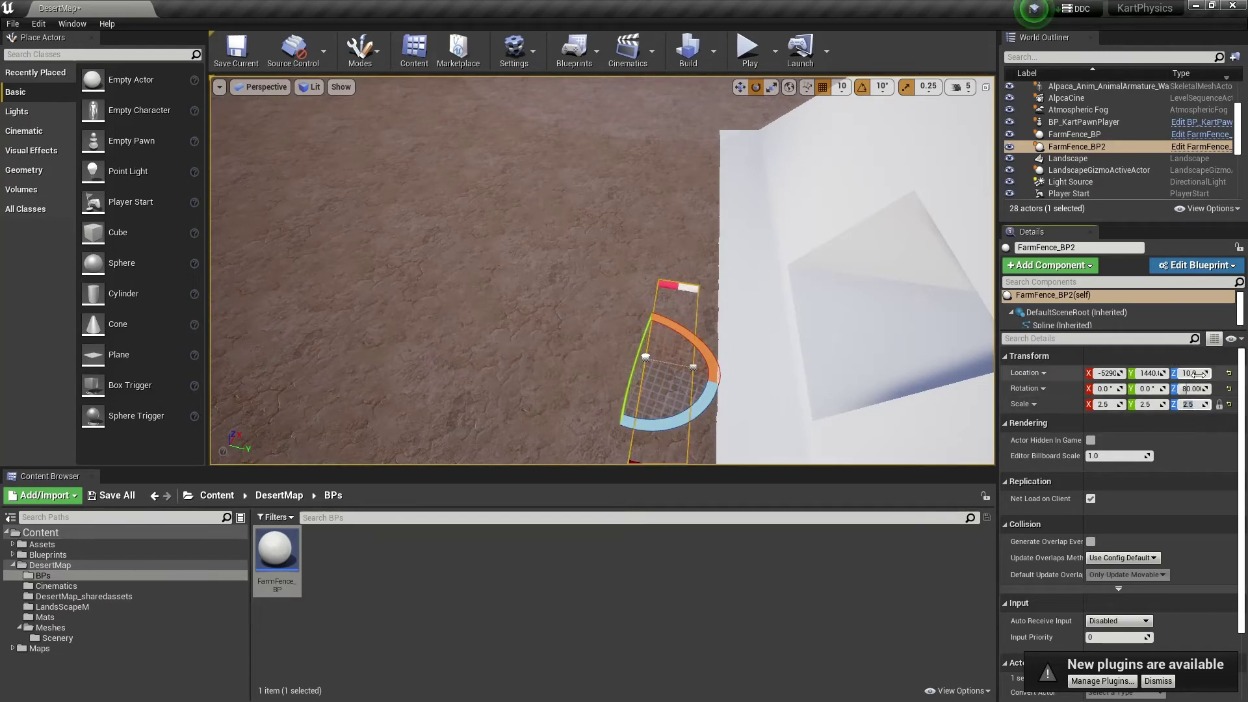
{"action": "key", "text": "Return"}
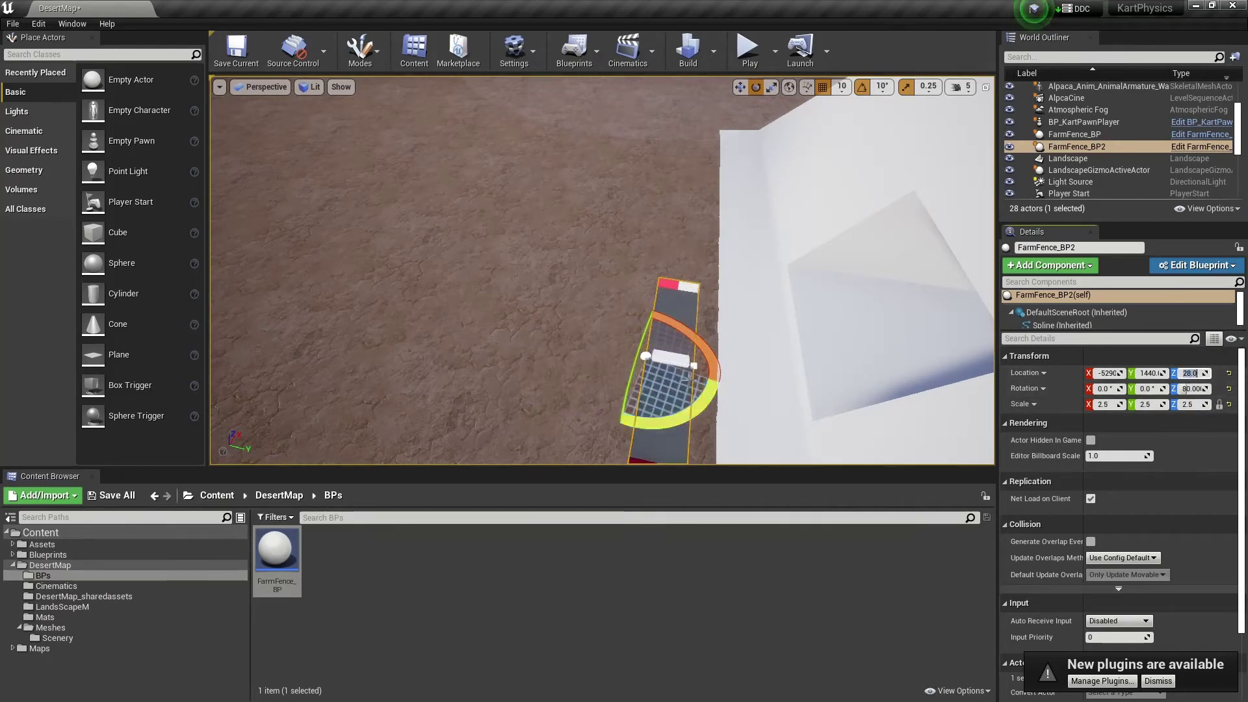
- Rotate the new FarmFence_BP track section to -100° about Z and move it against the pyramid's base at the far doorway
{"action": "mouse_move", "coordinate": [688, 389]}
{"action": "right_mouse_down"}
{"action": "mouse_move", "coordinate": [698, 416]}
{"action": "mouse_move", "coordinate": [688, 389]}
{"action": "right_mouse_up"}
{"action": "left_click_drag", "start_coordinate": [689, 389], "coordinate": [770, 338]}
{"action": "key", "text": "w"}
{"action": "key", "text": "e"}
{"action": "left_click_drag", "start_coordinate": [585, 403], "coordinate": [650, 387]}
{"action": "key", "text": "w"}
{"action": "left_click_drag", "start_coordinate": [646, 345], "coordinate": [709, 349]}
{"action": "key", "text": "e"}
{"action": "left_click_drag", "start_coordinate": [673, 400], "coordinate": [673, 351]}
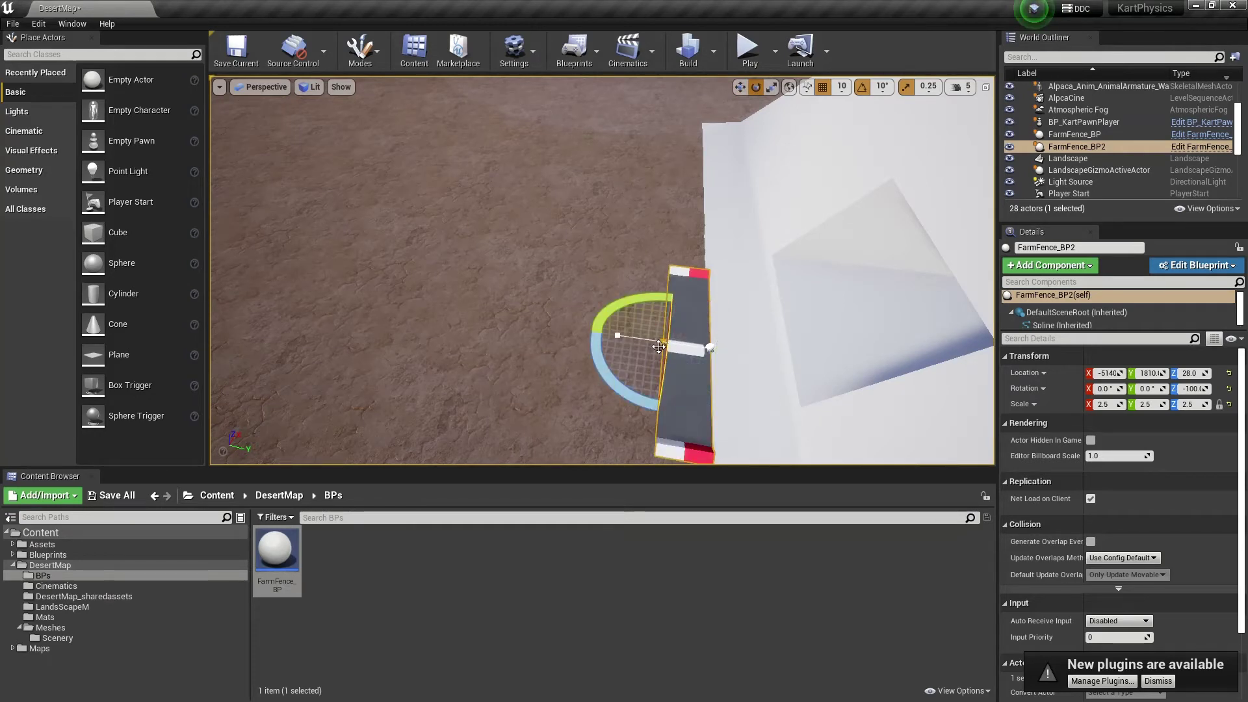
- Pull the new track's outer spline point away from the pyramid and add further points to form an S-curve to the distant original ramp
{"action": "key", "text": "w"}
{"action": "left_click_drag", "start_coordinate": [710, 351], "coordinate": [351, 269]}
{"action": "right_click_drag", "start_coordinate": [359, 267], "coordinate": [472, 263]}
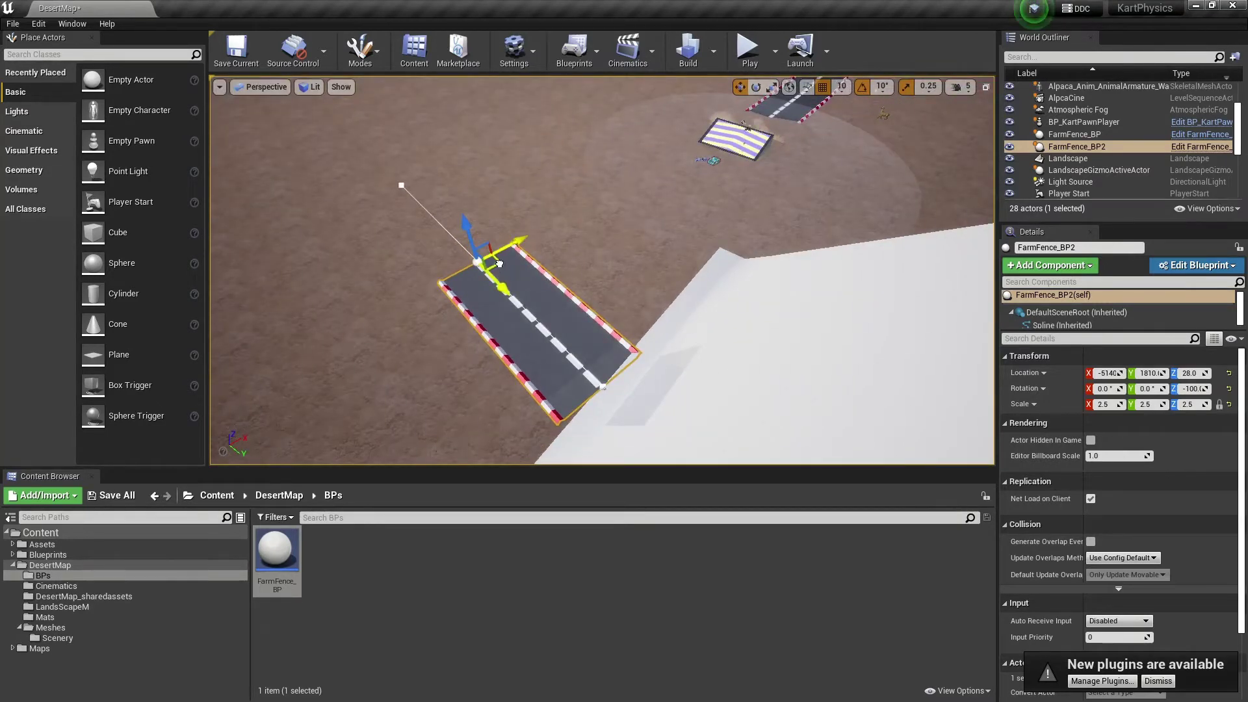
{"action": "left_click_drag", "start_coordinate": [499, 263], "coordinate": [748, 154], "text": "alt"}
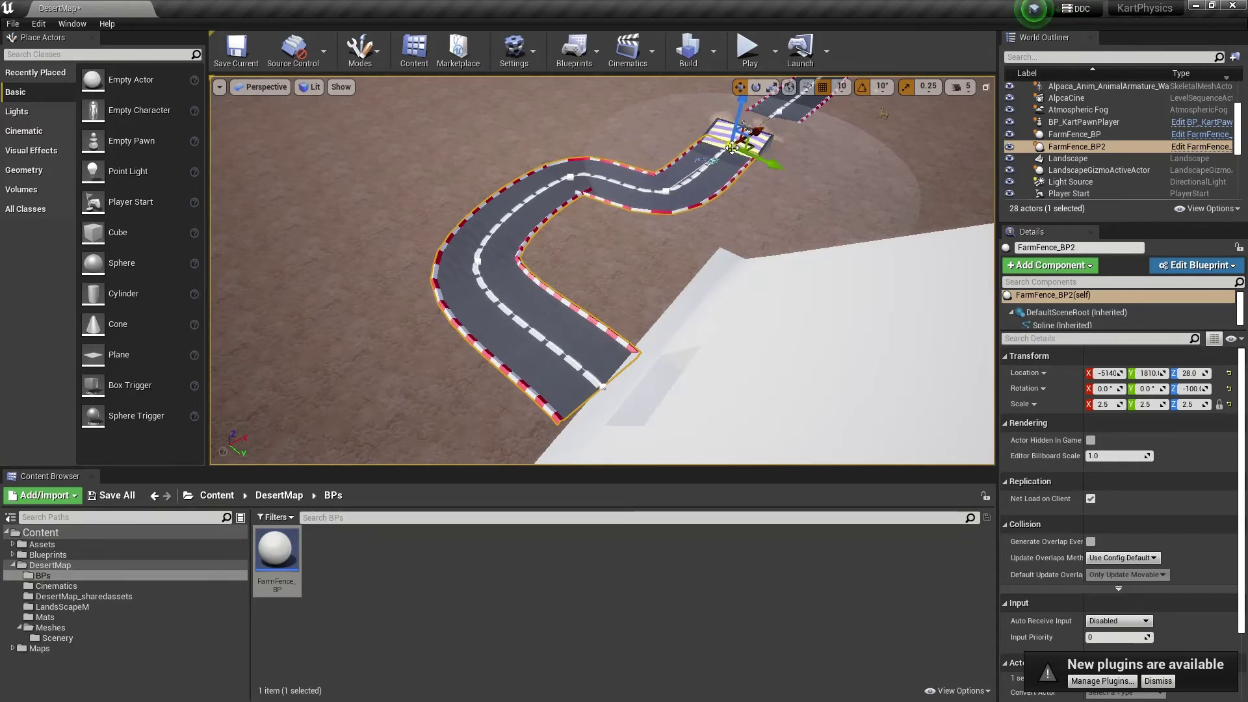
- Extend the new track's pyramid-side spline end slightly closer into the pyramid's far doorway
{"action": "left_click", "coordinate": [603, 389]}
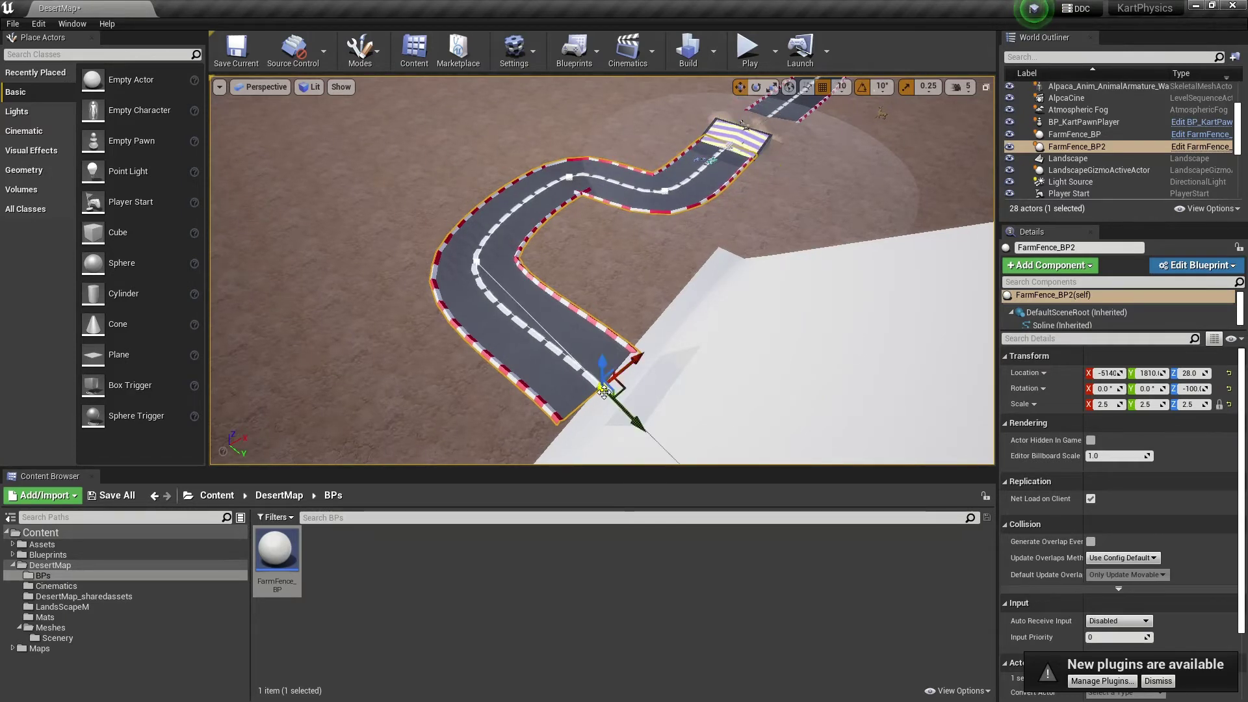
{"action": "left_click_drag", "start_coordinate": [621, 389], "coordinate": [638, 395], "text": "alt"}
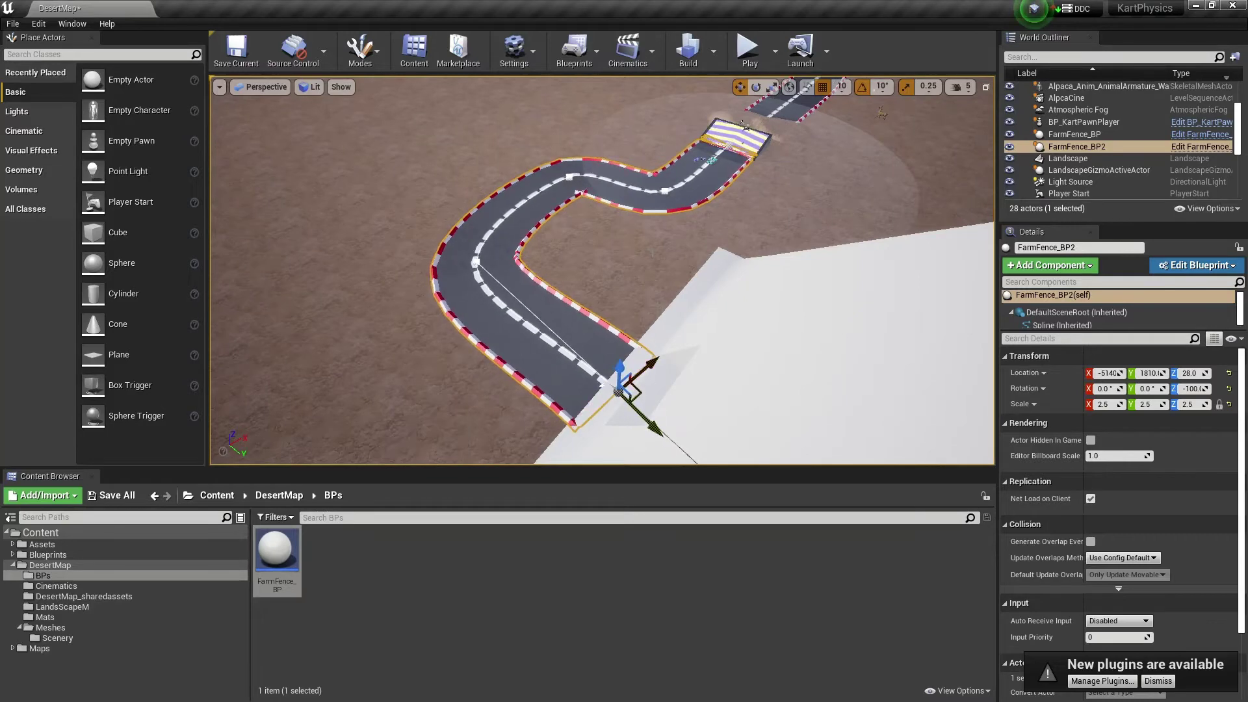
- Move BP_KartPawnPlayer onto the track before the pyramid's entrance ramp and rotate it to -120° about Z to face the doorway
{"action": "right_click_drag", "start_coordinate": [638, 395], "coordinate": [832, 370]}
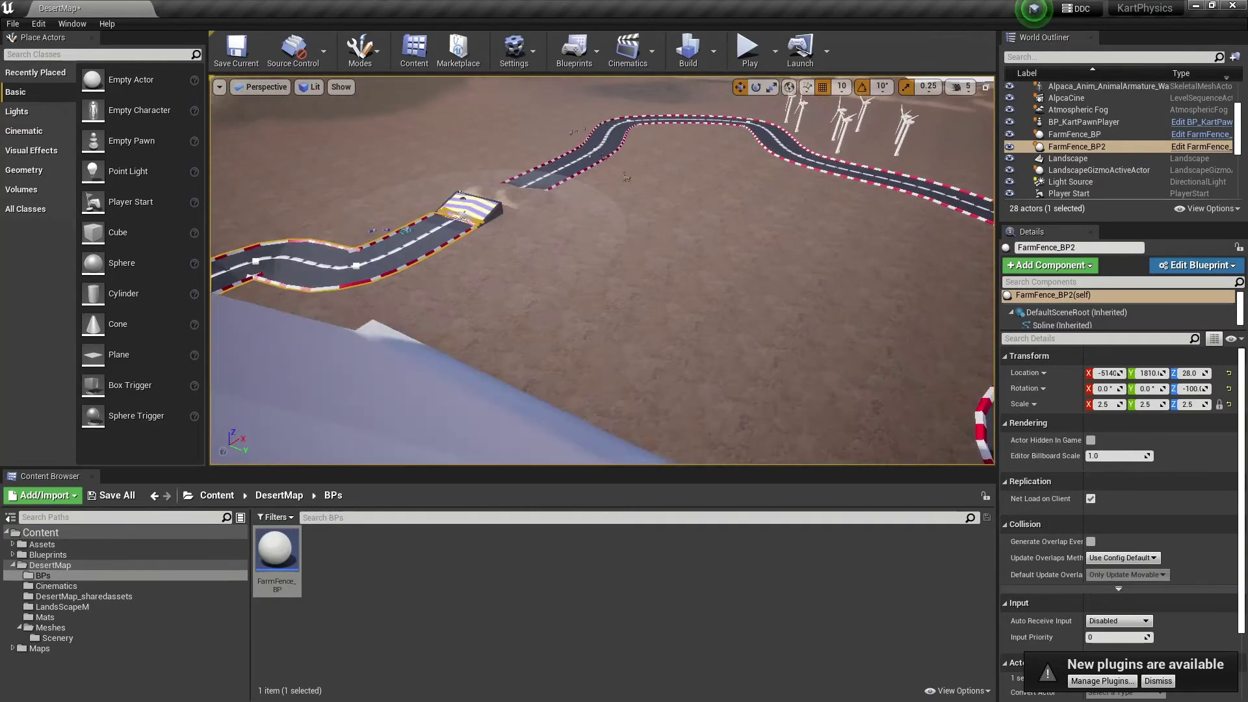
{"action": "right_click_drag", "start_coordinate": [585, 305], "coordinate": [592, 289]}
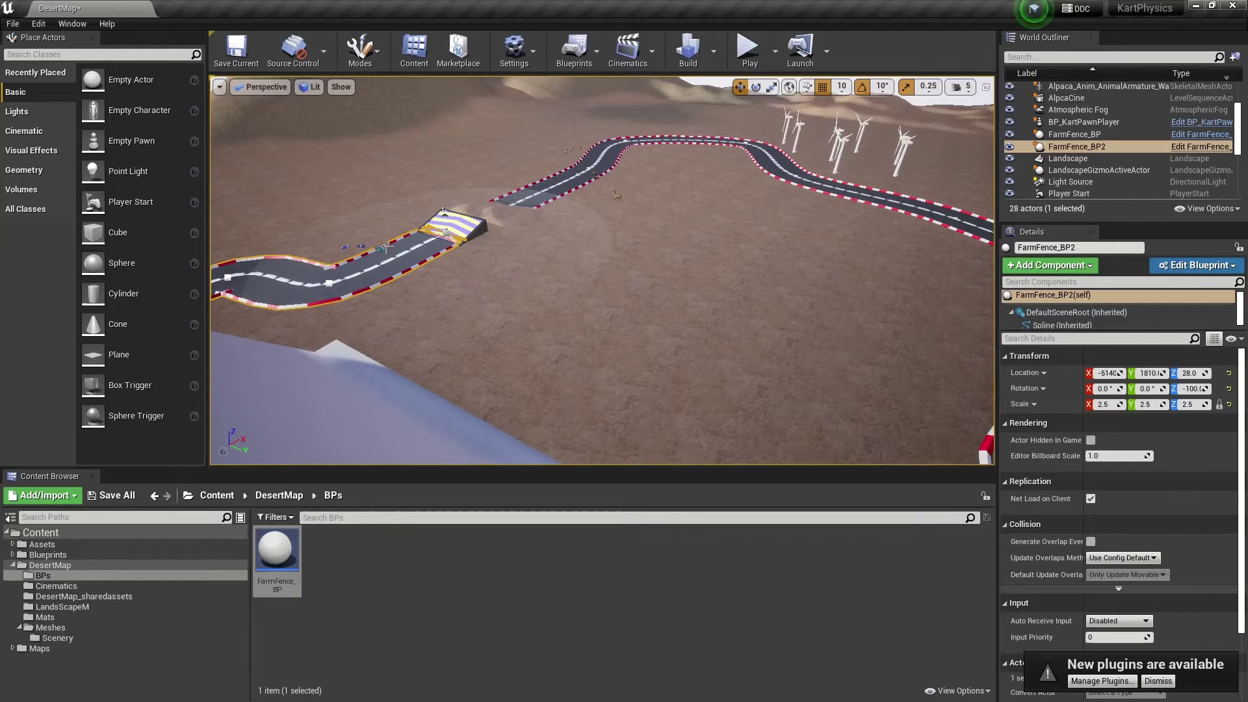
{"action": "double_click", "coordinate": [1084, 121]}
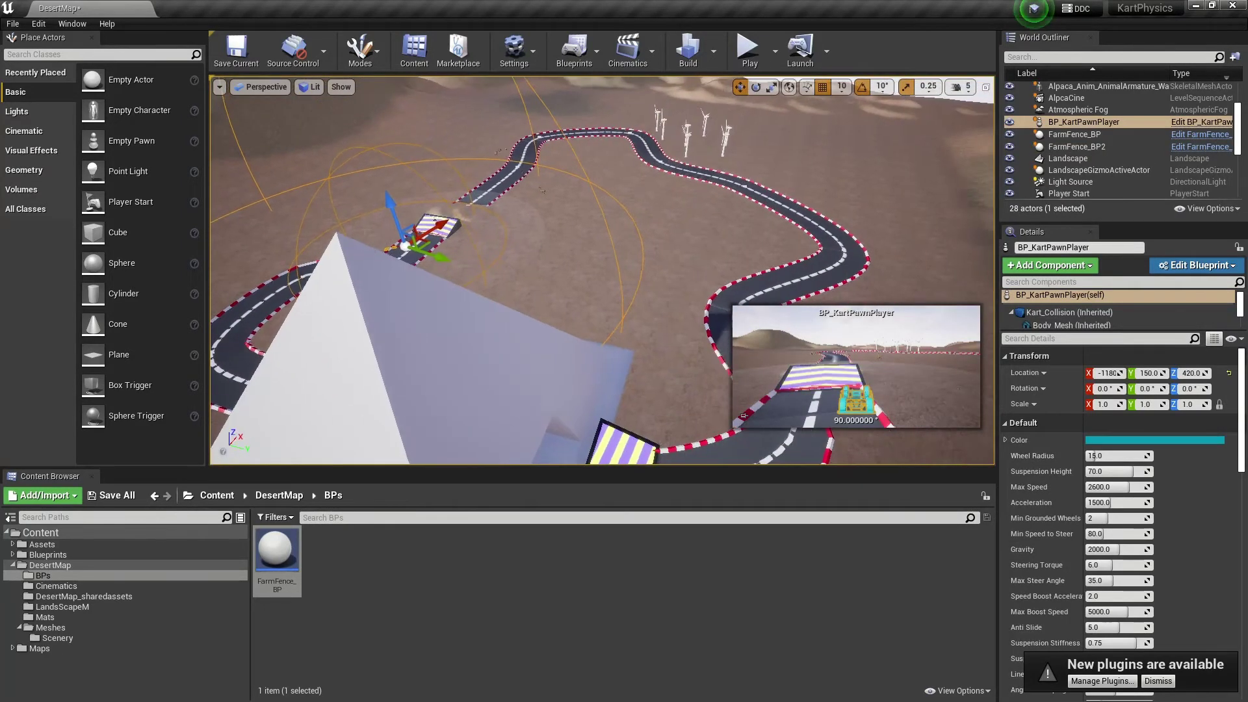
{"action": "left_click_drag", "start_coordinate": [431, 241], "coordinate": [817, 430]}
{"action": "key", "text": "e"}
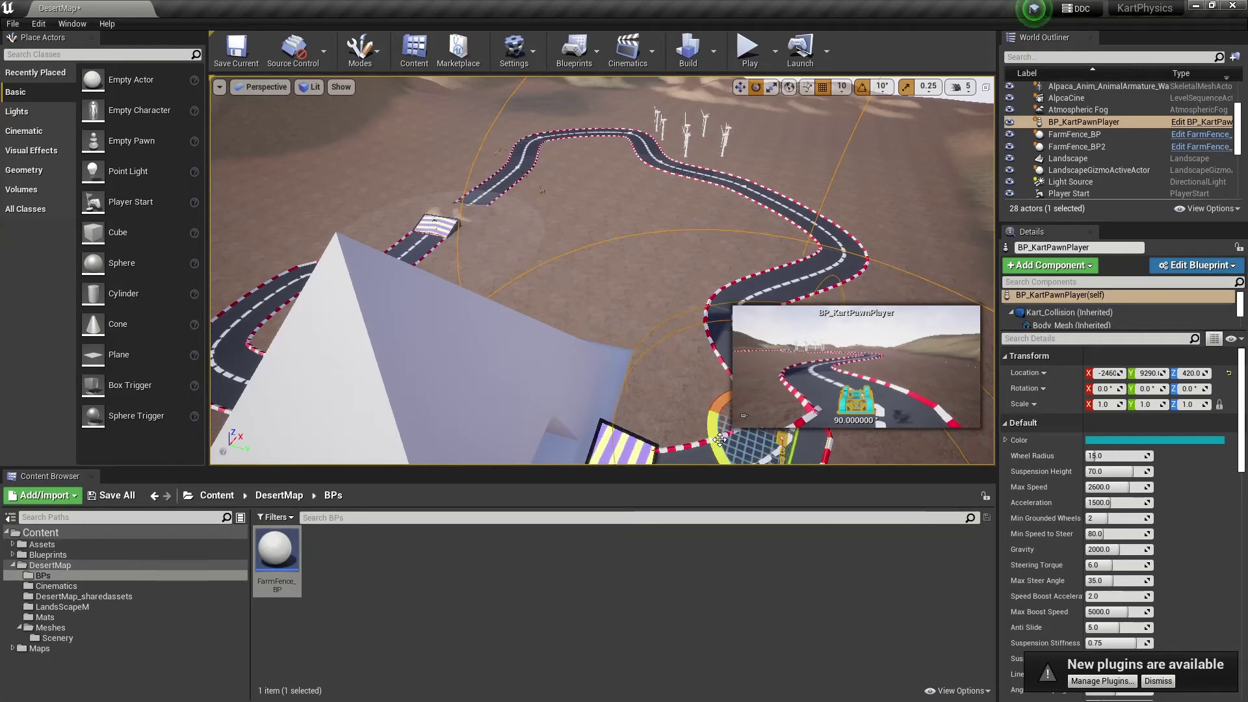
{"action": "mouse_move", "coordinate": [720, 440]}
{"action": "left_mouse_down"}
{"action": "mouse_move", "coordinate": [703, 431]}
{"action": "mouse_move", "coordinate": [704, 445]}
{"action": "left_mouse_up"}
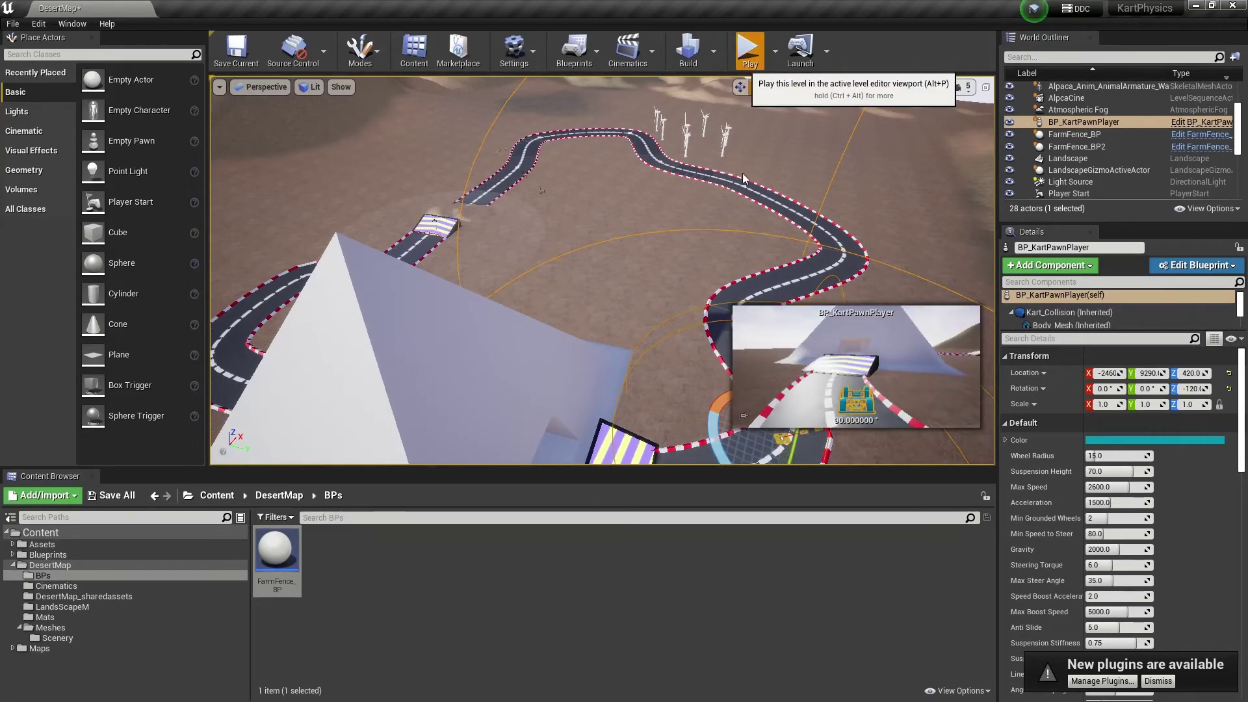
- Play the level and test-drive the kart through the pyramid, along the new S-curve and over the original ramp, and stop
{"action": "left_click", "coordinate": [741, 61]}
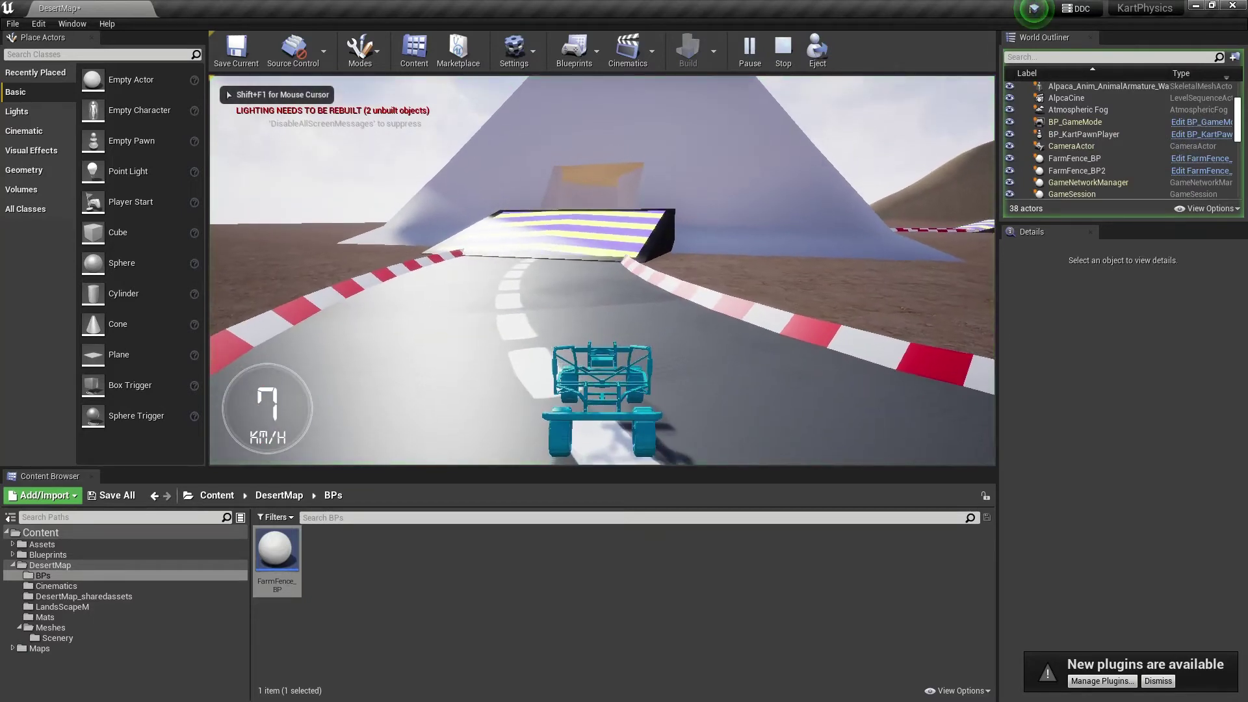
{"action": "key", "text": "w"}
{"action": "key", "text": "w"}
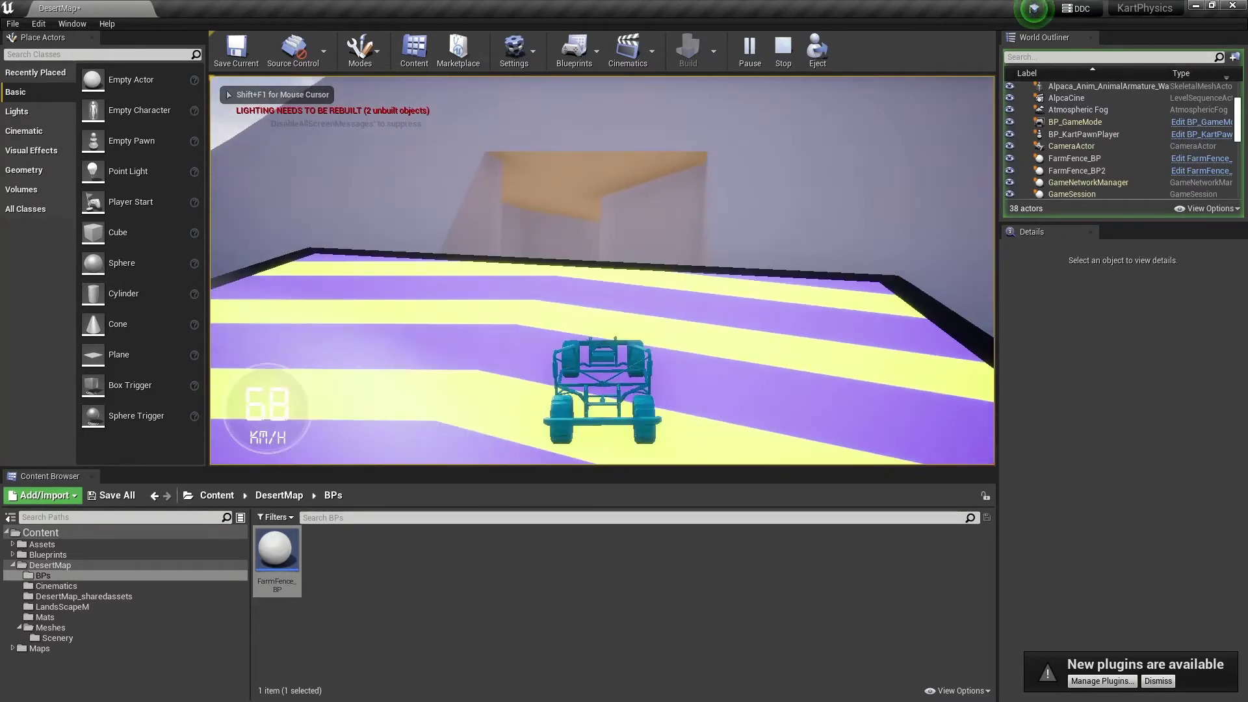
{"action": "key", "text": "w"}
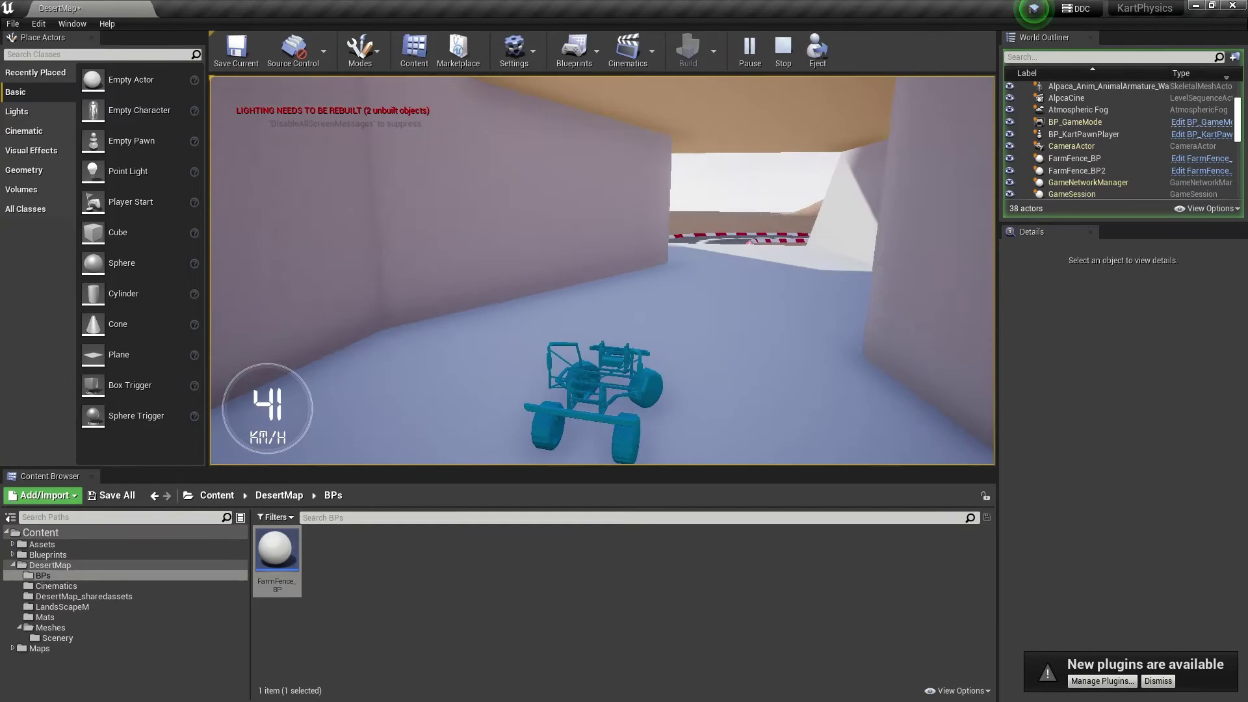
{"action": "key", "text": "w"}
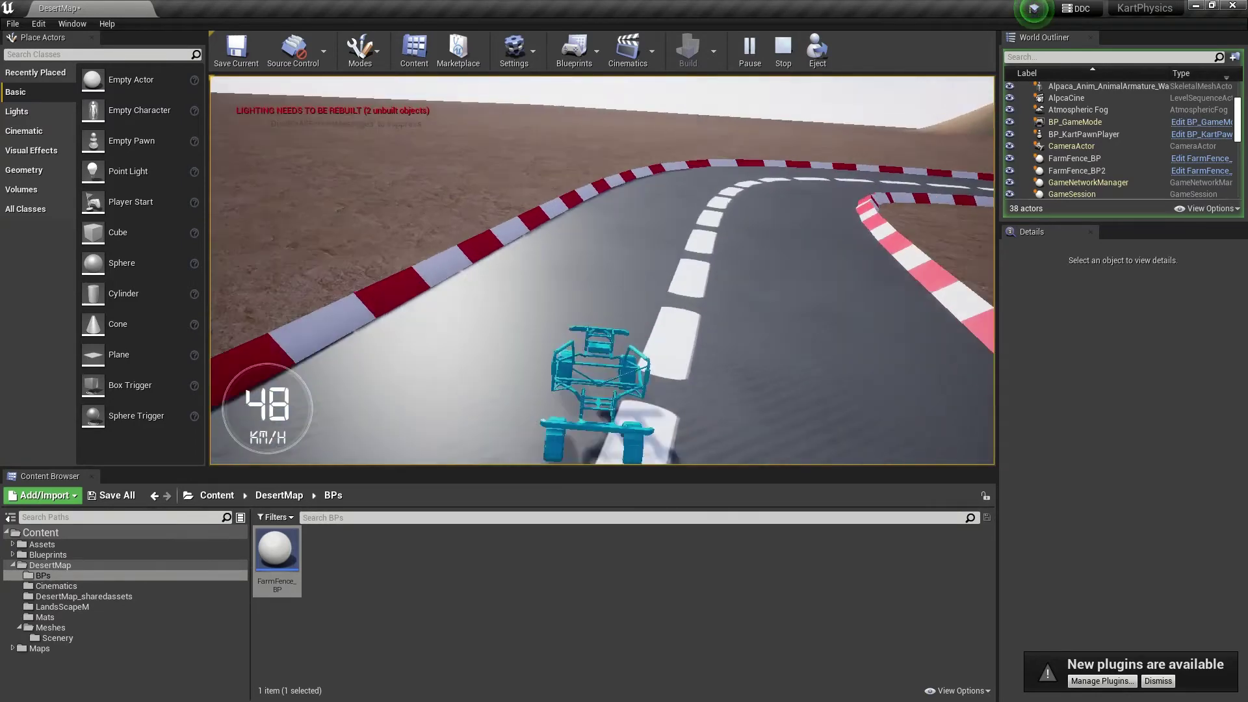
{"action": "key", "text": "w"}
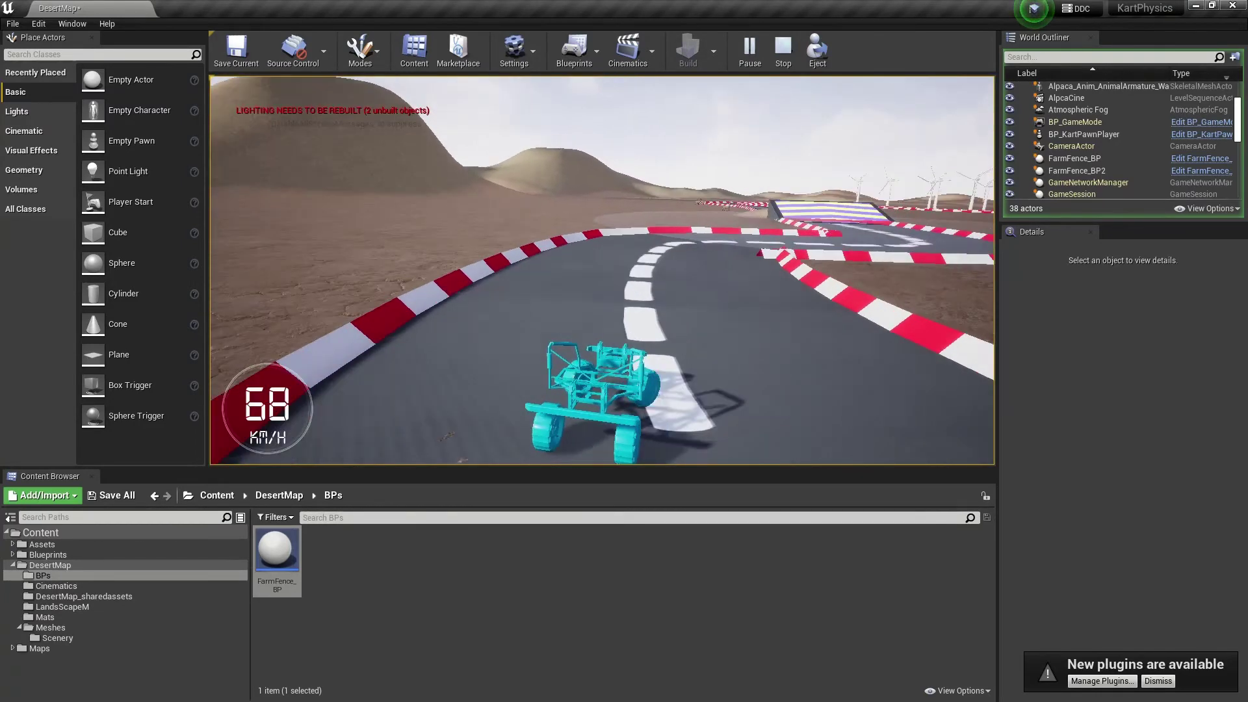
{"action": "key", "text": "a"}
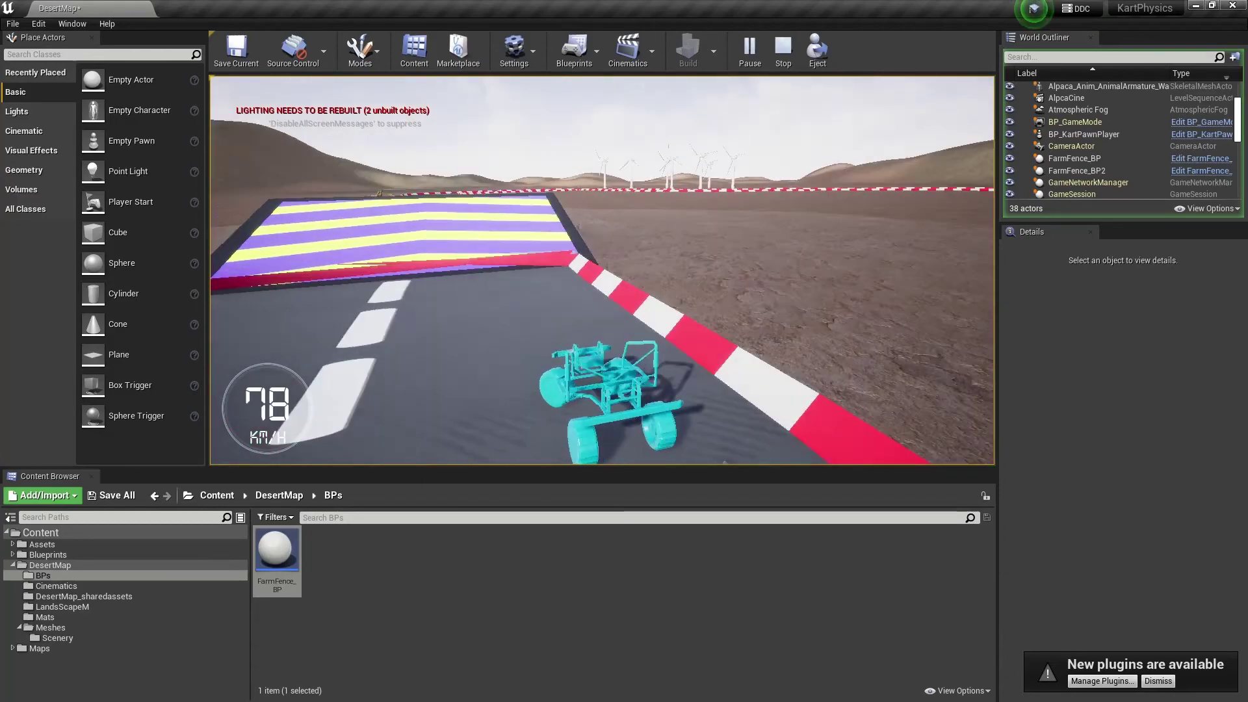
{"action": "key", "text": "w"}
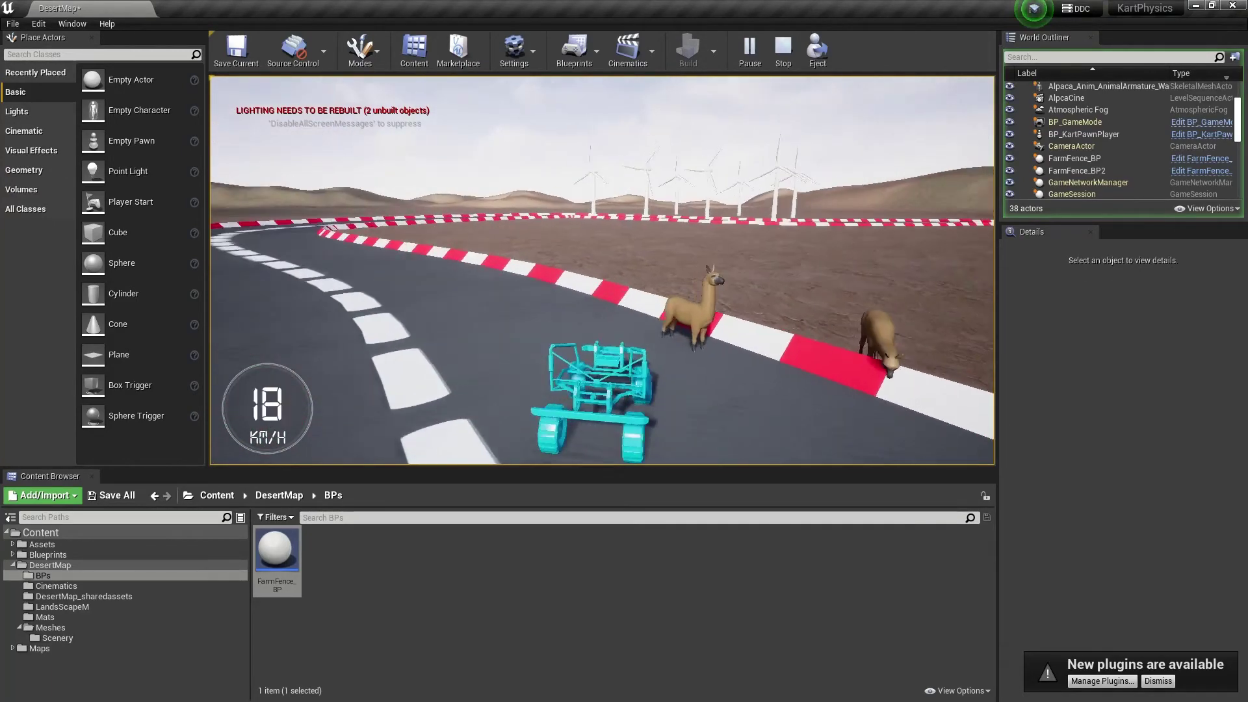
{"action": "key", "text": "Escape"}
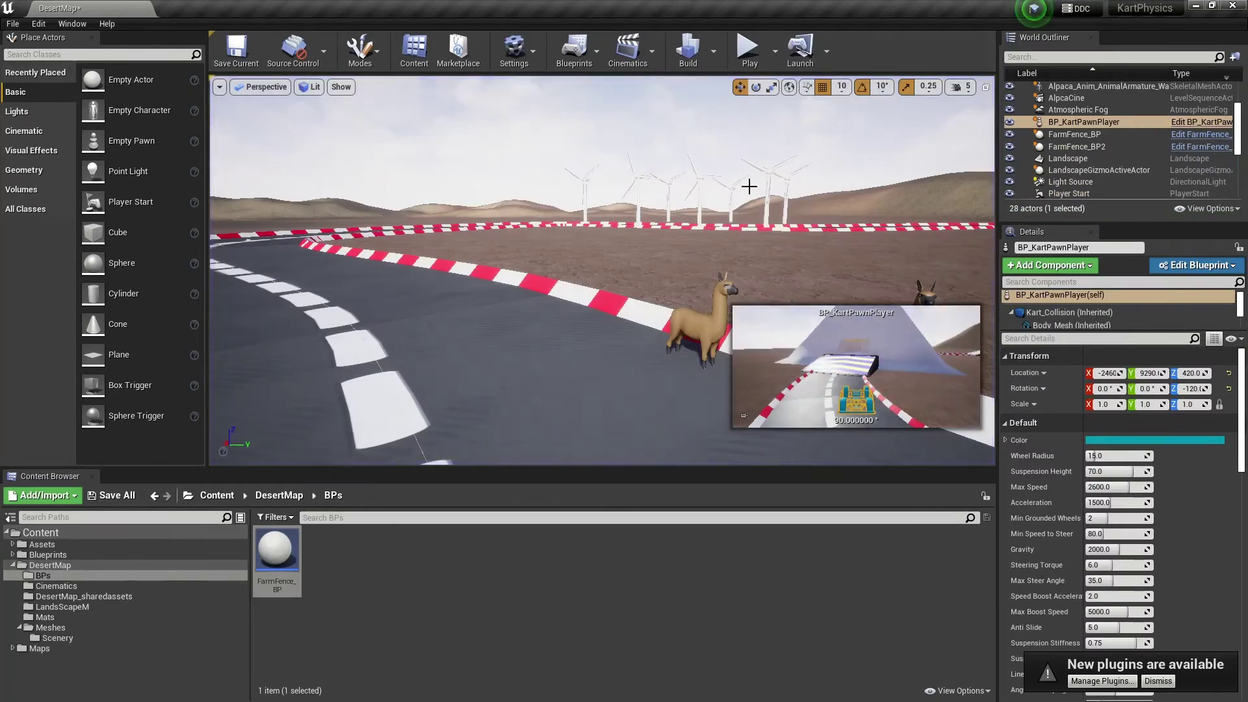
- Switch the editor to Brush Editing mode with the track's sharp bend in view
{"action": "key", "text": "w"}
{"action": "right_click_drag", "start_coordinate": [675, 247], "coordinate": [772, 325]}
{"action": "key", "text": "w"}
{"action": "mouse_move", "coordinate": [602, 269]}
{"action": "right_mouse_down"}
{"action": "mouse_move", "coordinate": [699, 257]}
{"action": "mouse_move", "coordinate": [751, 231]}
{"action": "mouse_move", "coordinate": [803, 335]}
{"action": "mouse_move", "coordinate": [592, 268]}
{"action": "mouse_move", "coordinate": [584, 278]}
{"action": "right_mouse_up"}
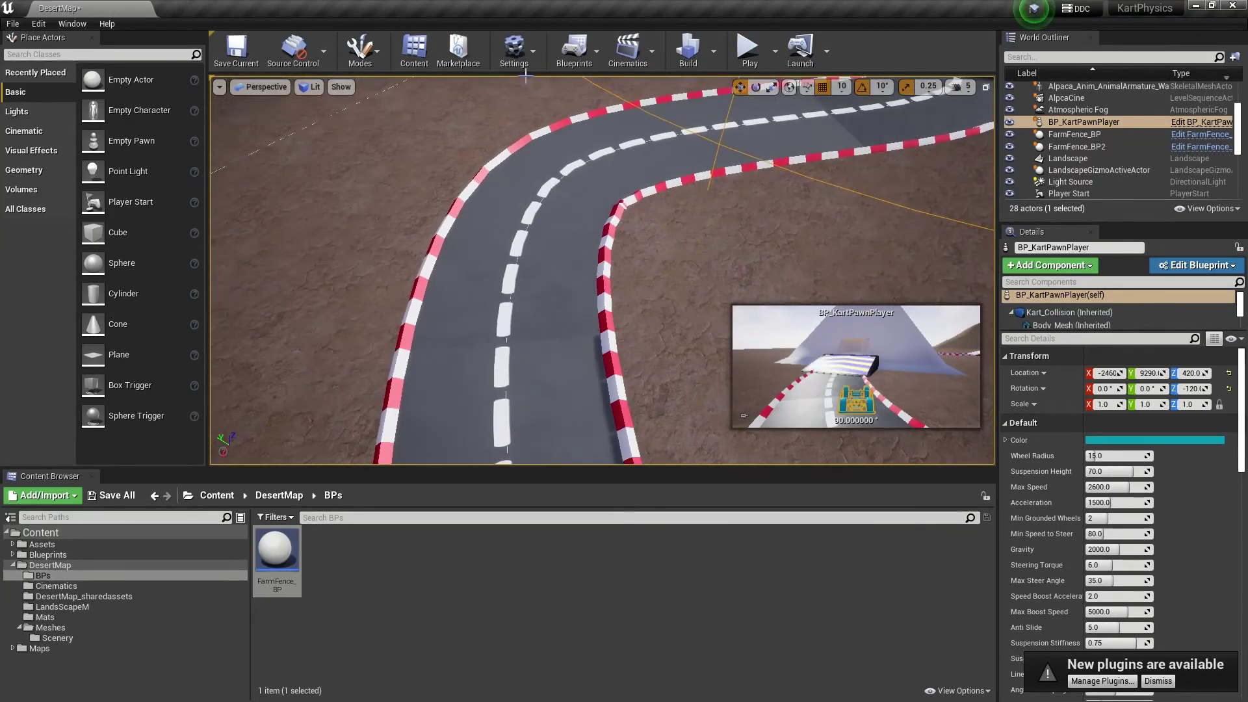
{"action": "left_click", "coordinate": [373, 59]}
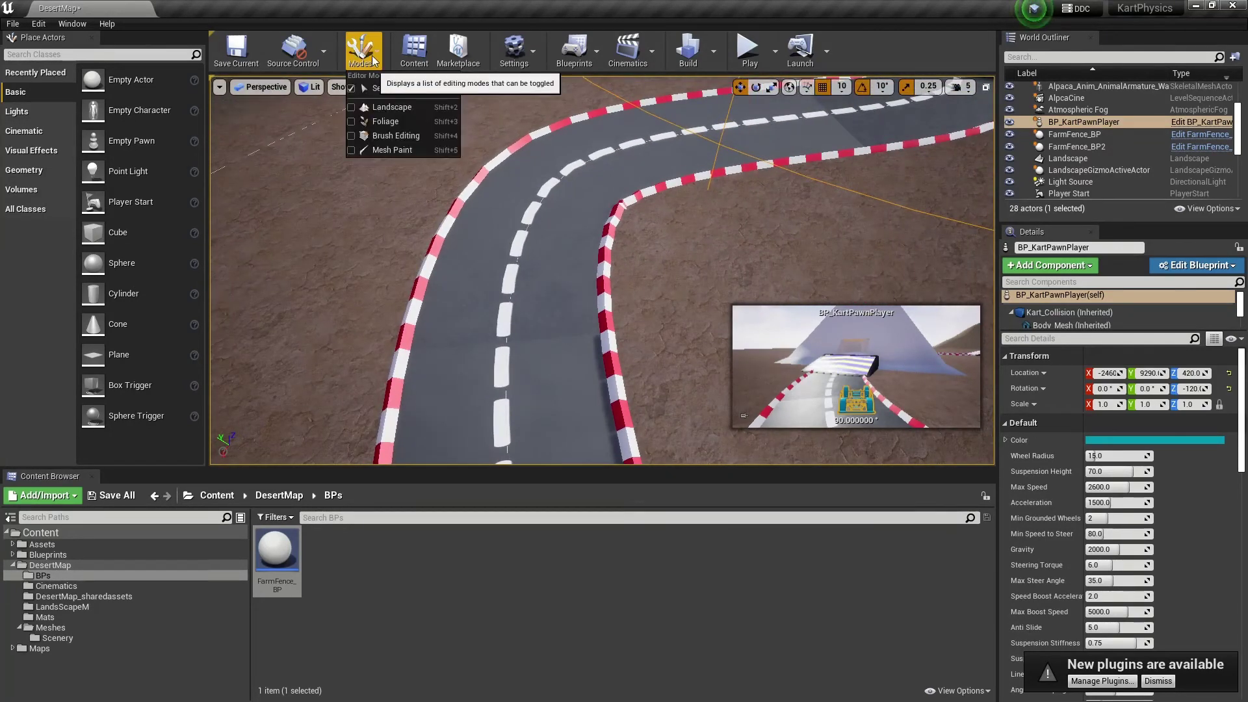
{"action": "left_click", "coordinate": [388, 136]}
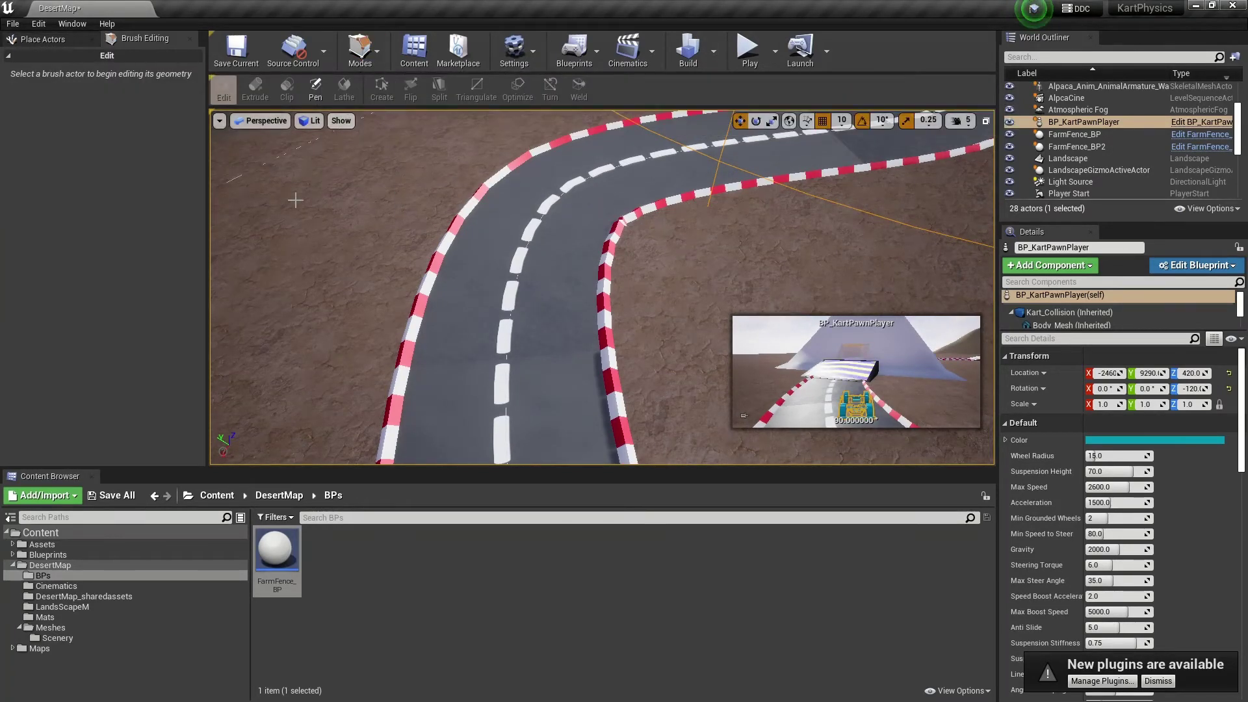
{"action": "left_click", "coordinate": [362, 55]}
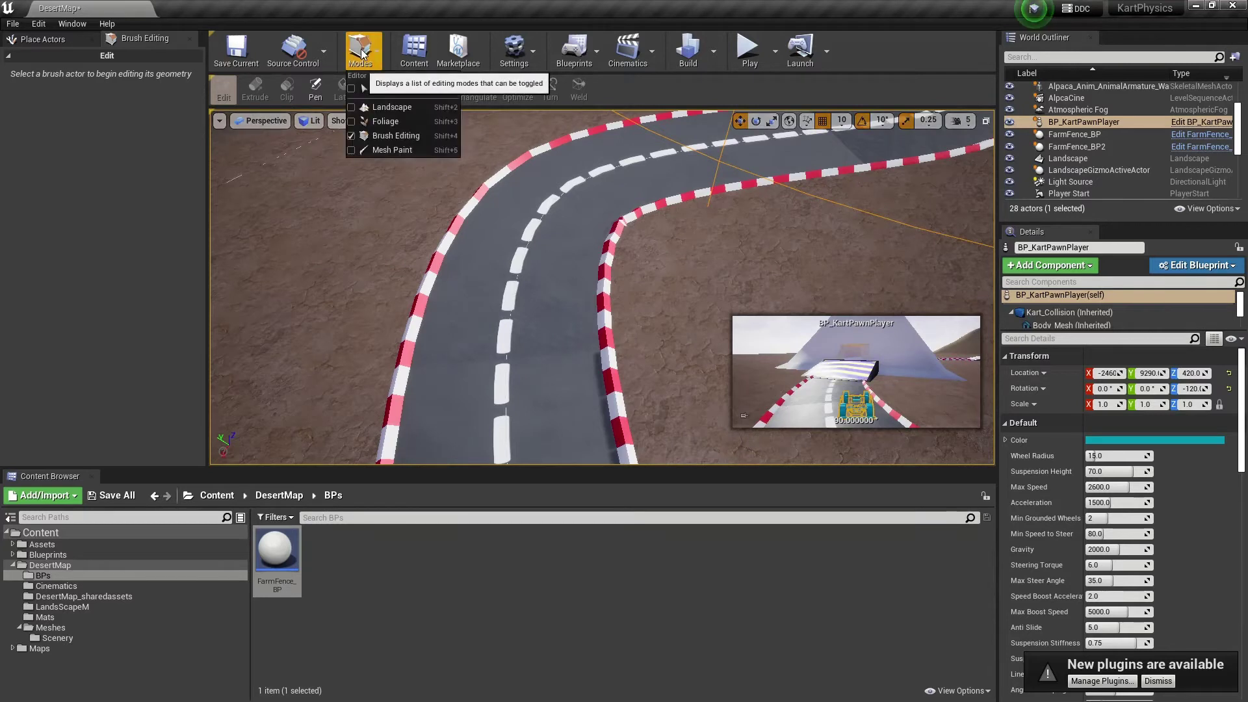
{"action": "left_click", "coordinate": [362, 55]}
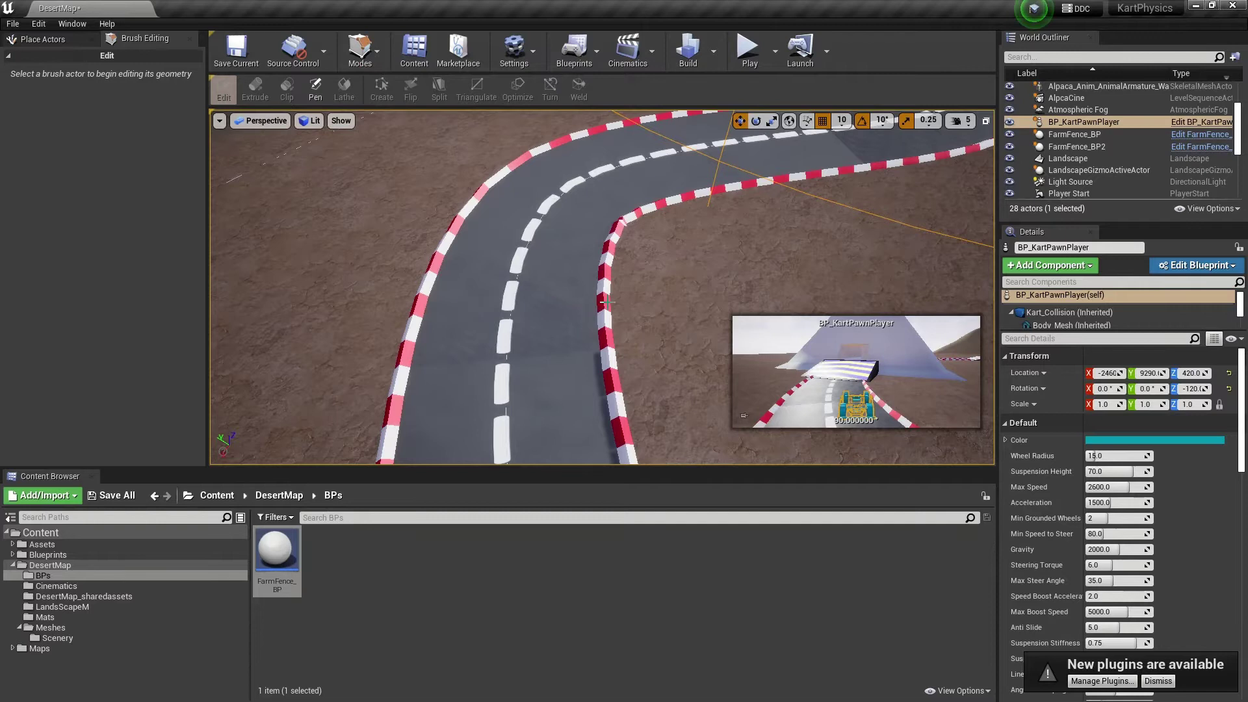
- Place an additive Box geometry brush beside the inner curb of the bend and rotate it to -50° about Z
{"action": "left_click", "coordinate": [44, 36]}
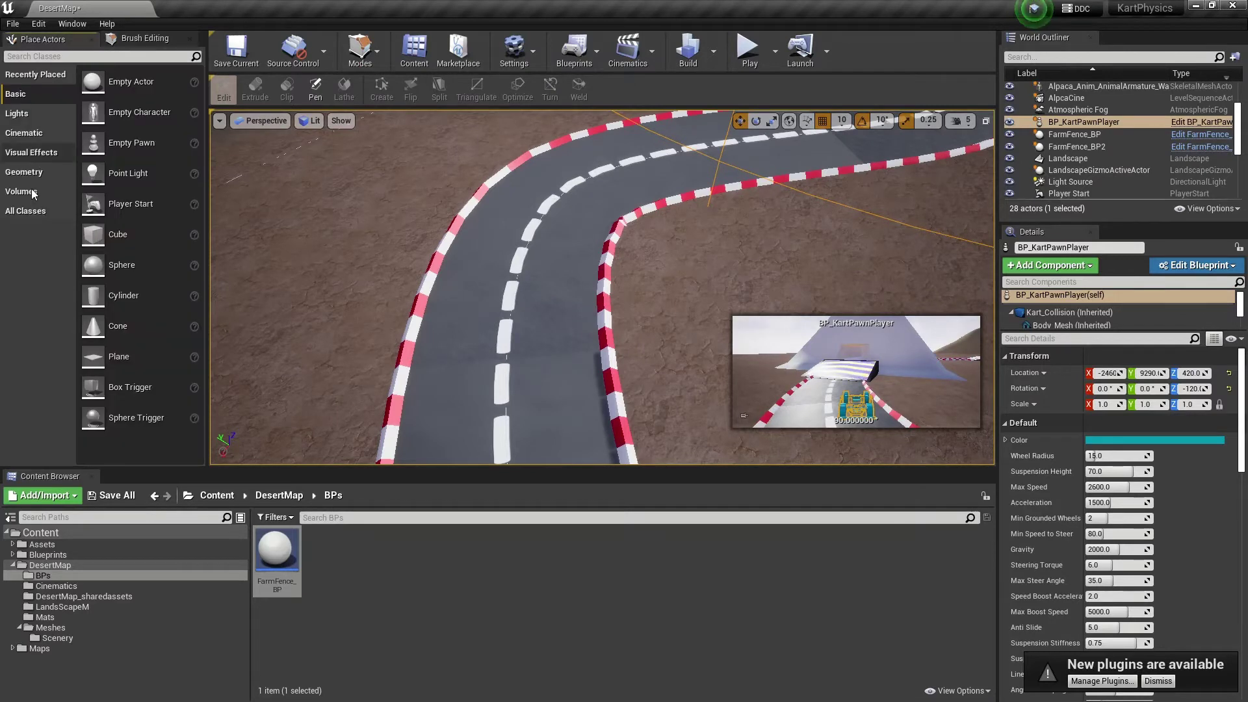
{"action": "left_click", "coordinate": [26, 177]}
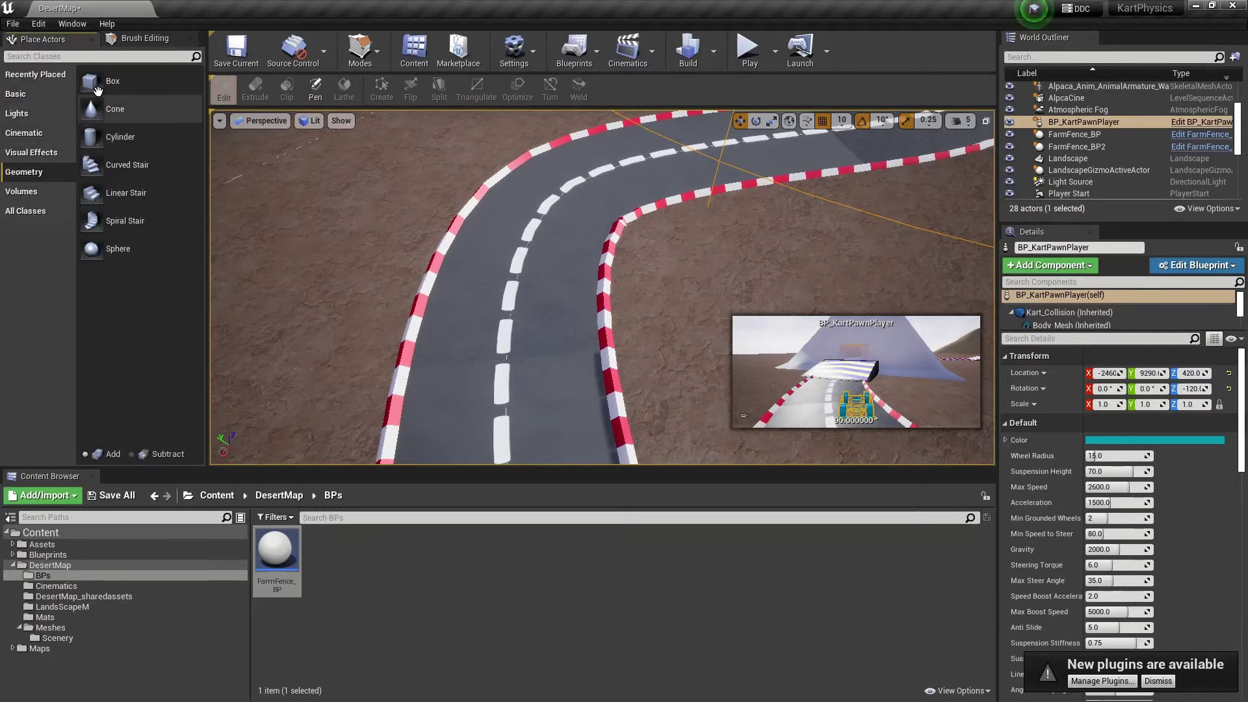
{"action": "left_click_drag", "start_coordinate": [100, 92], "coordinate": [657, 369]}
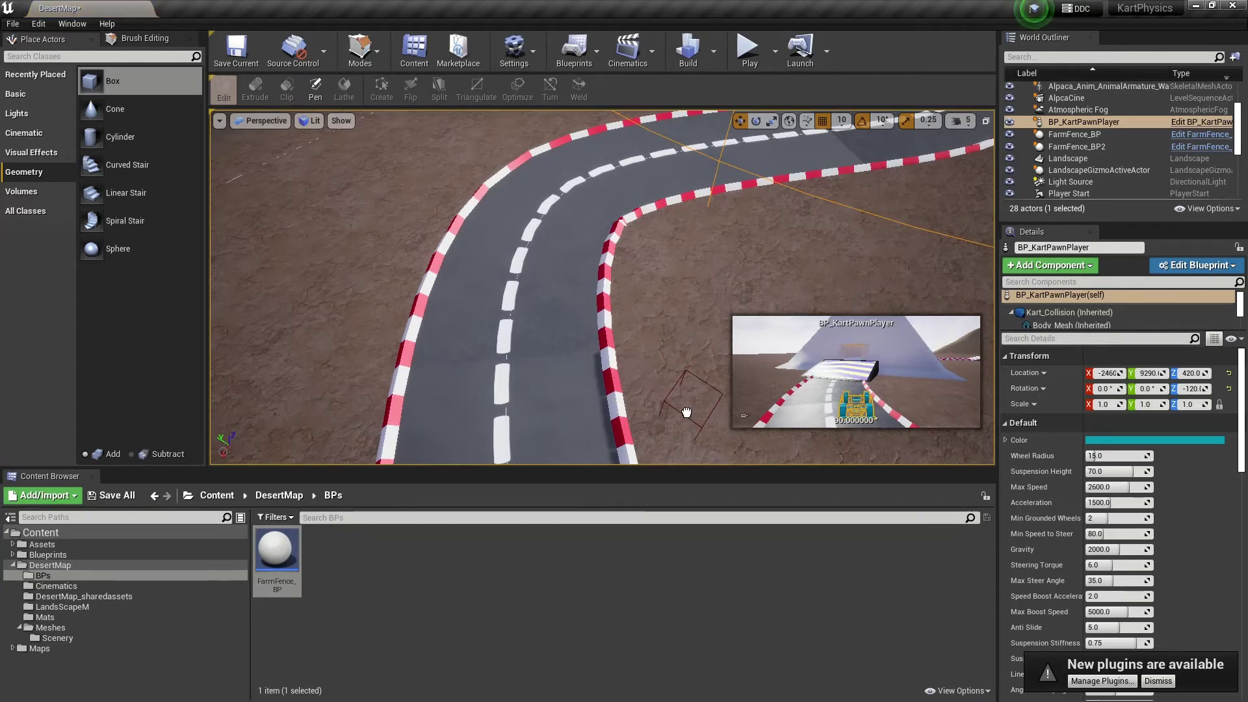
{"action": "left_click_drag", "start_coordinate": [686, 412], "coordinate": [687, 407]}
{"action": "key", "text": "e"}
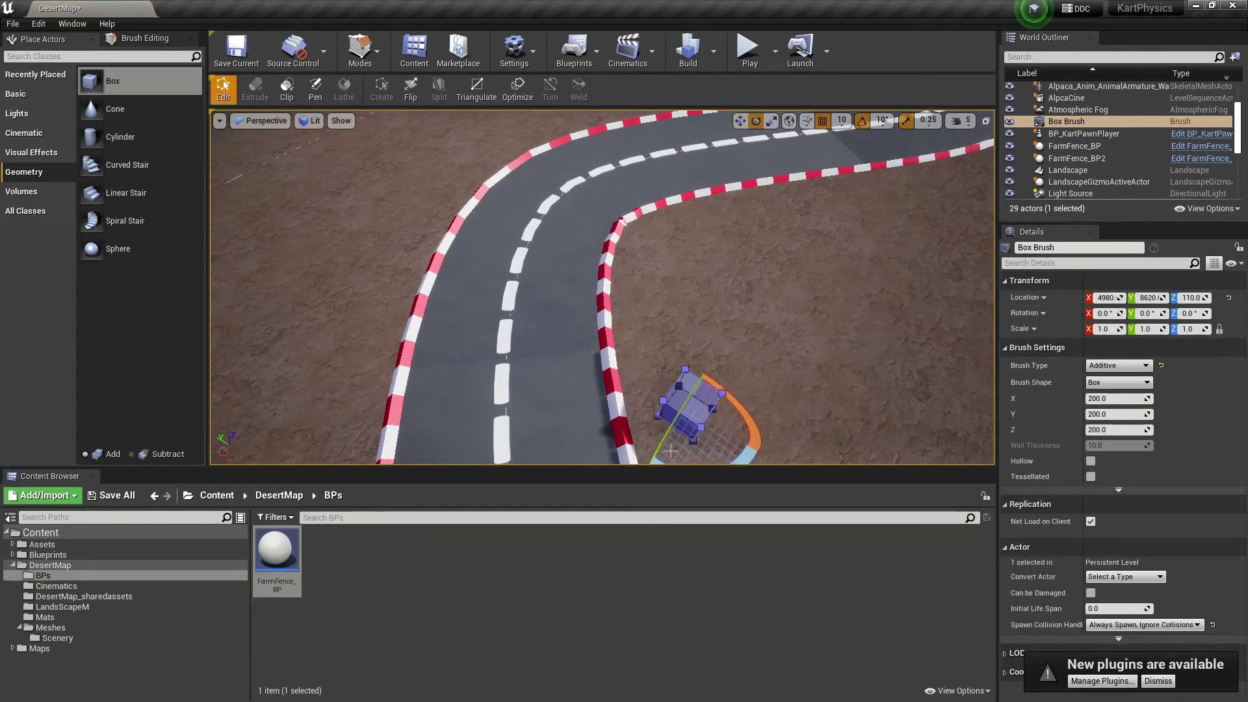
{"action": "scroll", "coordinate": [670, 403], "scroll_direction": "down", "scroll_amount": 5}
{"action": "mouse_move", "coordinate": [667, 387]}
{"action": "left_mouse_down"}
{"action": "mouse_move", "coordinate": [614, 400]}
{"action": "mouse_move", "coordinate": [690, 400]}
{"action": "left_mouse_up"}
{"action": "right_click_drag", "start_coordinate": [674, 390], "coordinate": [754, 416]}
{"action": "right_click_drag", "start_coordinate": [398, 198], "coordinate": [396, 195]}
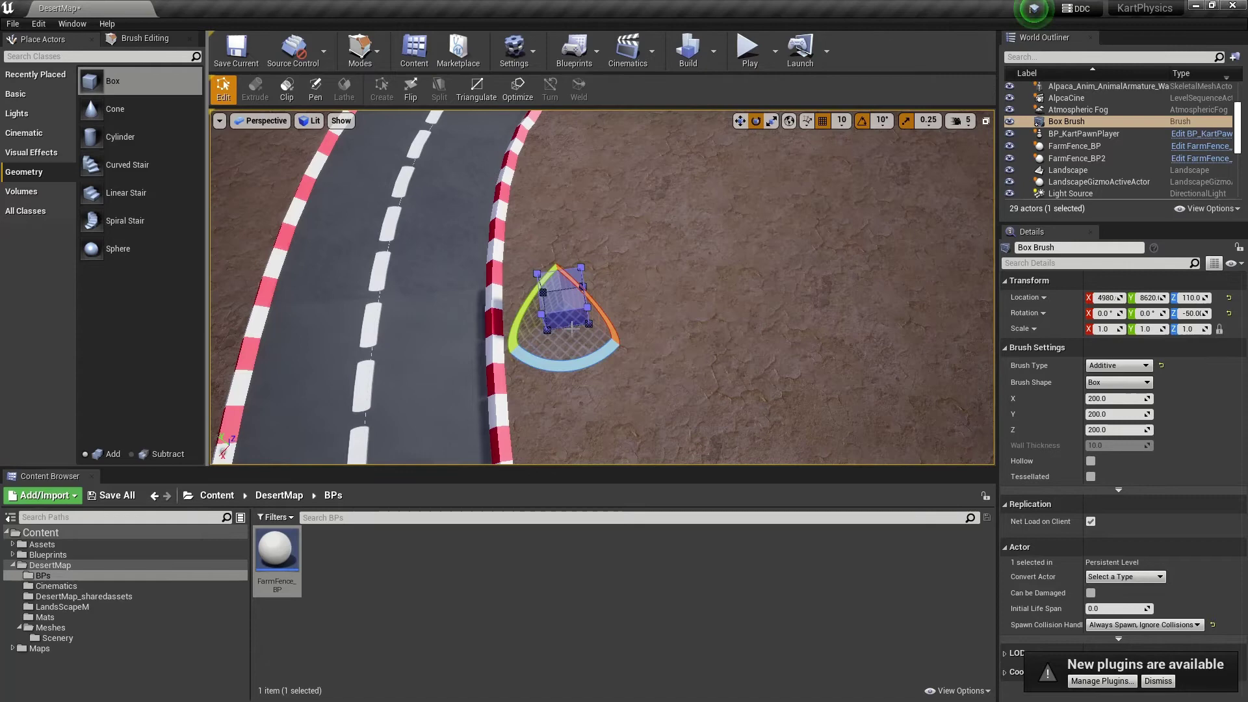
- Extrude the box brush's top face upward into a tall pillar, using the local coordinate system
{"action": "left_click", "coordinate": [566, 303]}
{"action": "right_click_drag", "start_coordinate": [566, 303], "coordinate": [557, 297]}
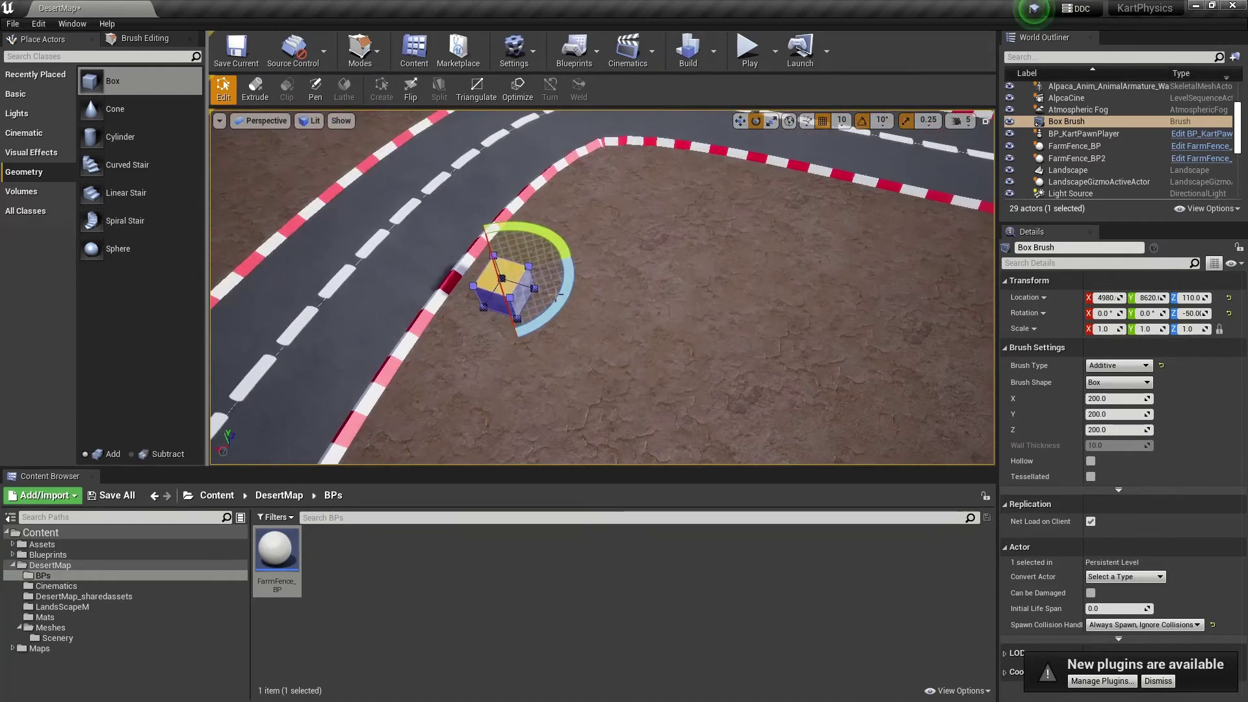
{"action": "key", "text": "w"}
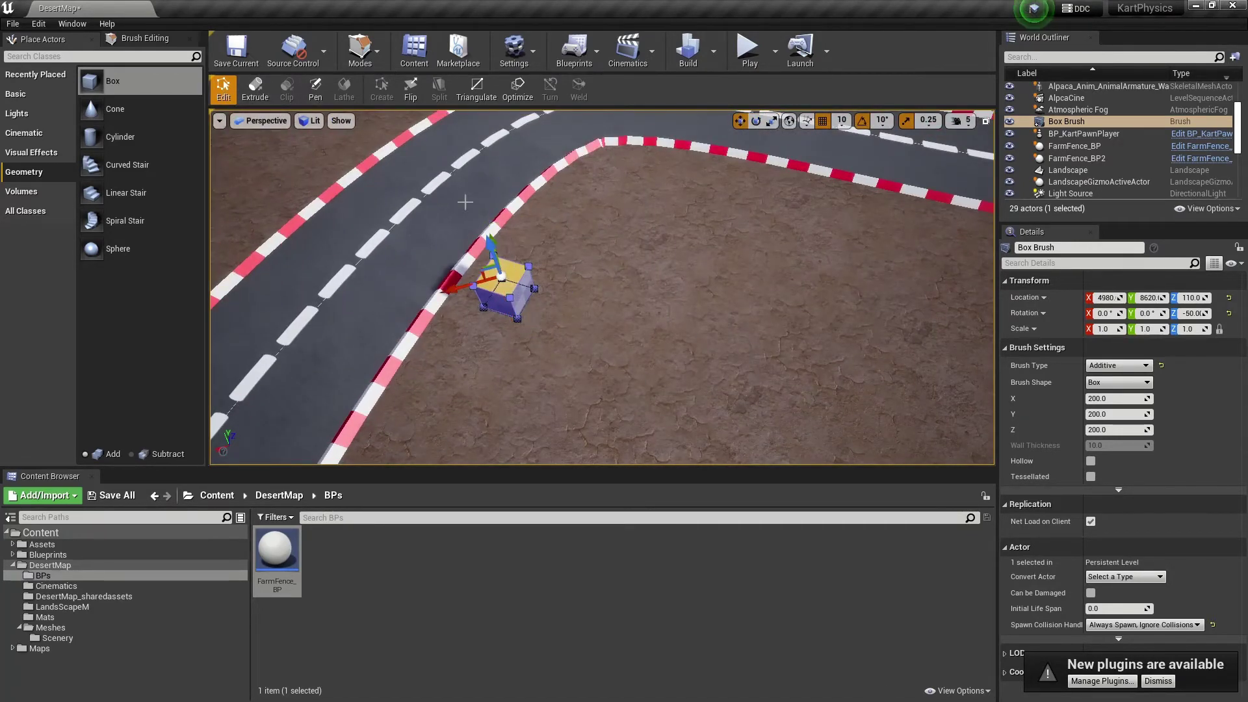
{"action": "left_click", "coordinate": [254, 90]}
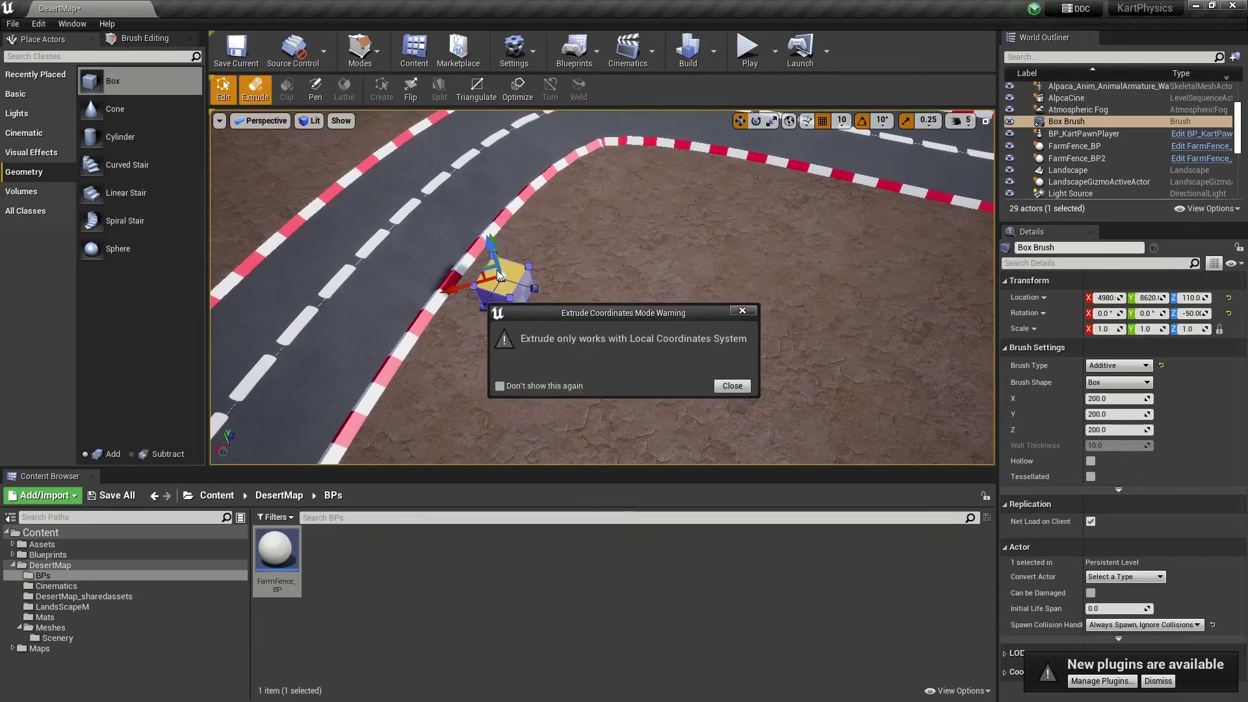
{"action": "left_click", "coordinate": [731, 386]}
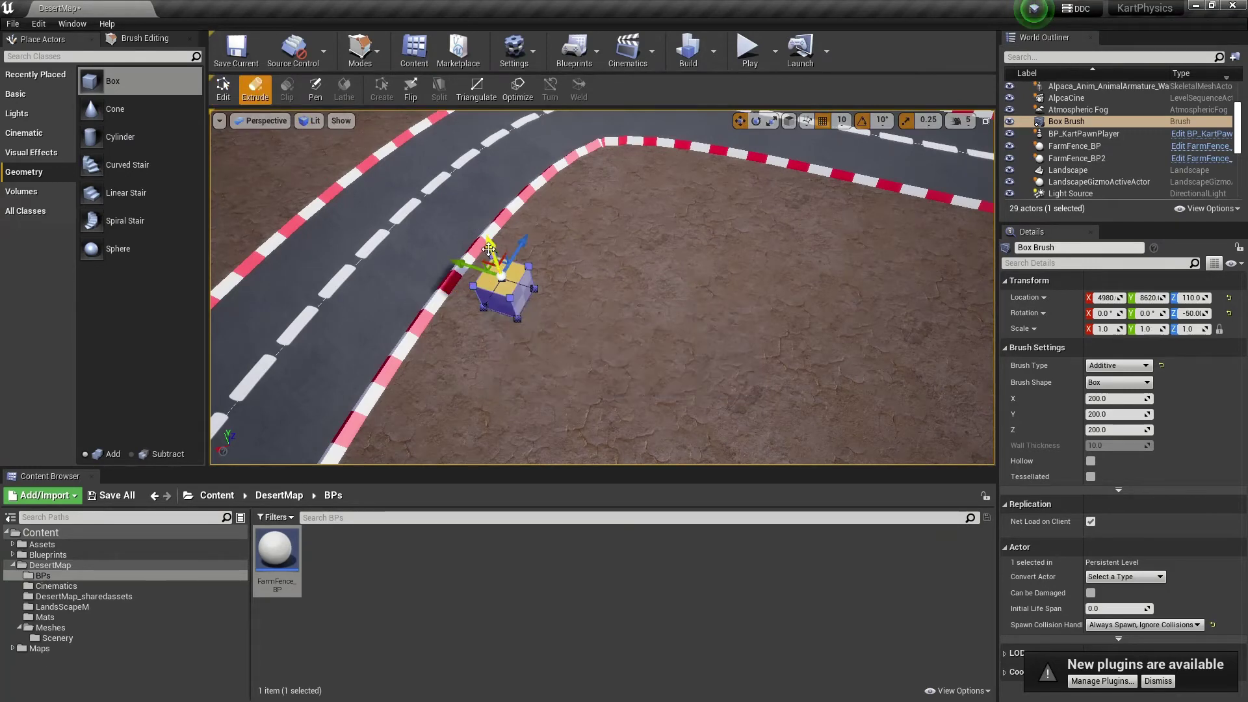
{"action": "left_click_drag", "start_coordinate": [489, 249], "coordinate": [437, 104]}
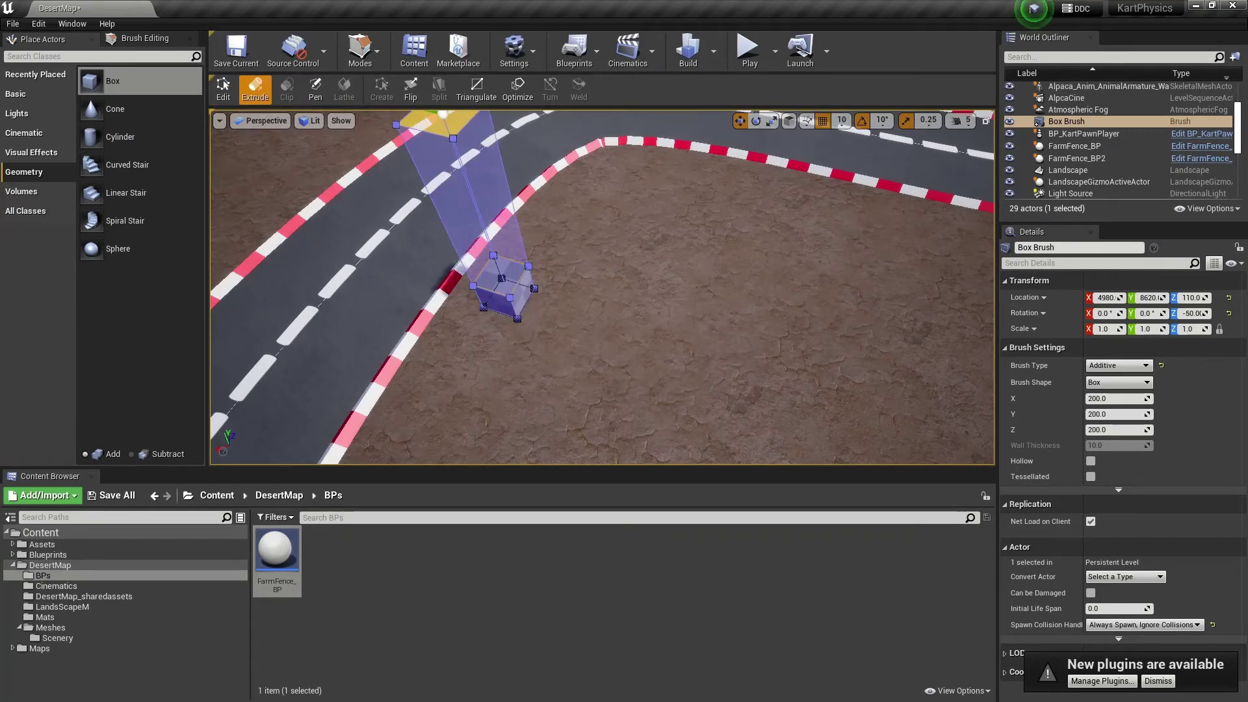
- Extrude the side face at the pillar's base outward along the track's inner curb to form a low wall segment
{"action": "right_click_drag", "start_coordinate": [442, 130], "coordinate": [546, 124]}
{"action": "mouse_move", "coordinate": [517, 239]}
{"action": "right_mouse_down"}
{"action": "mouse_move", "coordinate": [566, 239]}
{"action": "mouse_move", "coordinate": [624, 306]}
{"action": "mouse_move", "coordinate": [517, 239]}
{"action": "mouse_move", "coordinate": [559, 267]}
{"action": "mouse_move", "coordinate": [523, 276]}
{"action": "right_mouse_up"}
{"action": "left_click", "coordinate": [516, 273]}
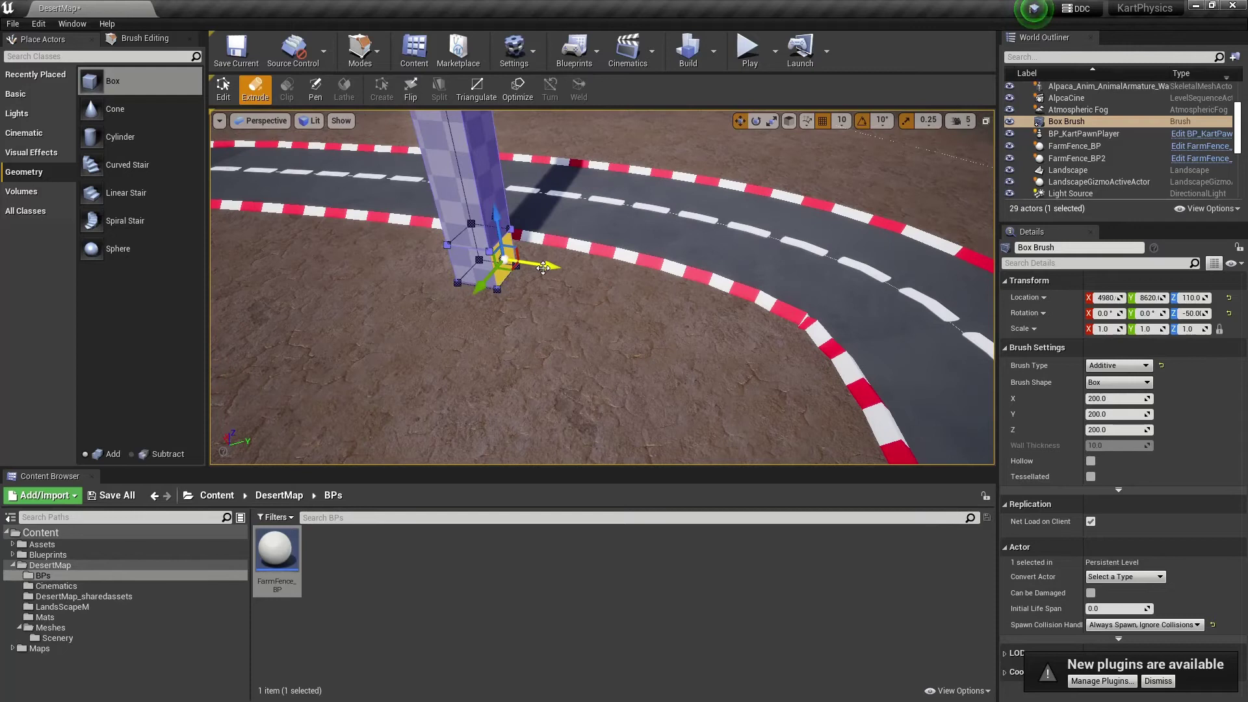
{"action": "left_click_drag", "start_coordinate": [543, 267], "coordinate": [651, 295]}
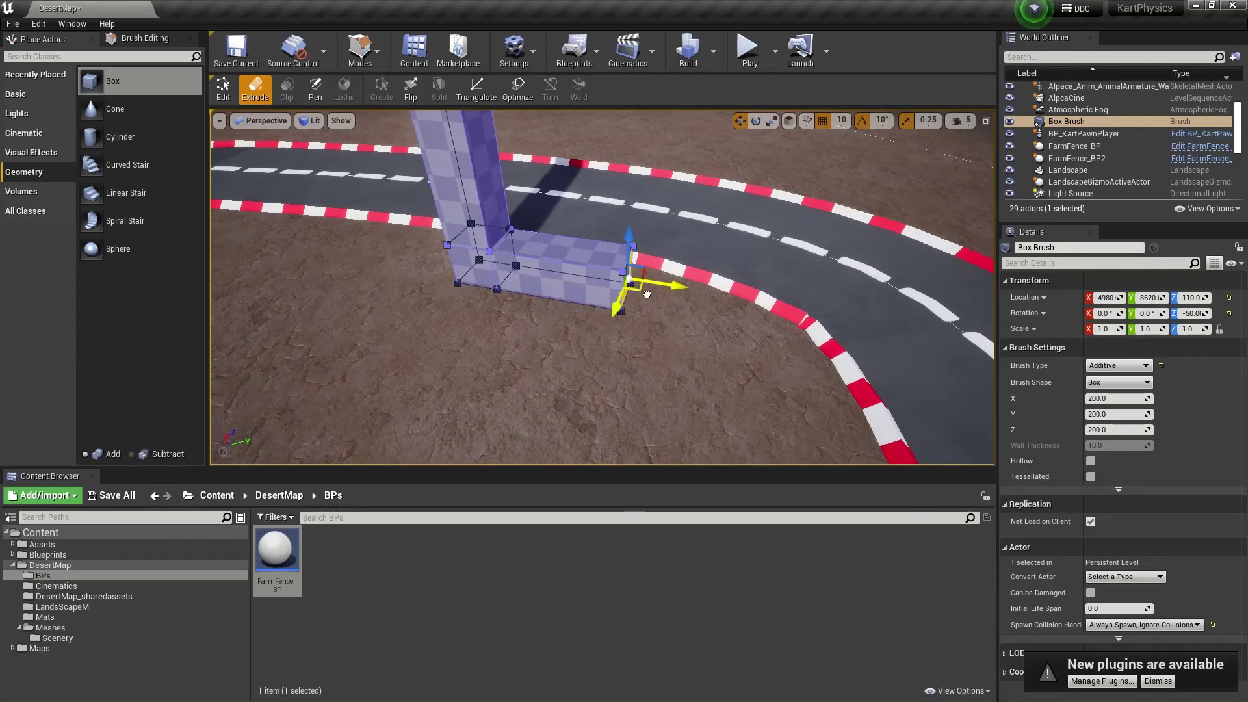
- Try to extrude a second wall segment from the base's end face, undo it and switch back to Edit brush mode
{"action": "right_click_drag", "start_coordinate": [649, 315], "coordinate": [573, 275]}
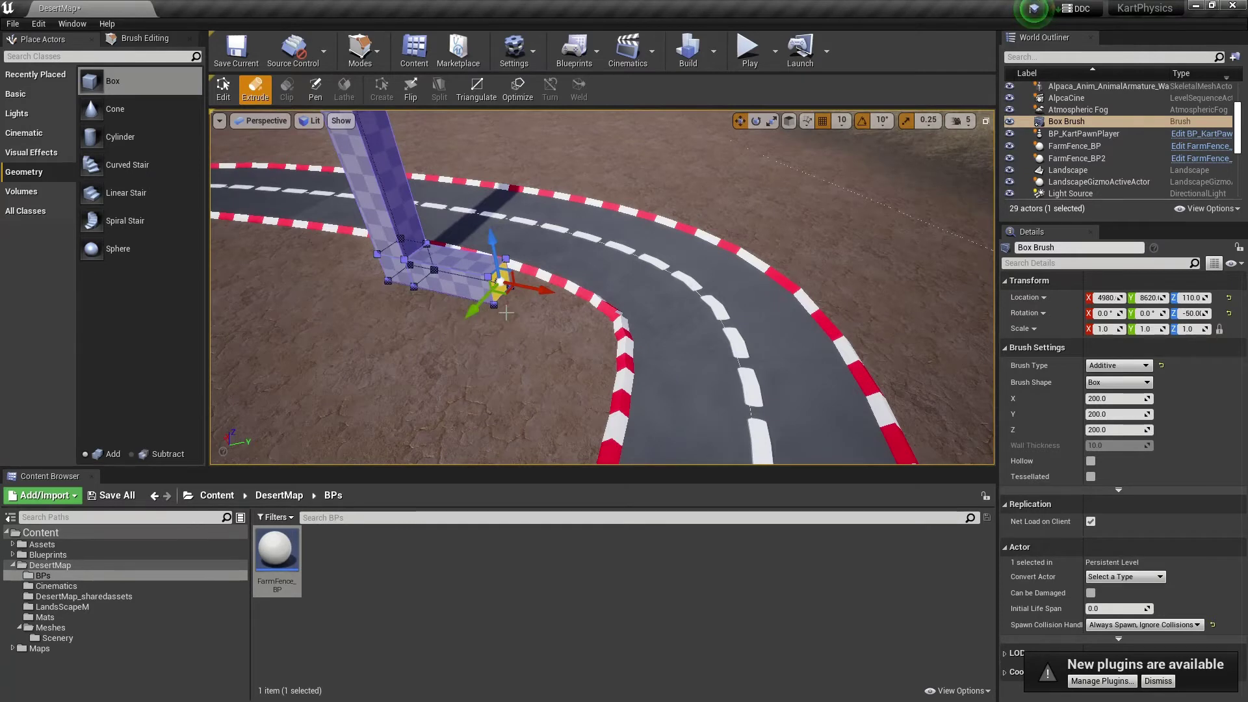
{"action": "left_click_drag", "start_coordinate": [554, 298], "coordinate": [598, 317]}
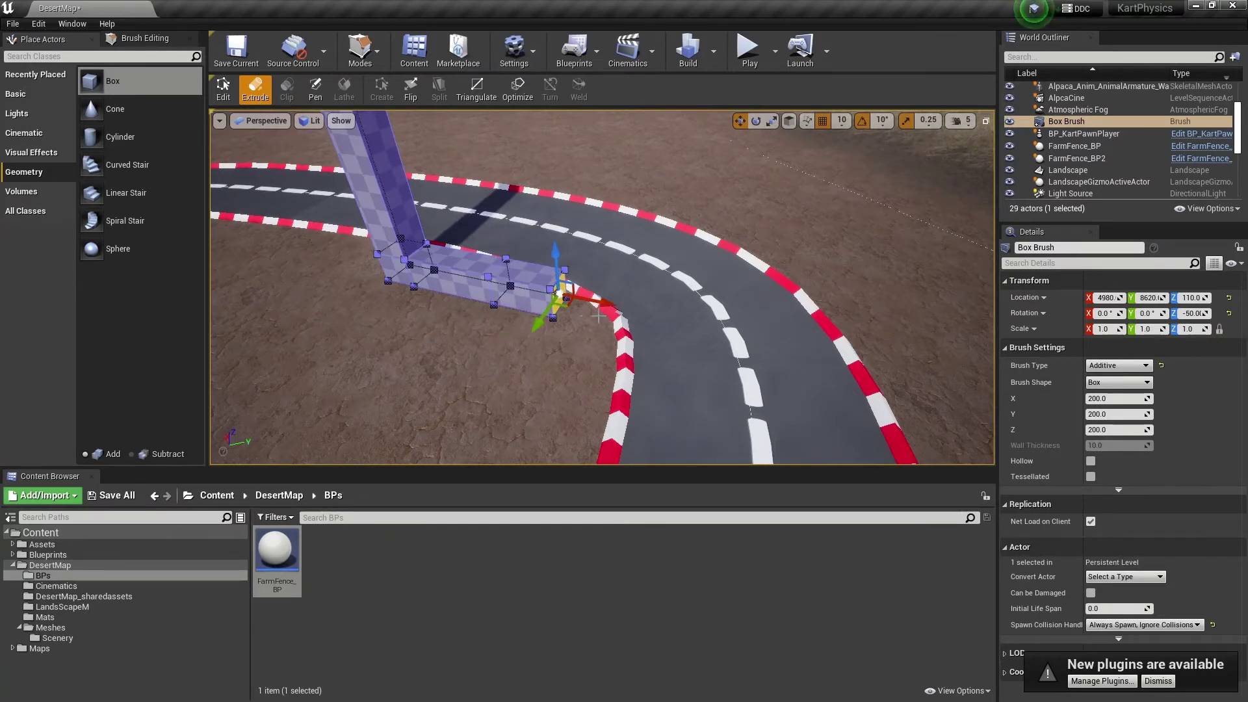
{"action": "left_click", "coordinate": [223, 86]}
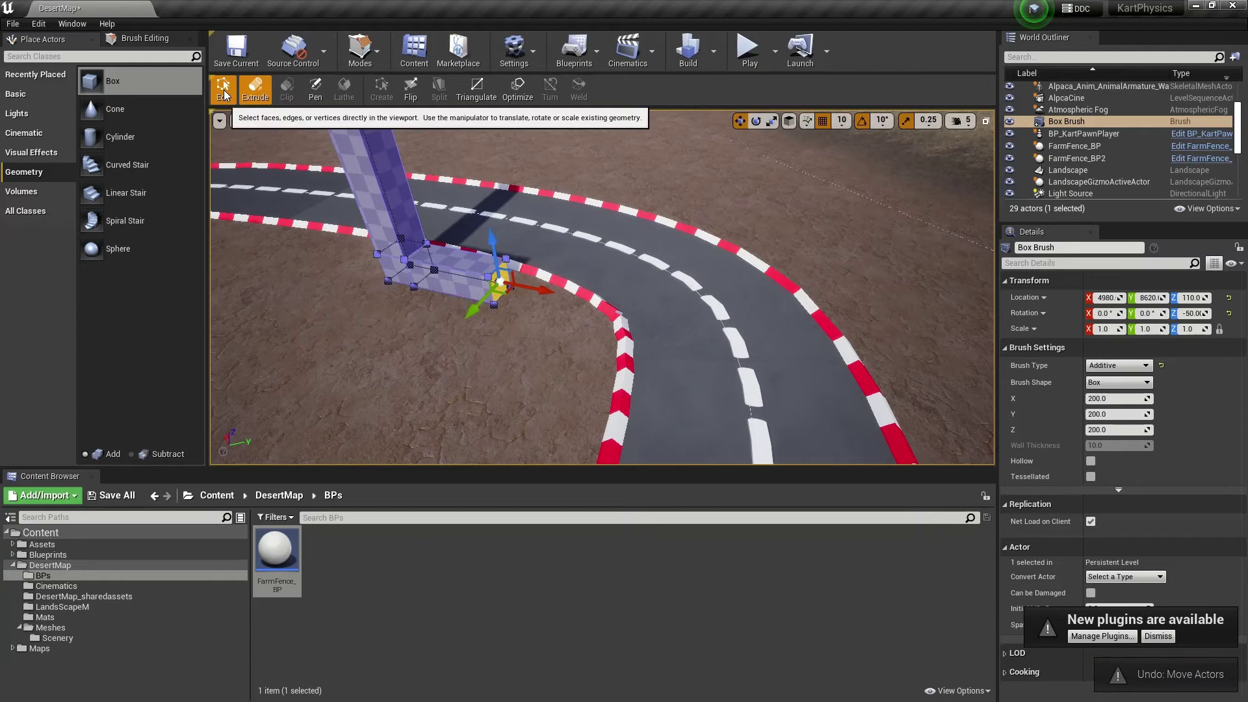
- Shorten the low wall segment toward the pillar and extrude its end face into a second segment along the inner curb
{"action": "key", "text": "ctrl+z"}
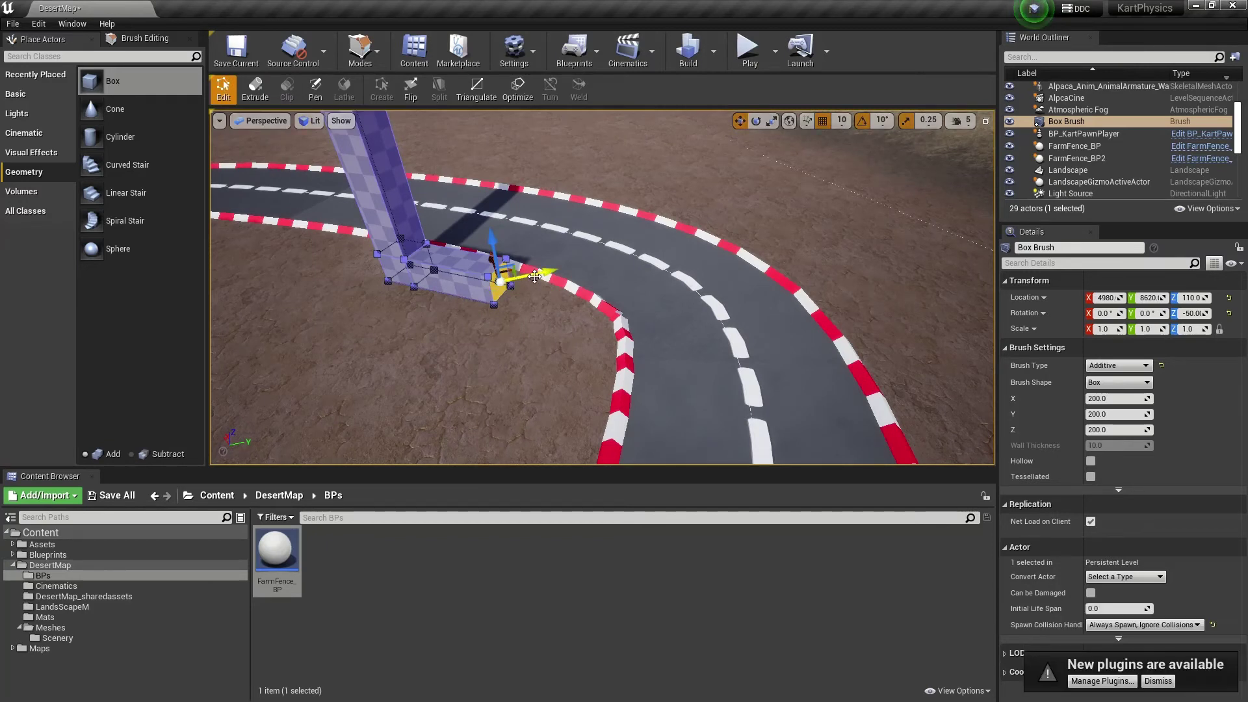
{"action": "left_click_drag", "start_coordinate": [534, 278], "coordinate": [499, 303]}
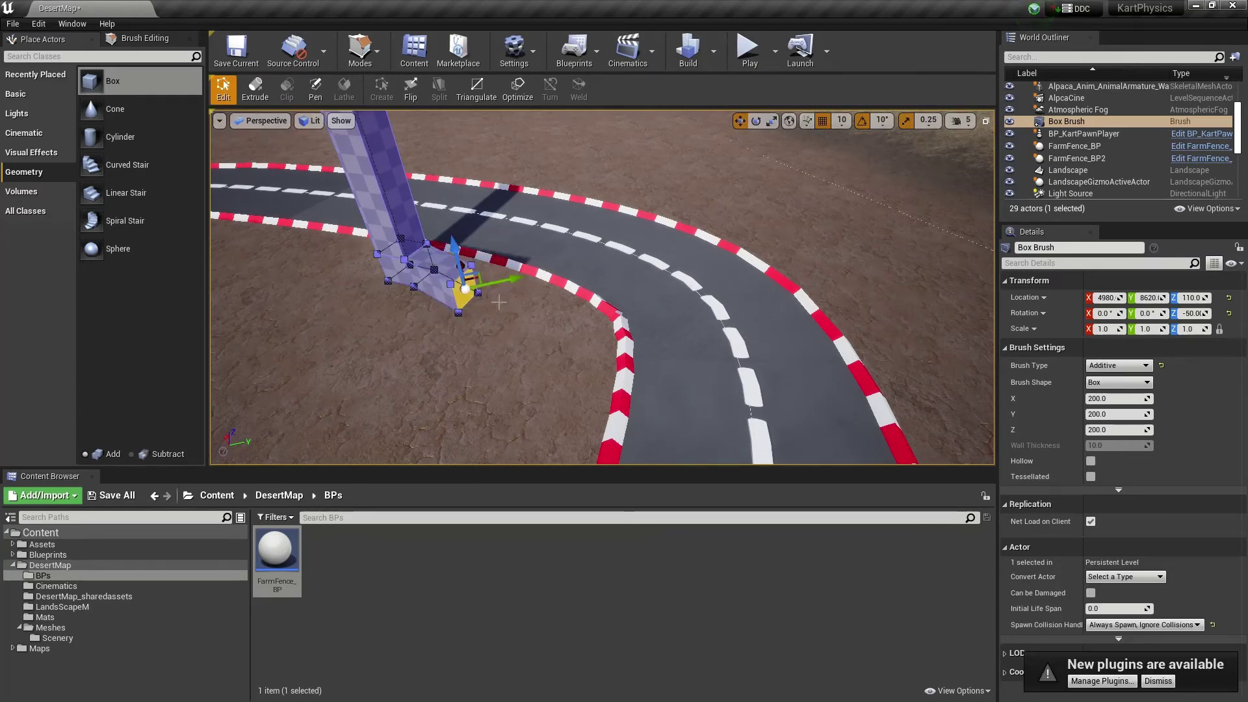
{"action": "left_click", "coordinate": [254, 90]}
{"action": "left_click", "coordinate": [567, 385]}
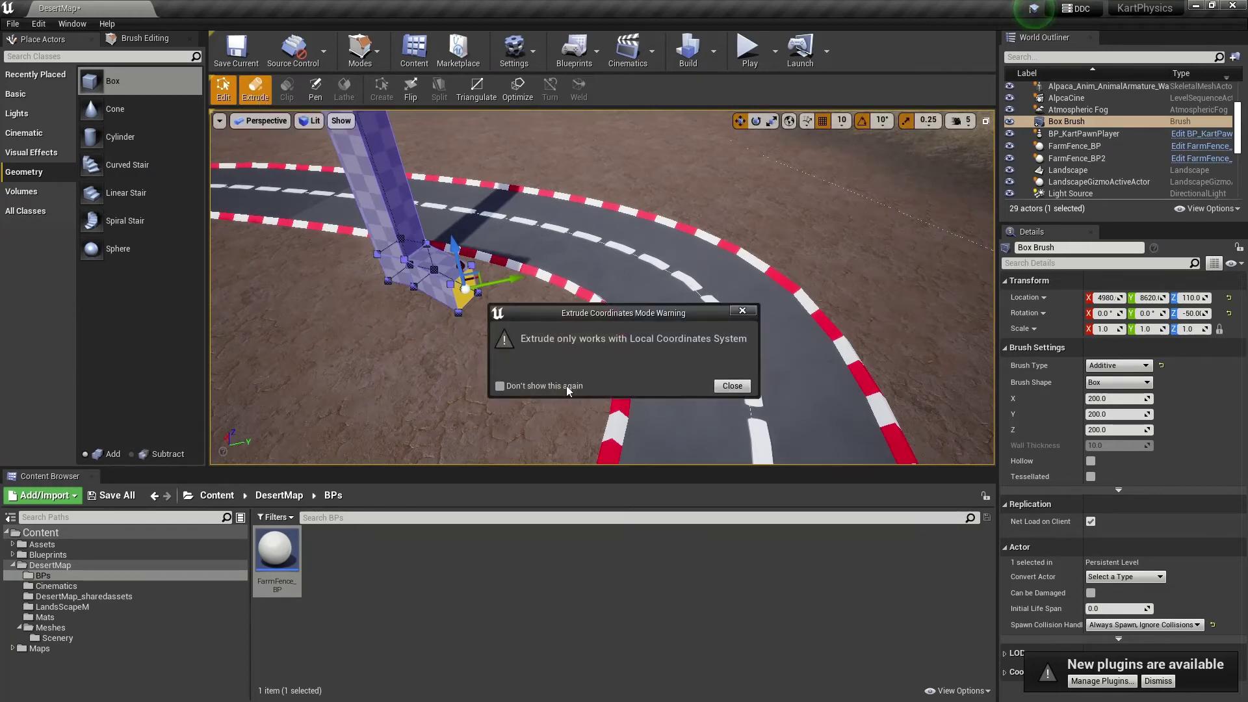
{"action": "left_click", "coordinate": [717, 390]}
{"action": "mouse_move", "coordinate": [716, 391]}
{"action": "right_mouse_down"}
{"action": "mouse_move", "coordinate": [767, 364]}
{"action": "mouse_move", "coordinate": [810, 381]}
{"action": "right_mouse_up"}
{"action": "left_click_drag", "start_coordinate": [451, 289], "coordinate": [559, 303]}
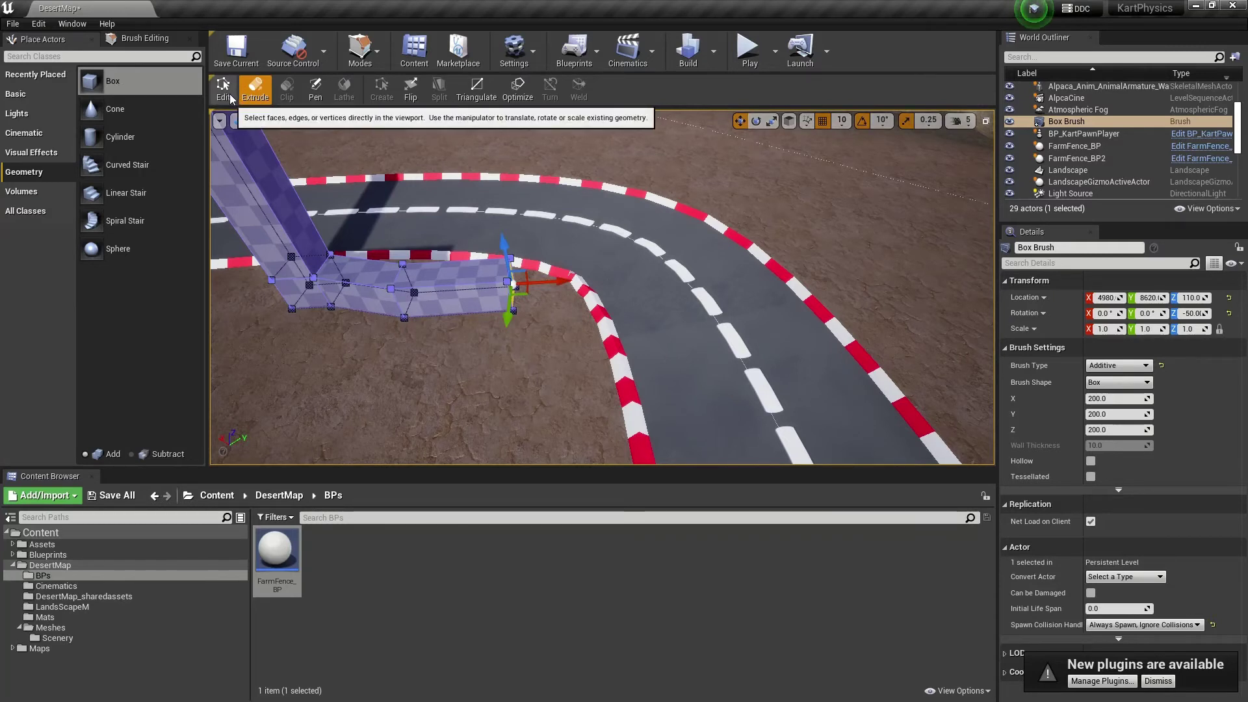
- Move the second wall segment's end face inward from the curb and extrude it into a short corner block toward the track
{"action": "left_click", "coordinate": [223, 86]}
{"action": "mouse_move", "coordinate": [544, 267]}
{"action": "left_mouse_down"}
{"action": "mouse_move", "coordinate": [484, 319]}
{"action": "mouse_move", "coordinate": [524, 346]}
{"action": "left_mouse_up"}
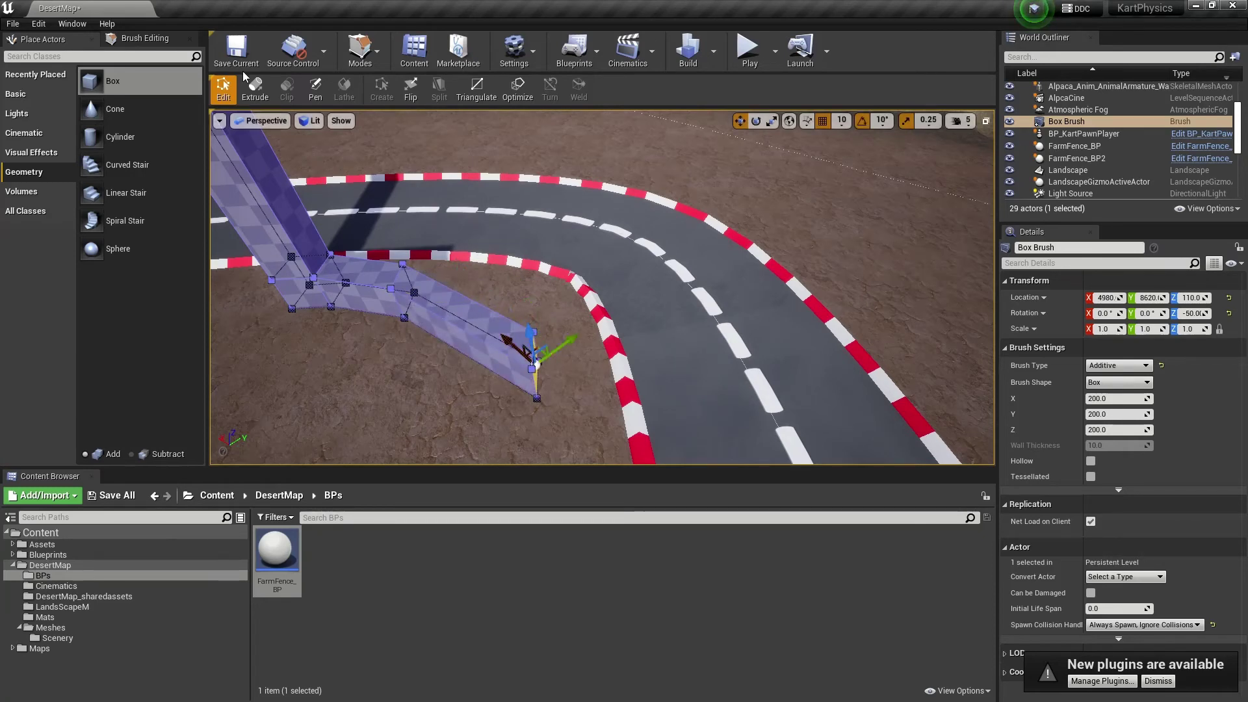
{"action": "left_click", "coordinate": [255, 87]}
{"action": "left_click_drag", "start_coordinate": [569, 366], "coordinate": [620, 360]}
- Extrude the corner block's side face along the inner curb to form another low wall segment
{"action": "left_click", "coordinate": [568, 387]}
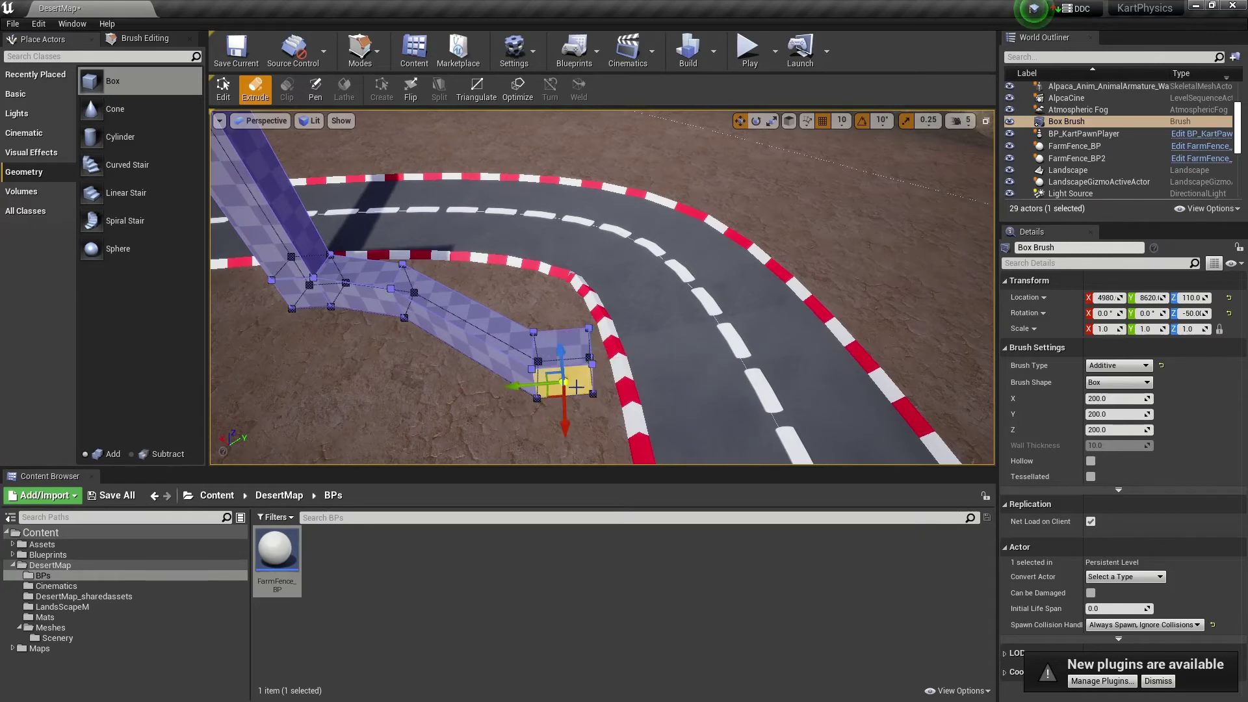
{"action": "left_click_drag", "start_coordinate": [565, 416], "coordinate": [564, 453]}
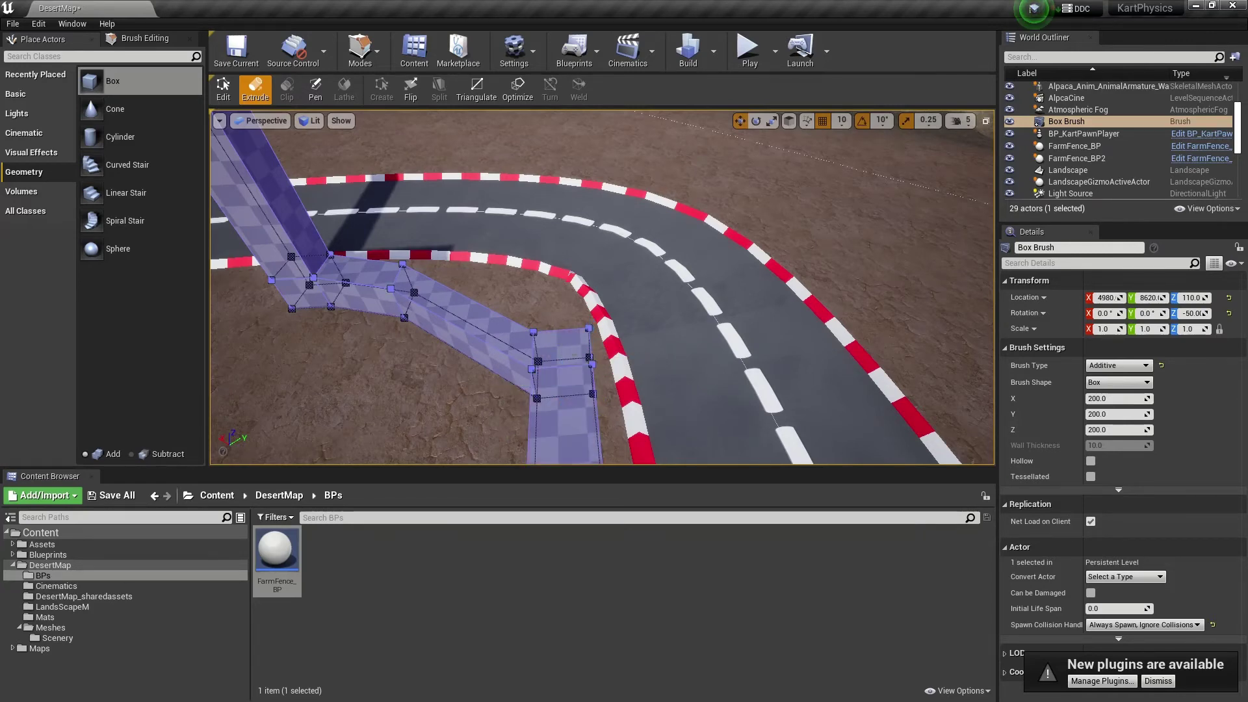
{"action": "right_click_drag", "start_coordinate": [602, 287], "coordinate": [656, 283]}
{"action": "scroll", "coordinate": [602, 288], "scroll_direction": "up", "scroll_amount": 1}
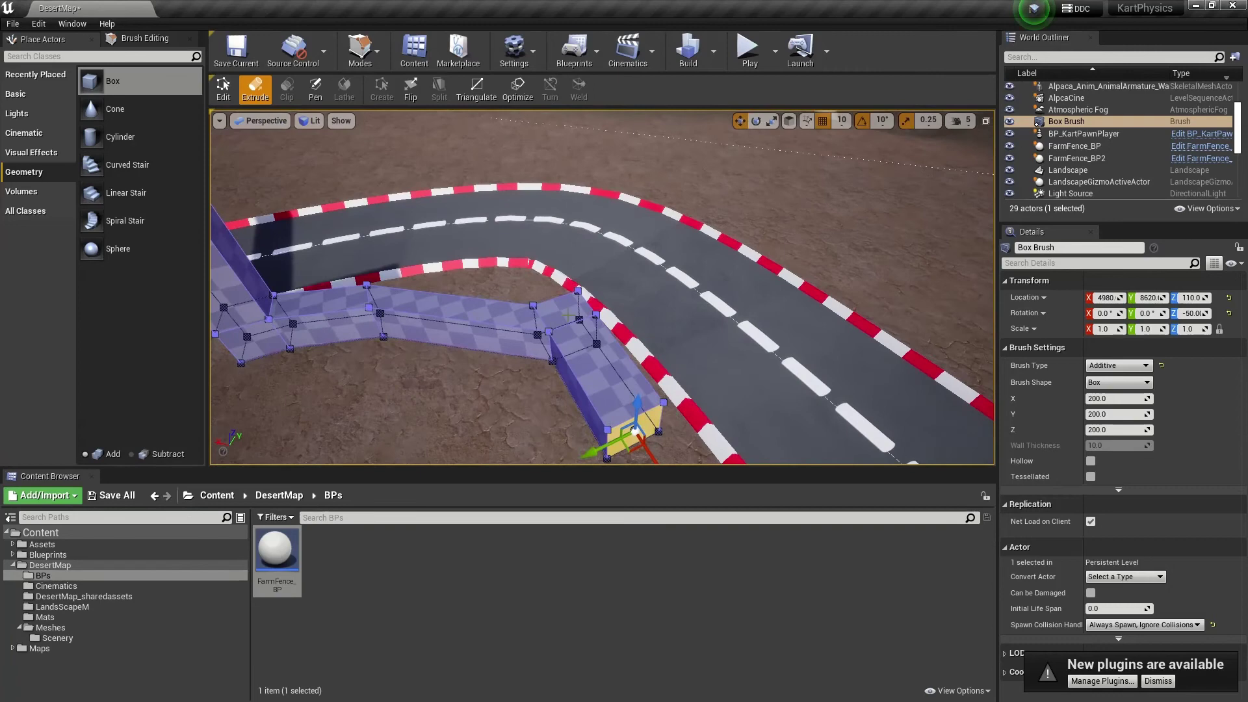
- Select the top face of the corner block and extrude it upward into a second pillar
{"action": "left_click", "coordinate": [572, 308]}
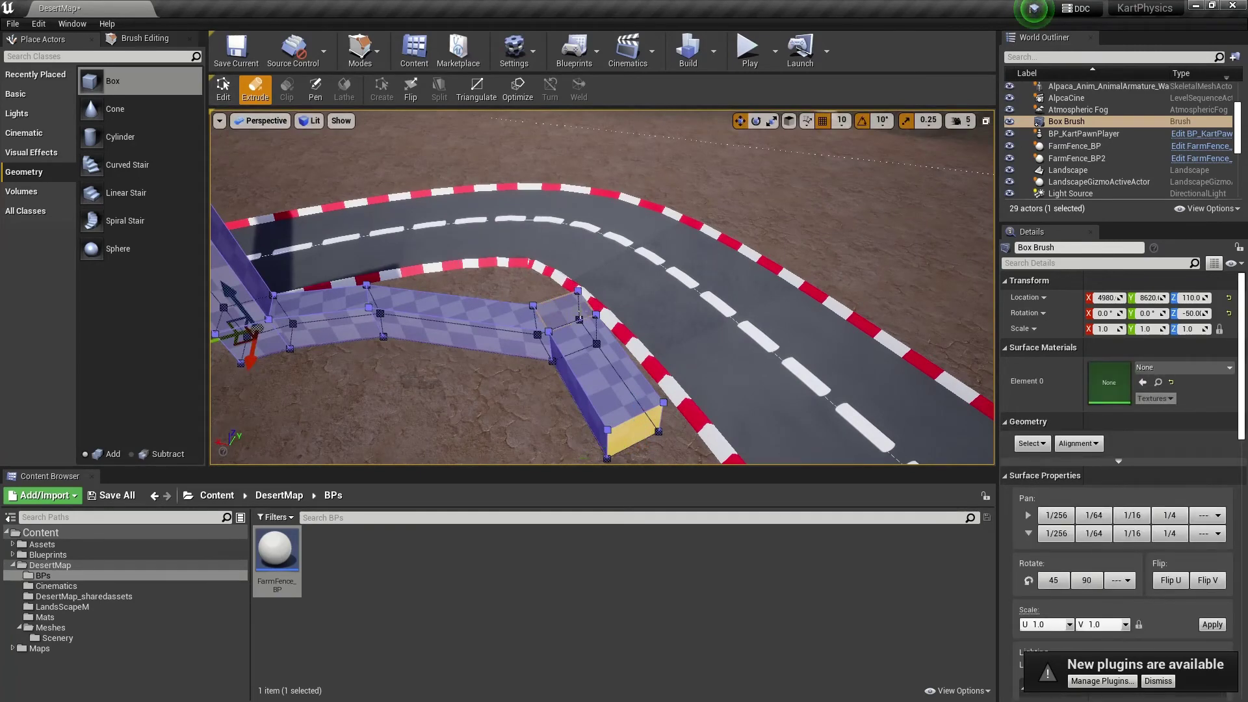
{"action": "right_click_drag", "start_coordinate": [558, 299], "coordinate": [676, 295]}
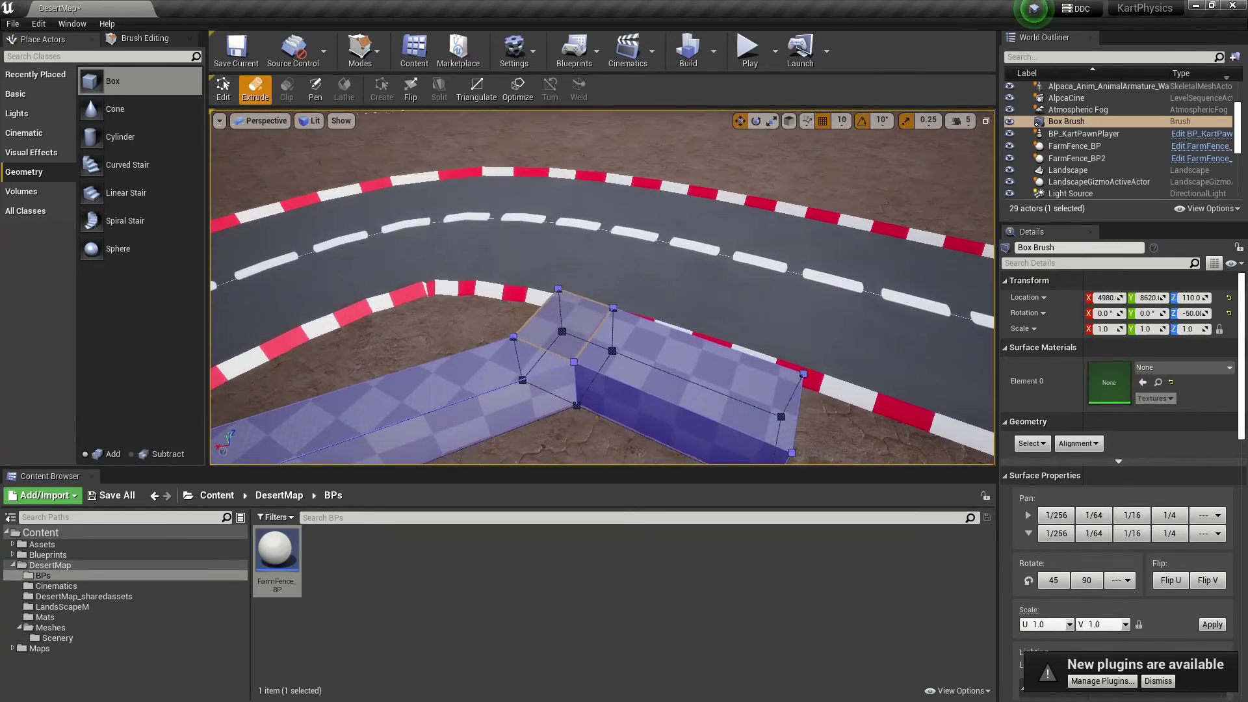
{"action": "left_click", "coordinate": [531, 368]}
{"action": "mouse_move", "coordinate": [532, 368]}
{"action": "right_mouse_down"}
{"action": "mouse_move", "coordinate": [640, 373]}
{"action": "mouse_move", "coordinate": [572, 354]}
{"action": "mouse_move", "coordinate": [626, 406]}
{"action": "right_mouse_up"}
{"action": "left_click", "coordinate": [662, 232]}
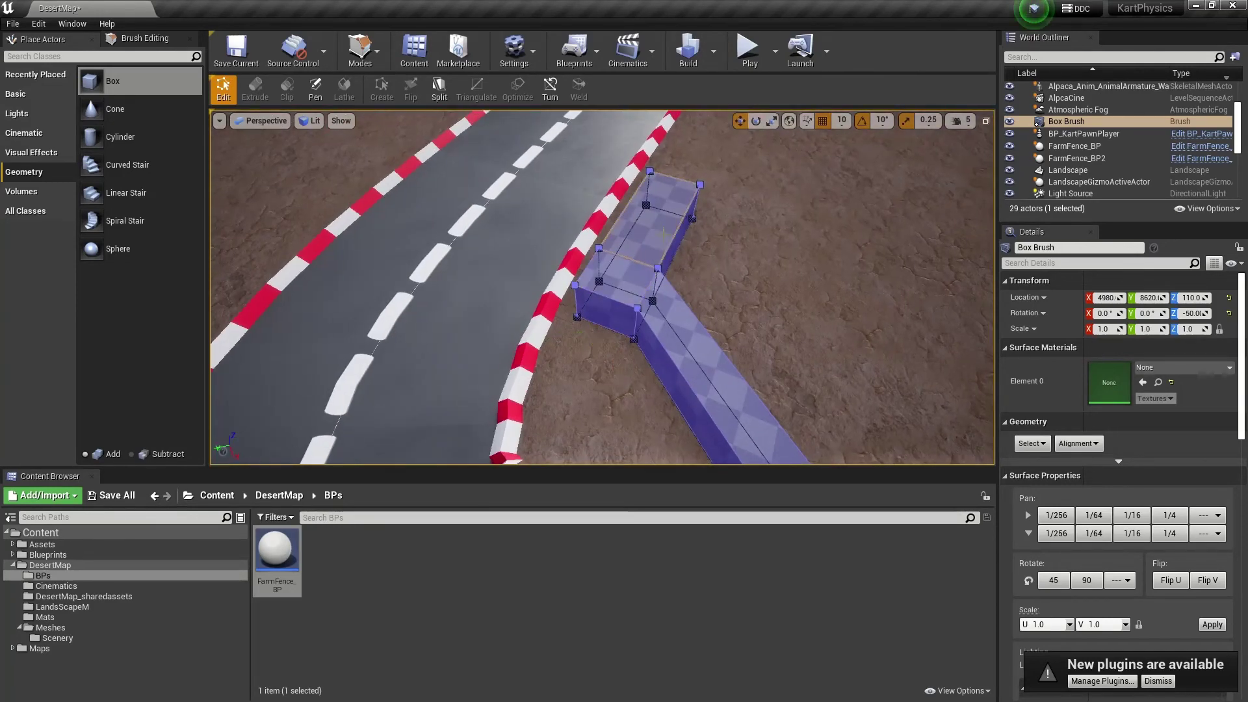
{"action": "left_click", "coordinate": [612, 267]}
{"action": "right_click_drag", "start_coordinate": [595, 250], "coordinate": [494, 221]}
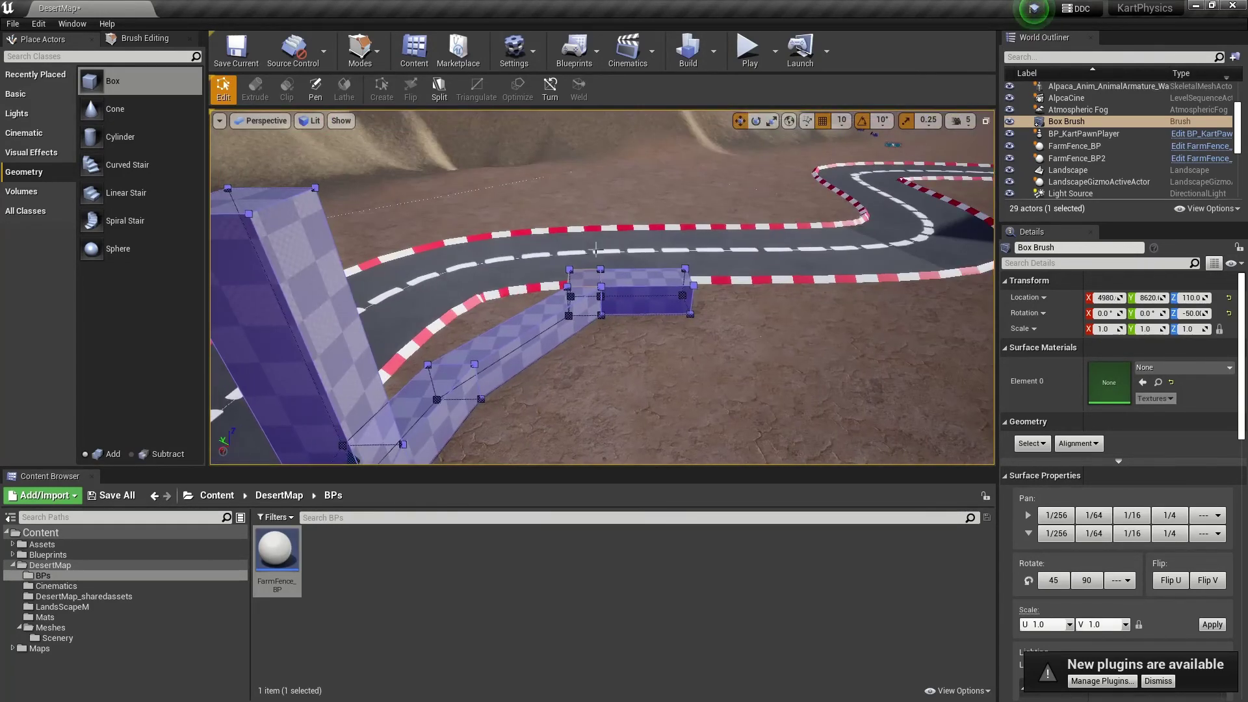
{"action": "mouse_move", "coordinate": [595, 250]}
{"action": "right_mouse_down"}
{"action": "mouse_move", "coordinate": [593, 229]}
{"action": "mouse_move", "coordinate": [576, 305]}
{"action": "mouse_move", "coordinate": [591, 312]}
{"action": "mouse_move", "coordinate": [575, 252]}
{"action": "mouse_move", "coordinate": [552, 269]}
{"action": "mouse_move", "coordinate": [572, 293]}
{"action": "mouse_move", "coordinate": [614, 247]}
{"action": "right_mouse_up"}
{"action": "left_click", "coordinate": [553, 282]}
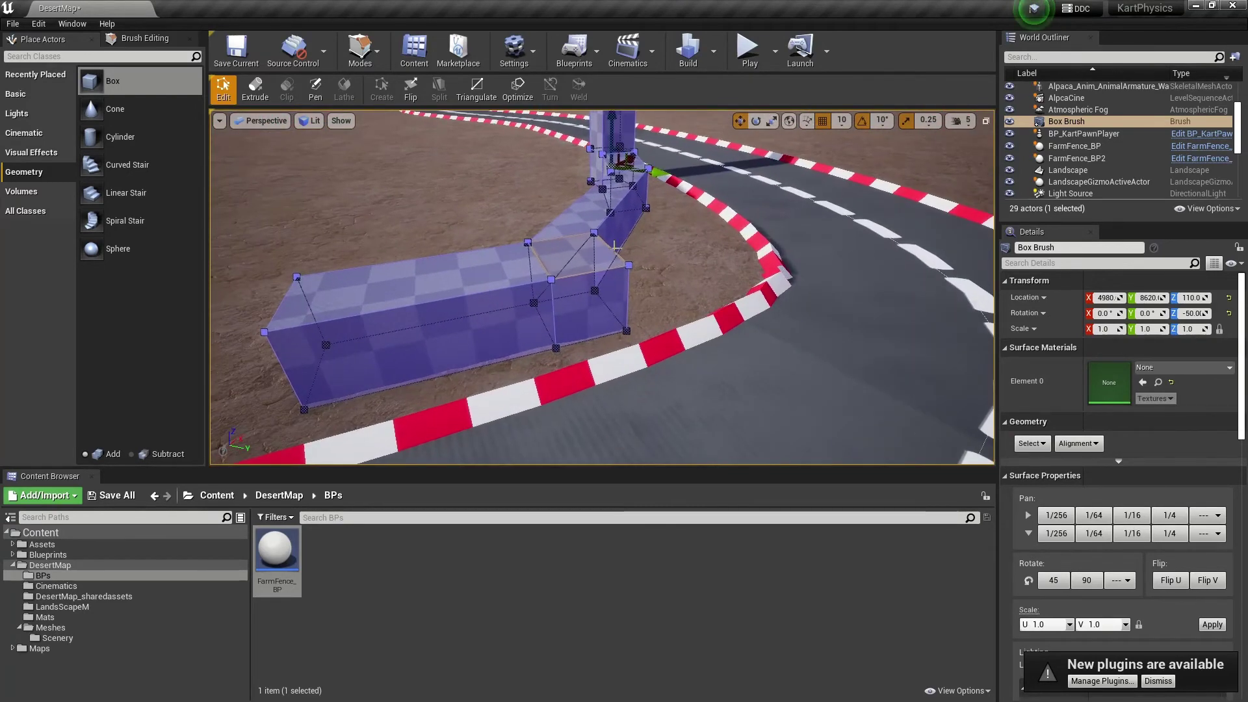
{"action": "left_click", "coordinate": [607, 299]}
{"action": "left_click", "coordinate": [574, 261]}
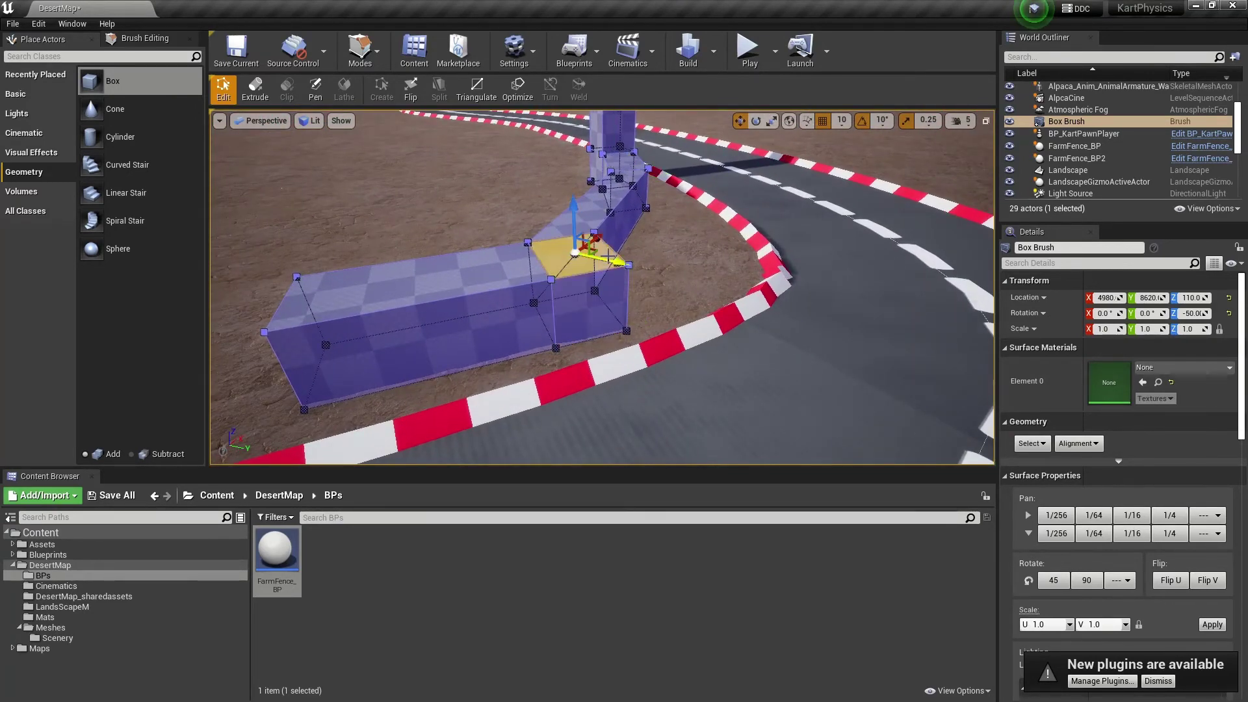
{"action": "left_click", "coordinate": [254, 87]}
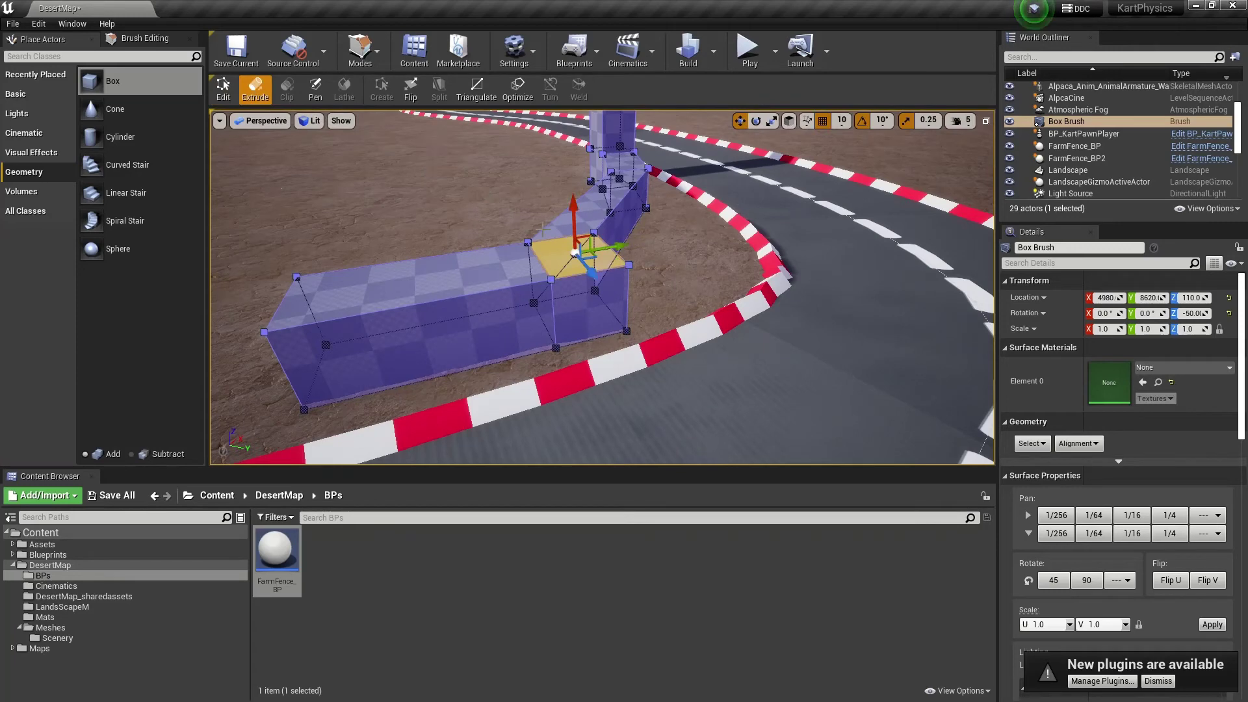
{"action": "left_click_drag", "start_coordinate": [573, 211], "coordinate": [569, 114]}
- Examine the second pillar's top in the four-view orthographic layout and return to the single perspective view
{"action": "right_click_drag", "start_coordinate": [570, 195], "coordinate": [569, 130]}
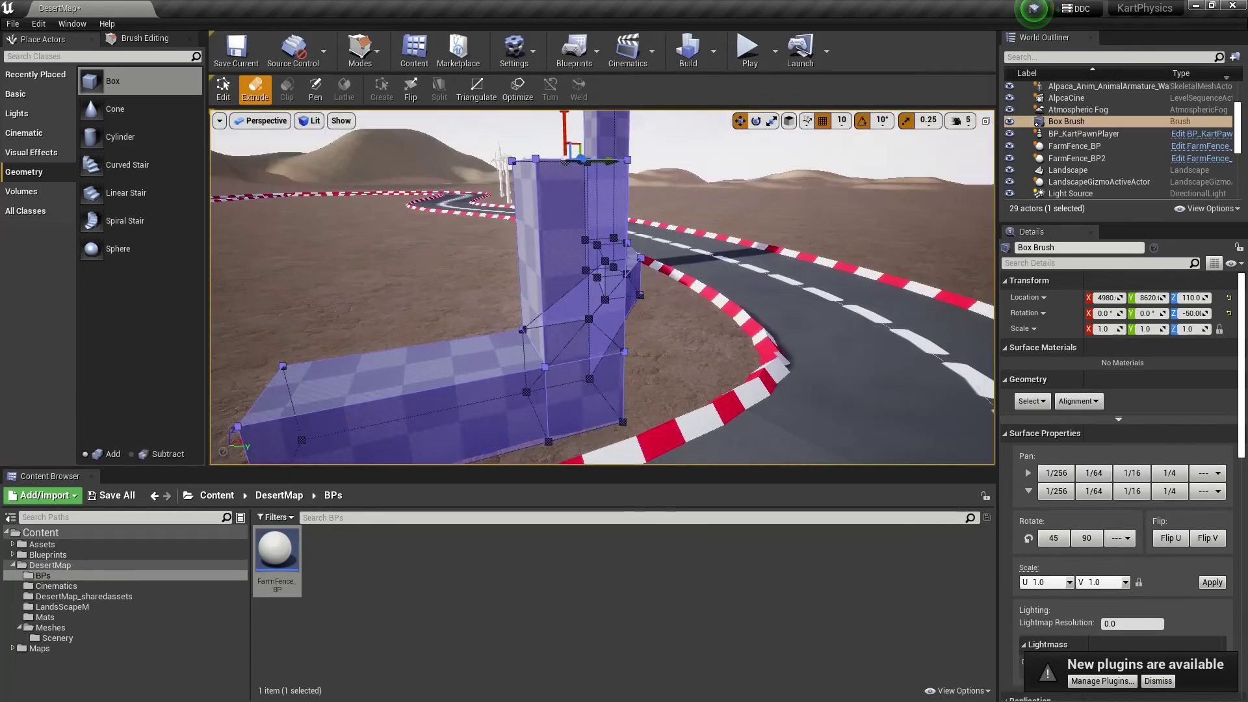
{"action": "right_click_drag", "start_coordinate": [754, 229], "coordinate": [755, 165]}
{"action": "key", "text": "w"}
{"action": "left_click", "coordinate": [986, 120]}
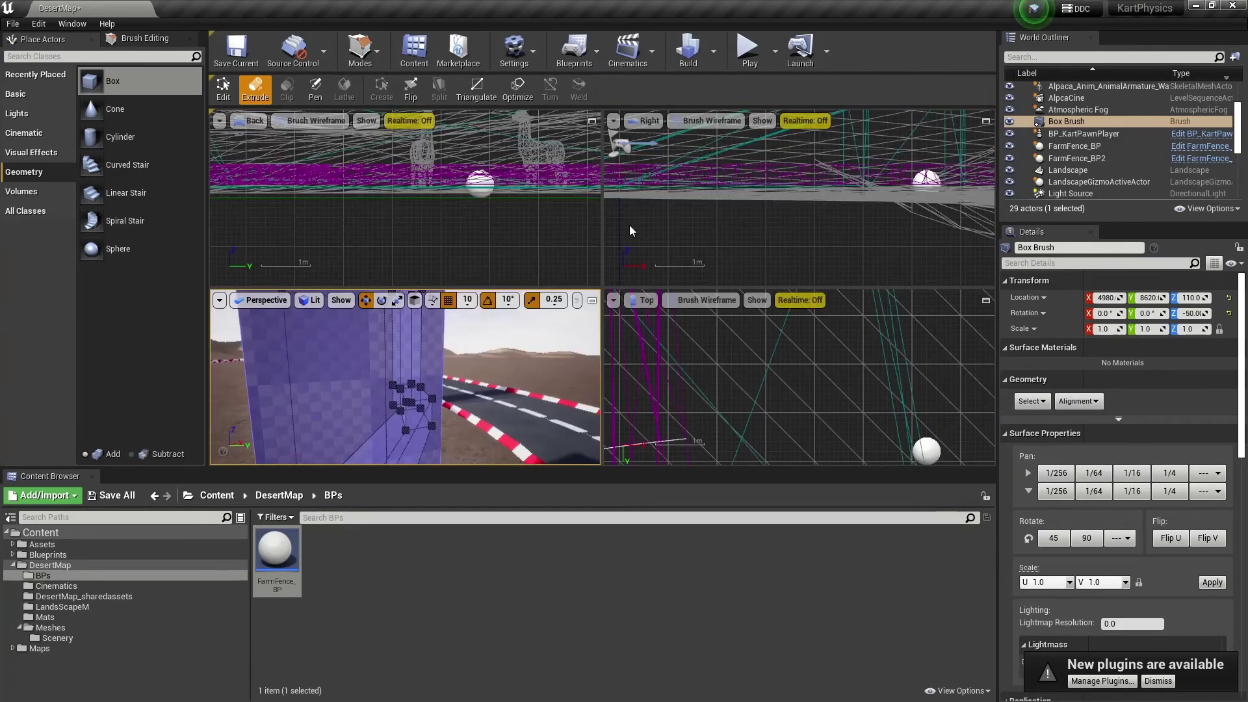
{"action": "scroll", "coordinate": [810, 199], "scroll_direction": "down", "scroll_amount": 4}
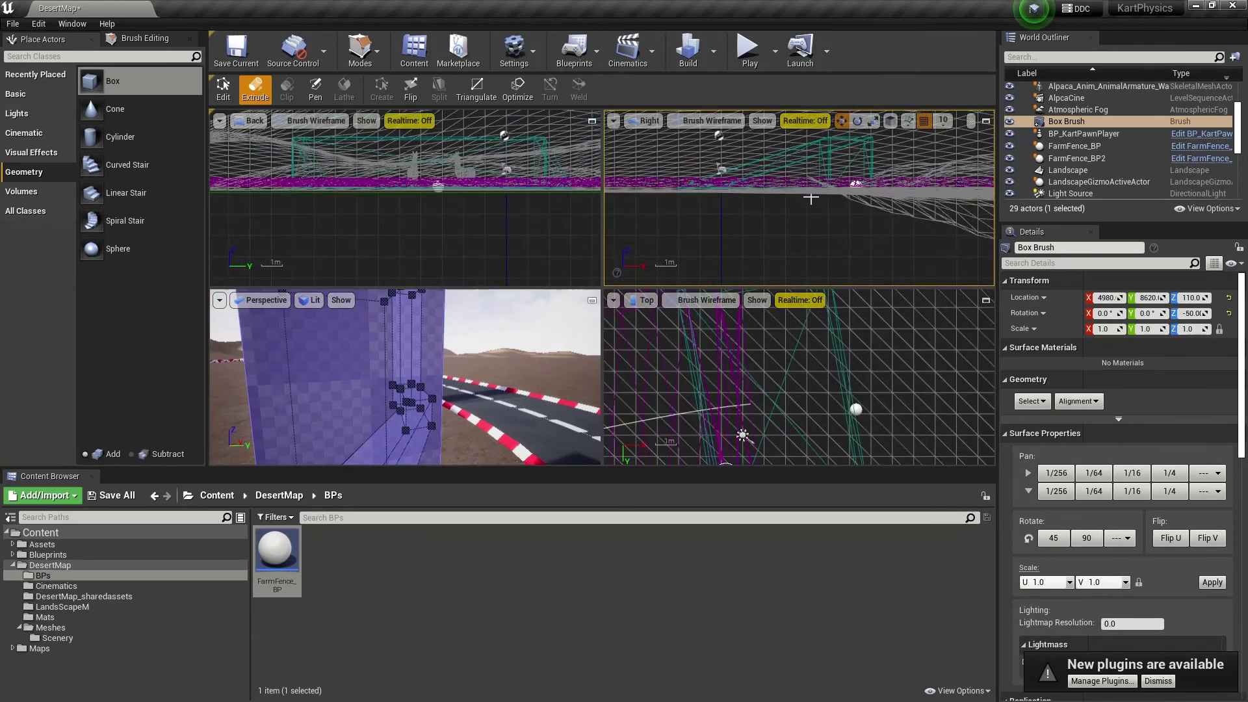
{"action": "key", "text": "f"}
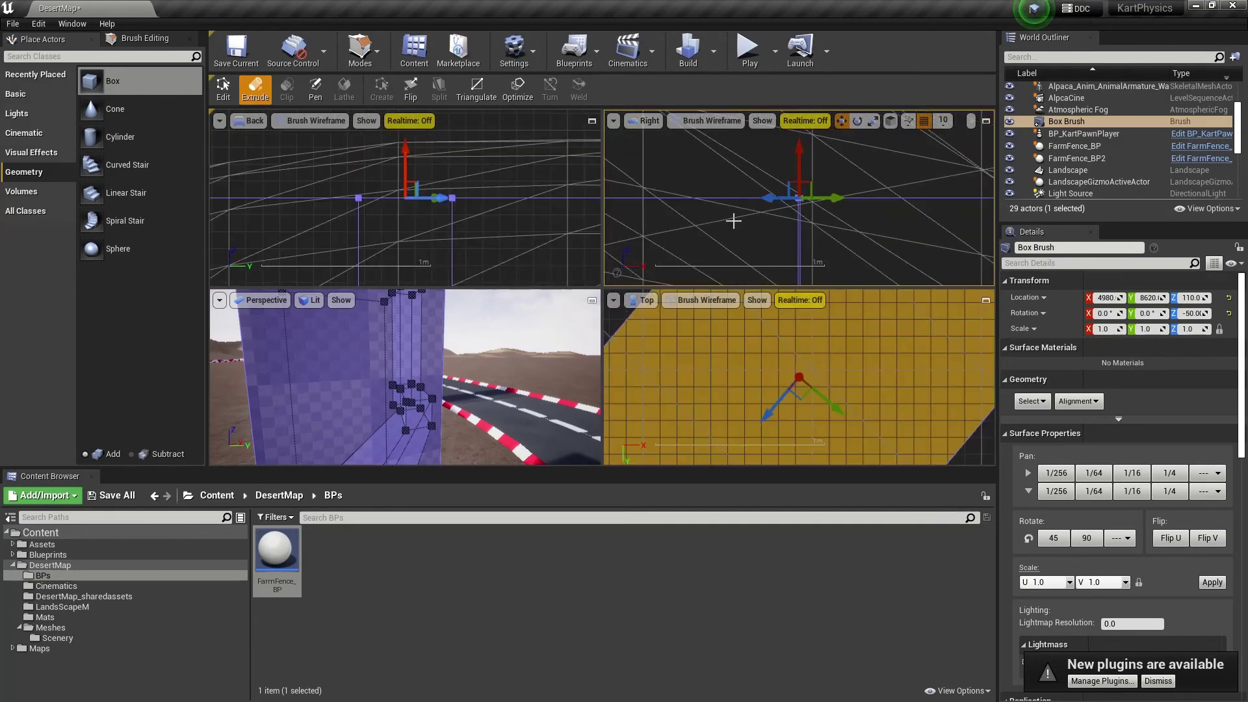
{"action": "scroll", "coordinate": [824, 226], "scroll_direction": "down", "scroll_amount": 5}
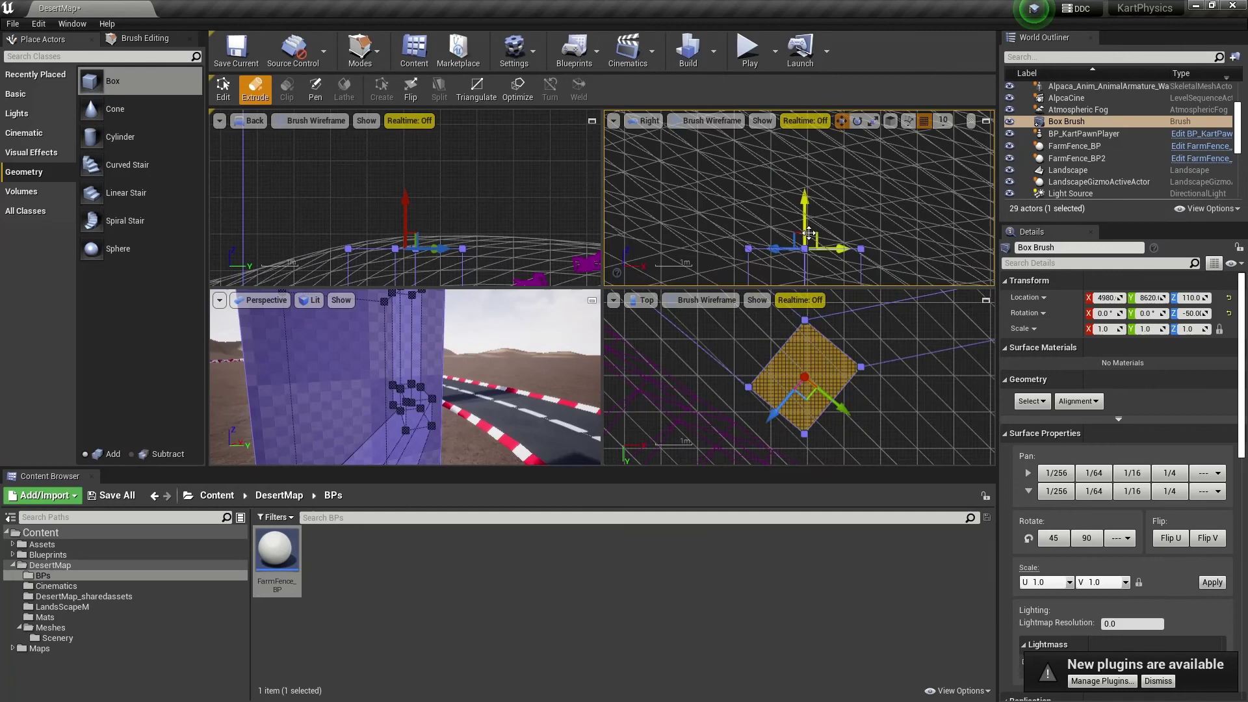
{"action": "scroll", "coordinate": [803, 235], "scroll_direction": "up", "scroll_amount": 2}
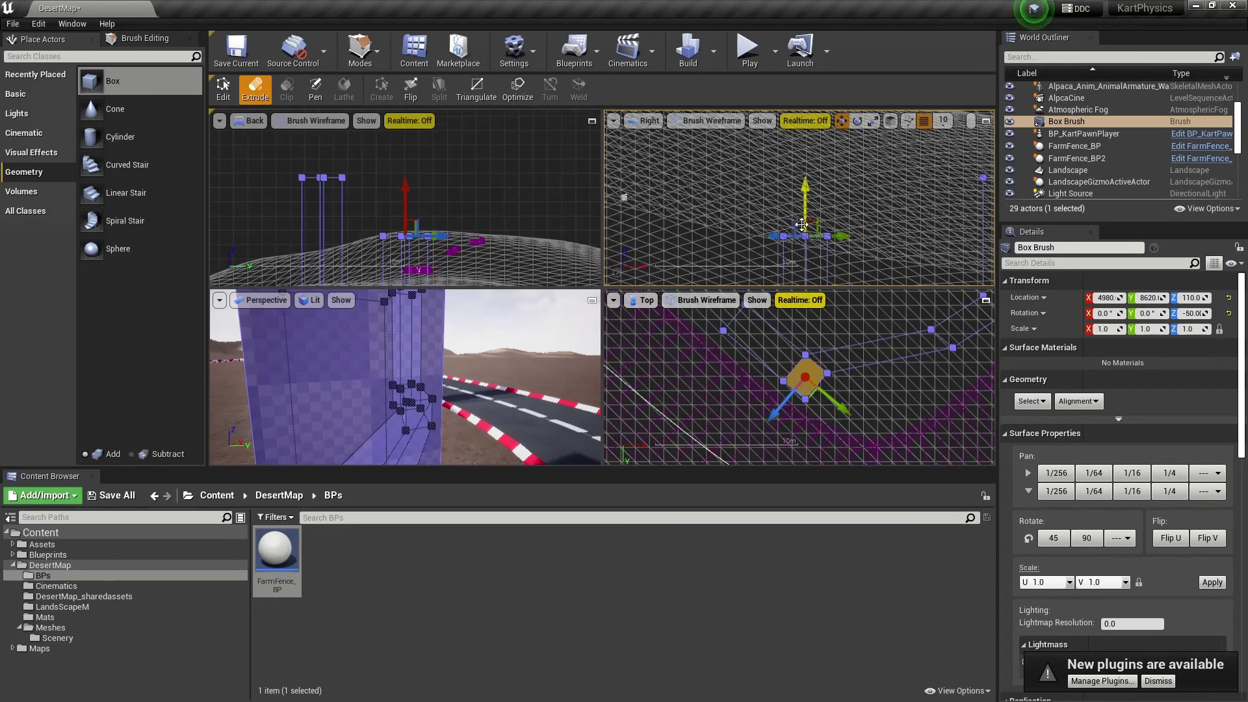
{"action": "left_click", "coordinate": [591, 300]}
- Extrude the second pillar's top face further upward to make the pillar taller
{"action": "right_click_drag", "start_coordinate": [496, 353], "coordinate": [447, 332]}
{"action": "key", "text": "s"}
{"action": "left_click_drag", "start_coordinate": [436, 262], "coordinate": [449, 198]}
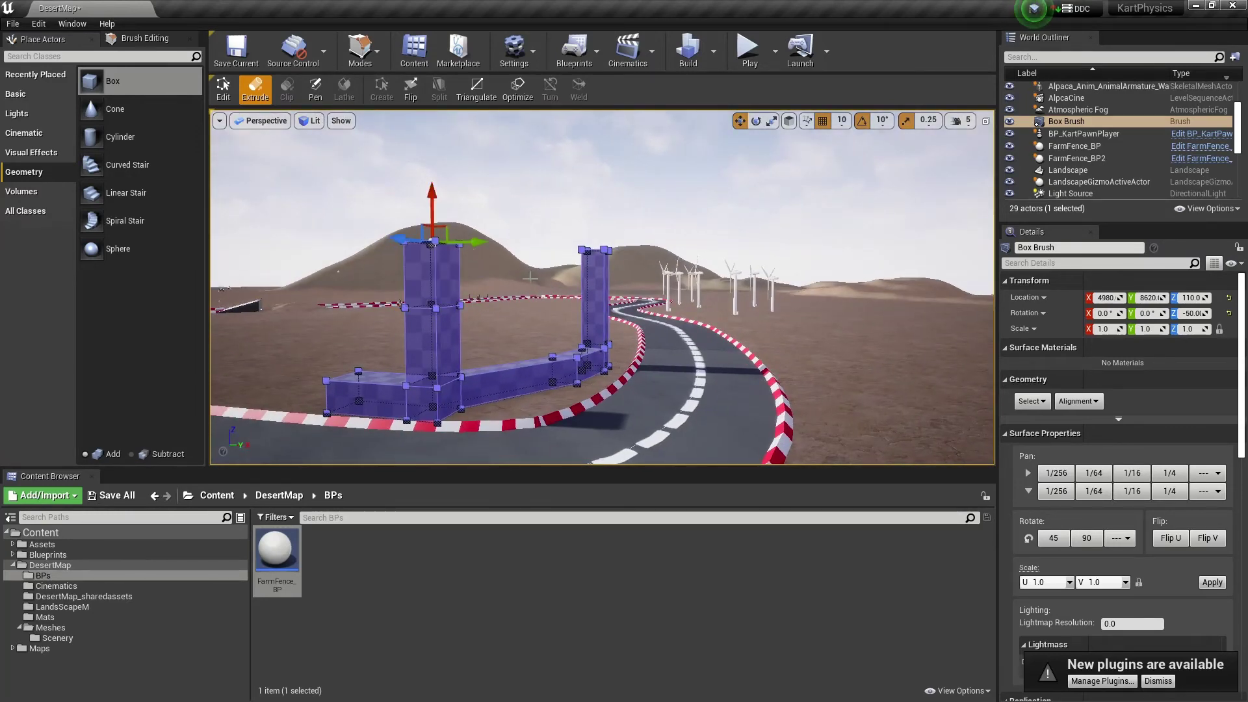
{"action": "key", "text": "w"}
{"action": "mouse_move", "coordinate": [531, 278]}
{"action": "right_mouse_down"}
{"action": "mouse_move", "coordinate": [534, 383]}
{"action": "mouse_move", "coordinate": [585, 279]}
{"action": "mouse_move", "coordinate": [588, 384]}
{"action": "mouse_move", "coordinate": [481, 260]}
{"action": "mouse_move", "coordinate": [532, 278]}
{"action": "right_mouse_up"}
{"action": "key", "text": "s"}
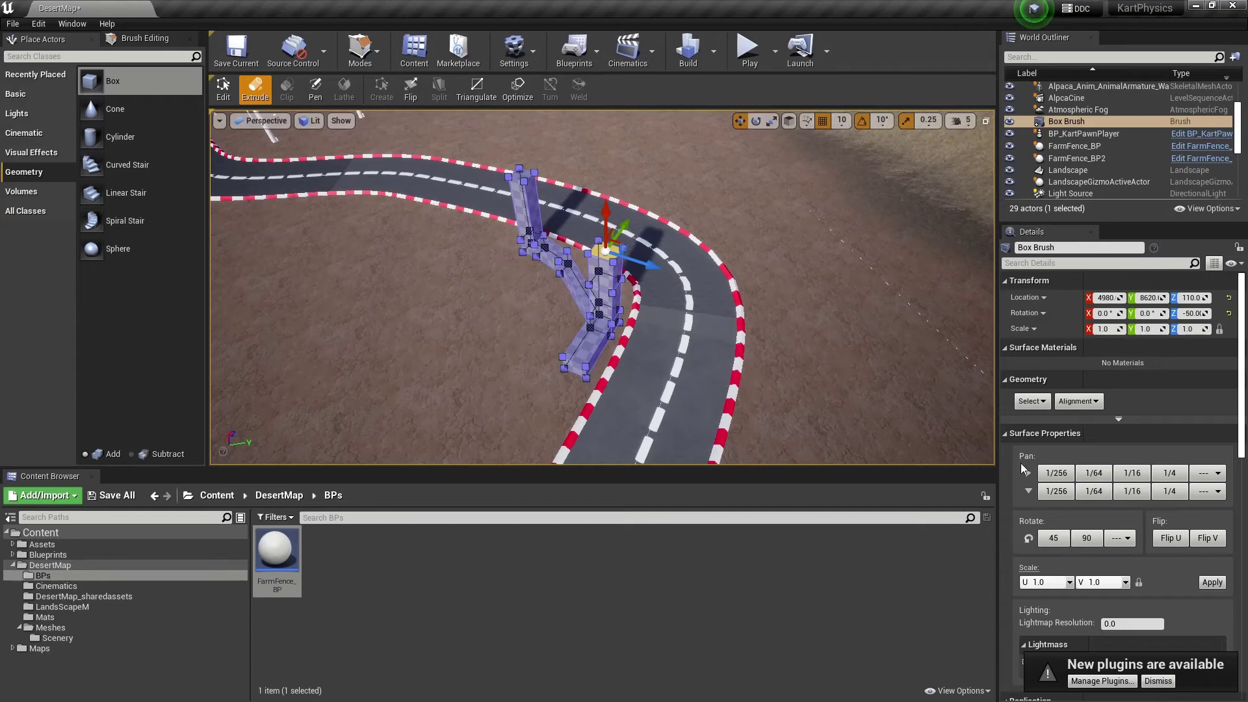
- Switch from Brush Editing to Select mode and select the whole Box Brush actor
{"action": "left_click", "coordinate": [364, 62]}
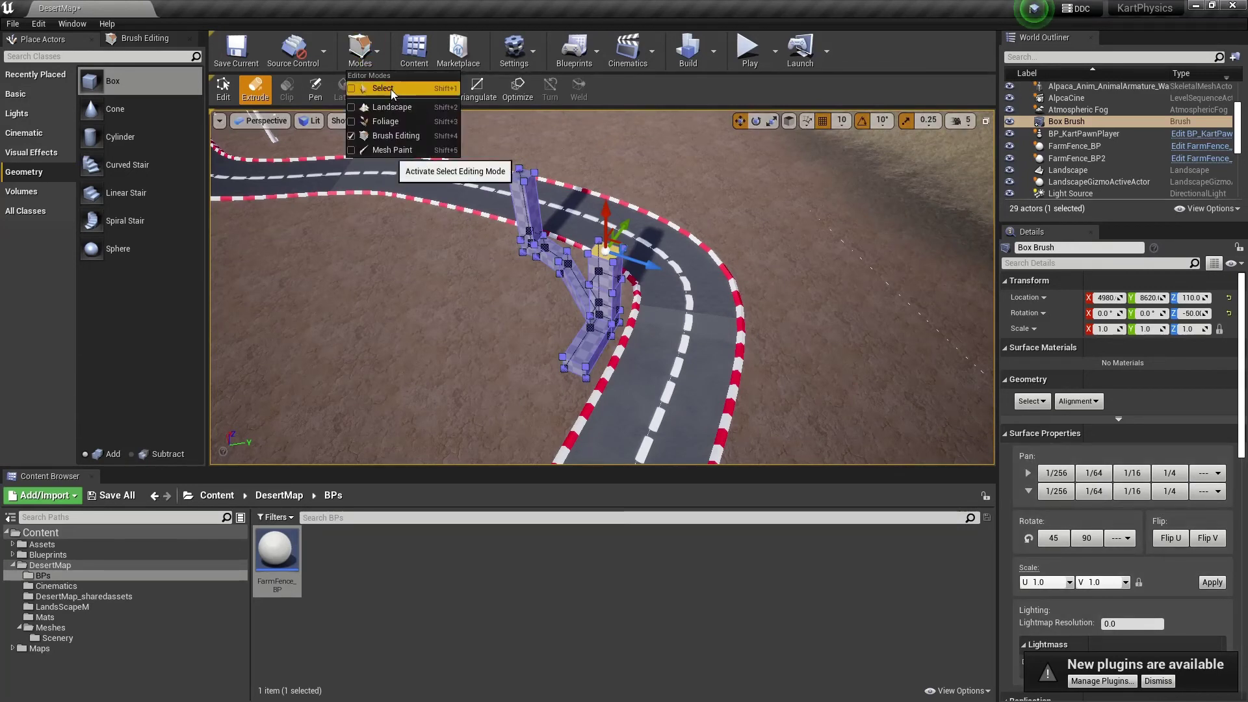
{"action": "left_click", "coordinate": [383, 89]}
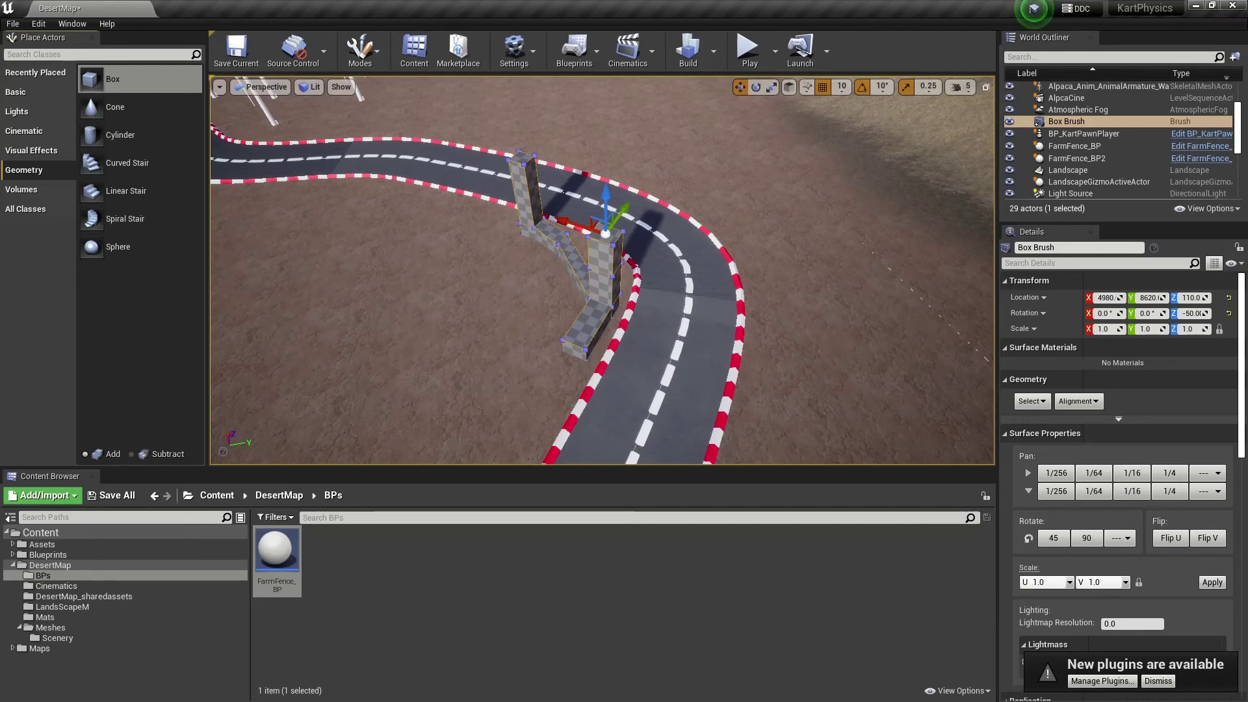
{"action": "left_click", "coordinate": [596, 311]}
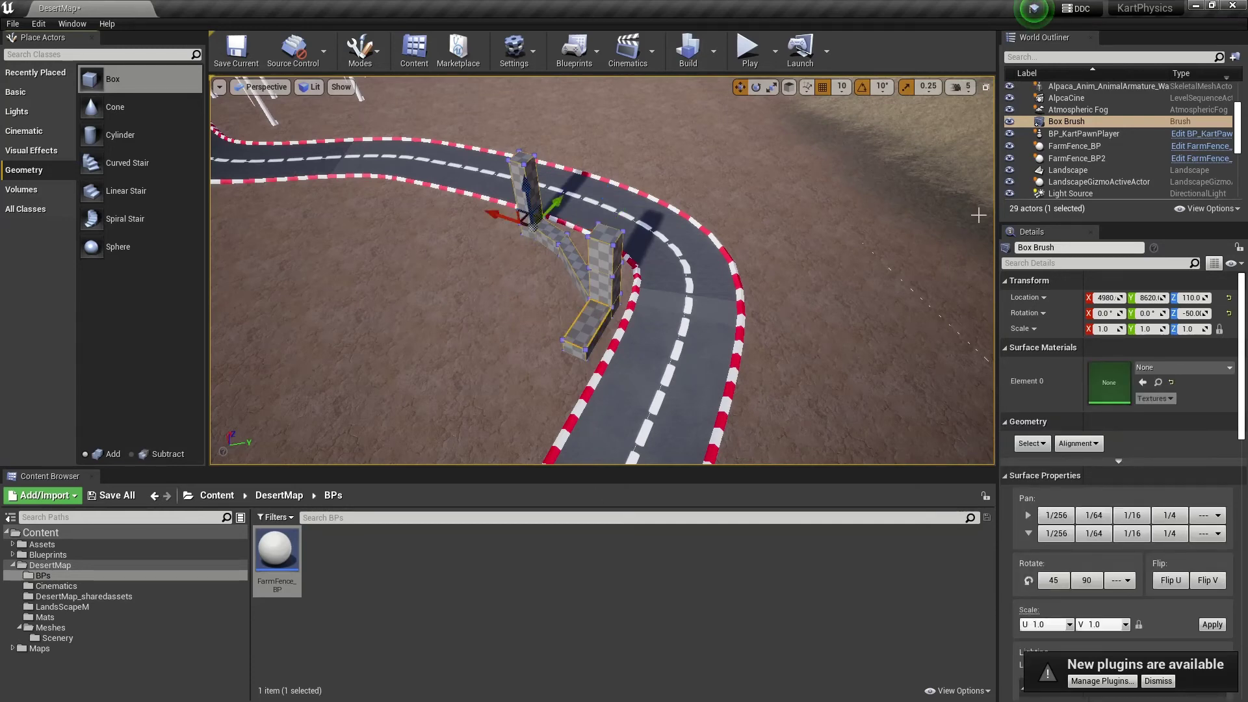
{"action": "left_click", "coordinate": [1066, 133]}
{"action": "left_click", "coordinate": [1066, 122]}
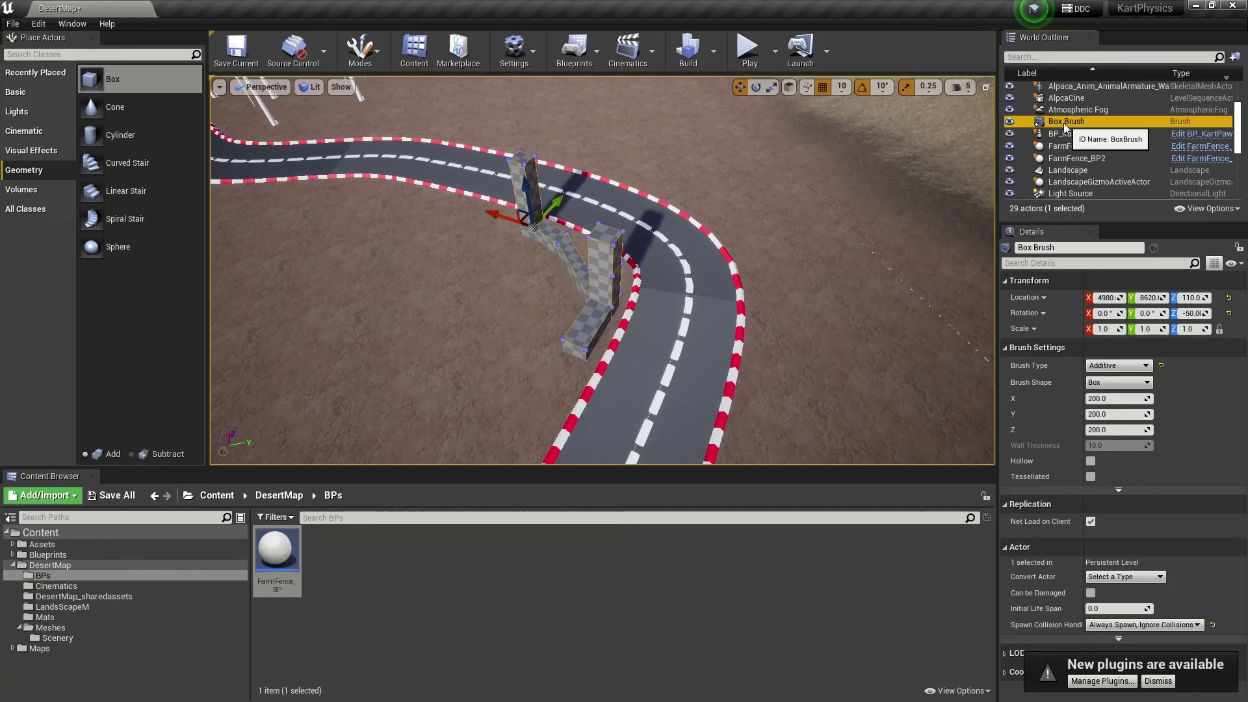
{"action": "right_click", "coordinate": [1064, 126]}
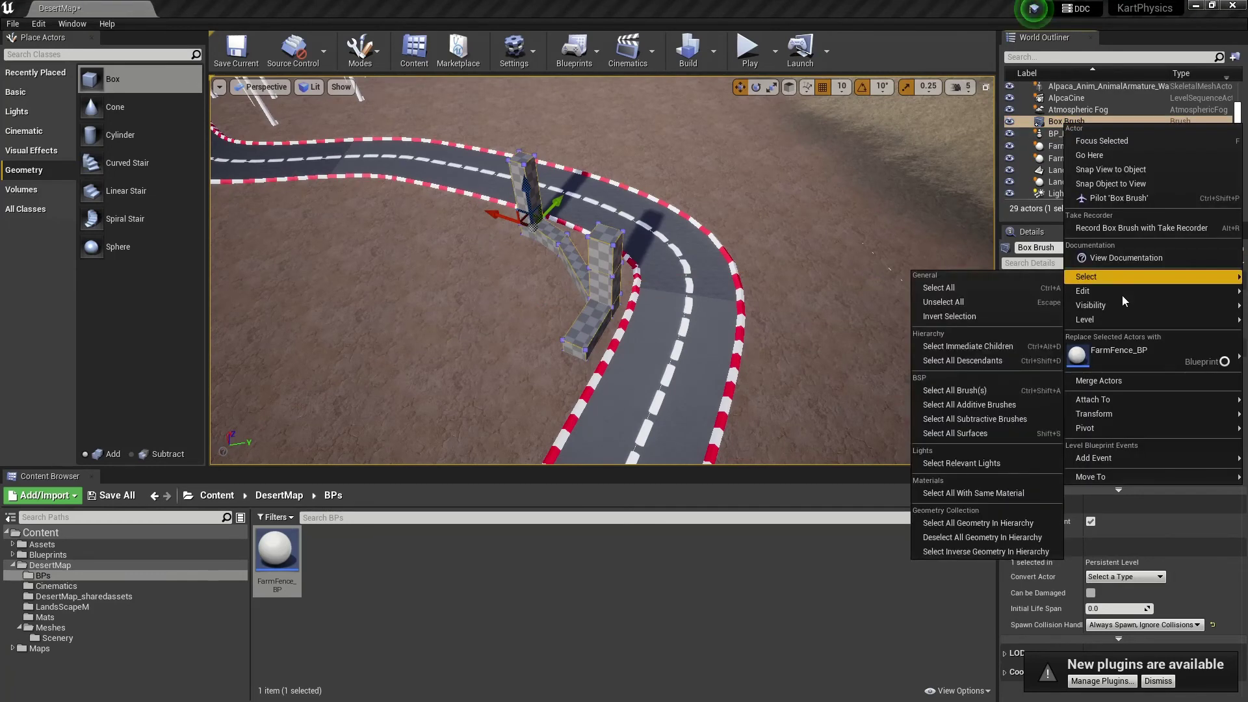
{"action": "mouse_move", "coordinate": [1100, 457]}
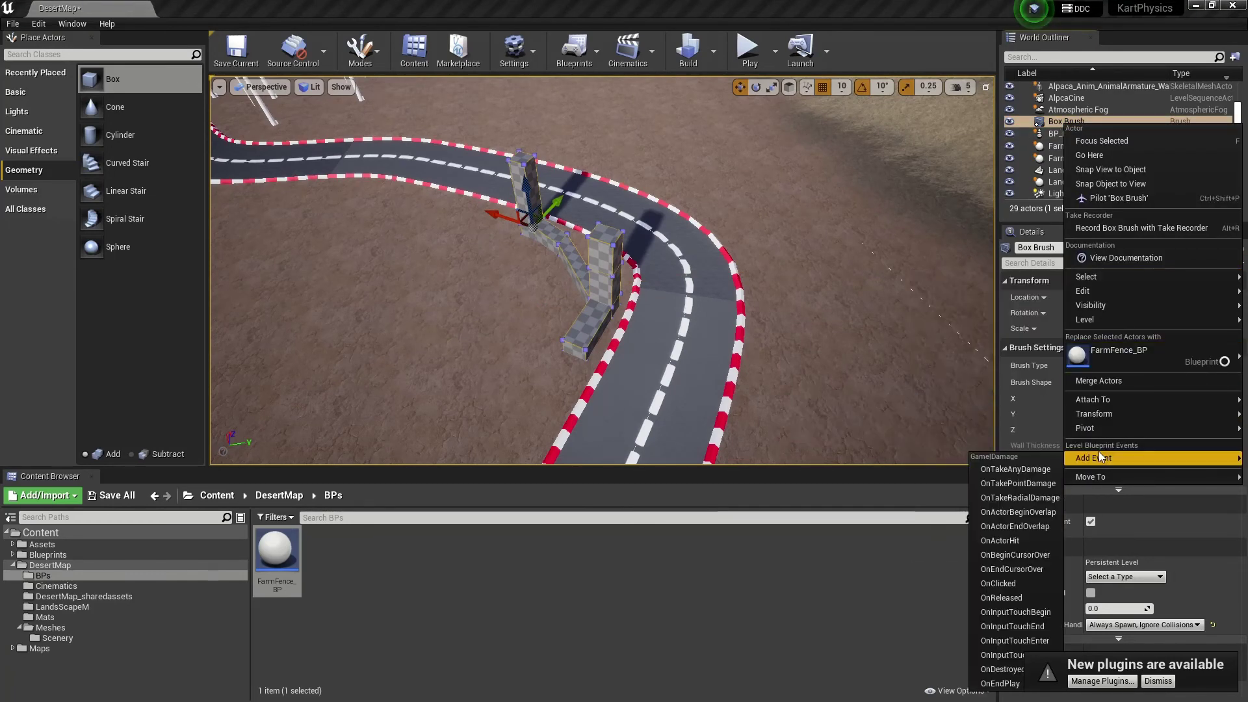
{"action": "right_click", "coordinate": [1050, 123]}
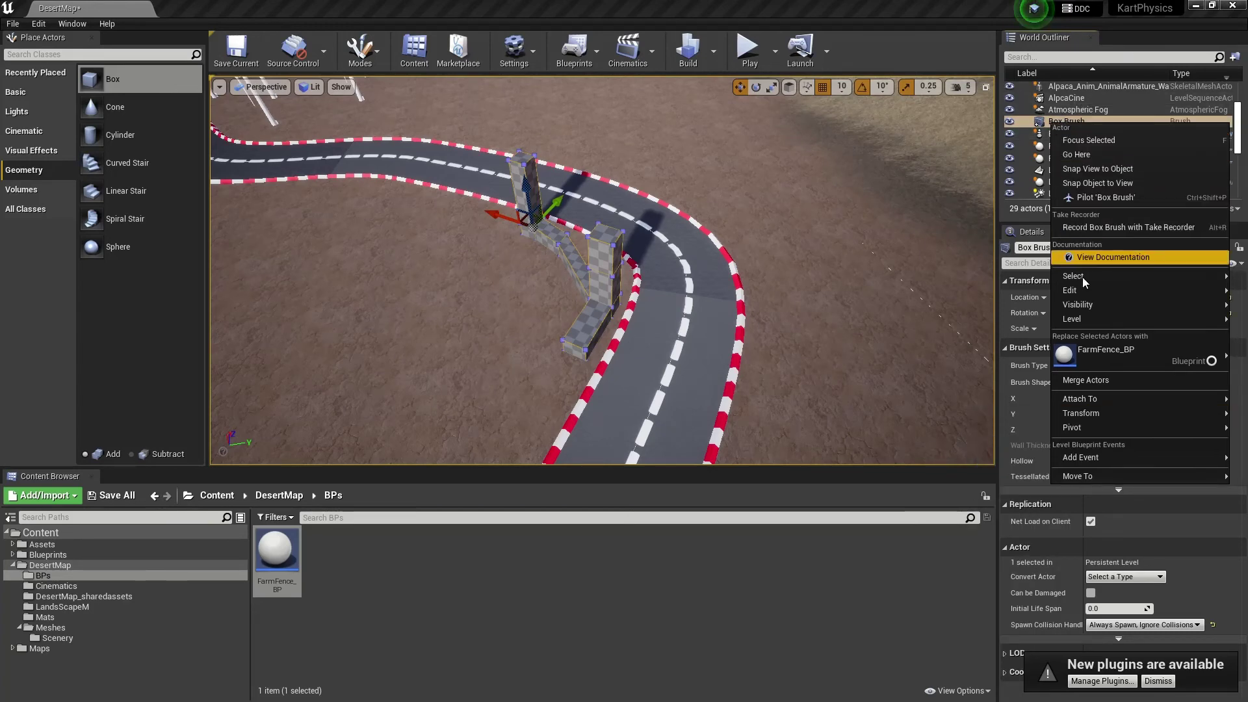
{"action": "mouse_move", "coordinate": [1082, 280]}
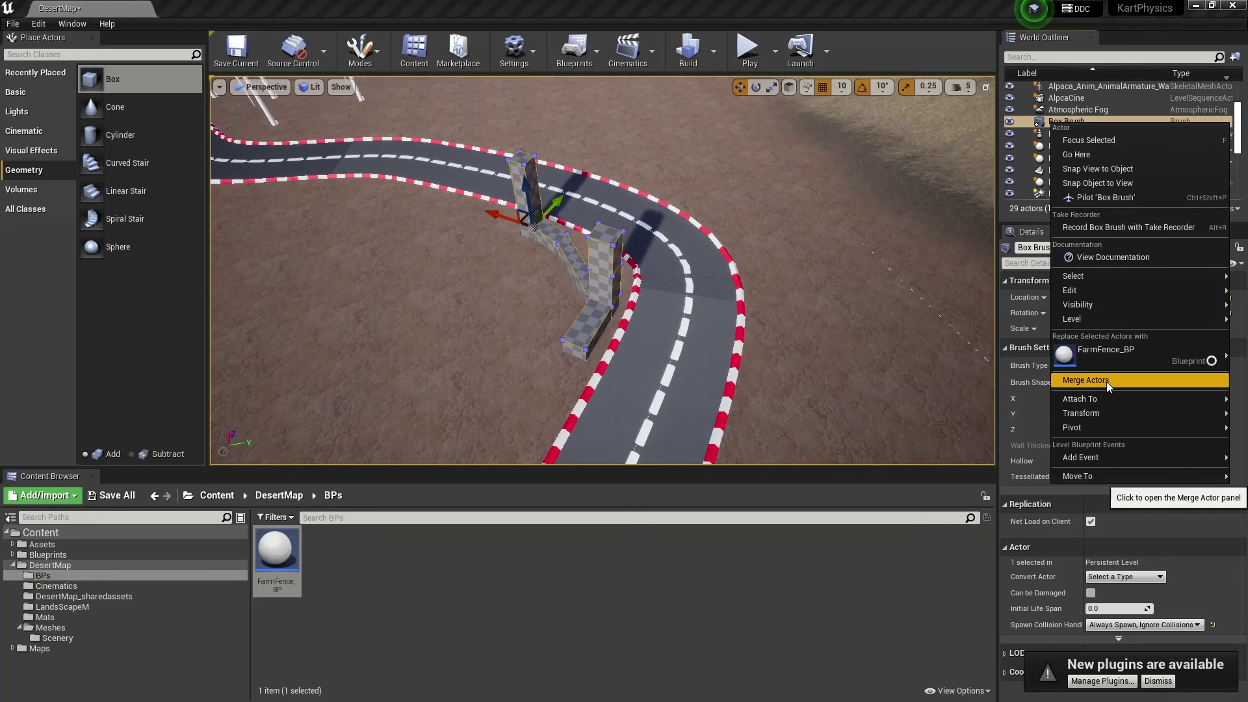
{"action": "mouse_move", "coordinate": [1104, 398]}
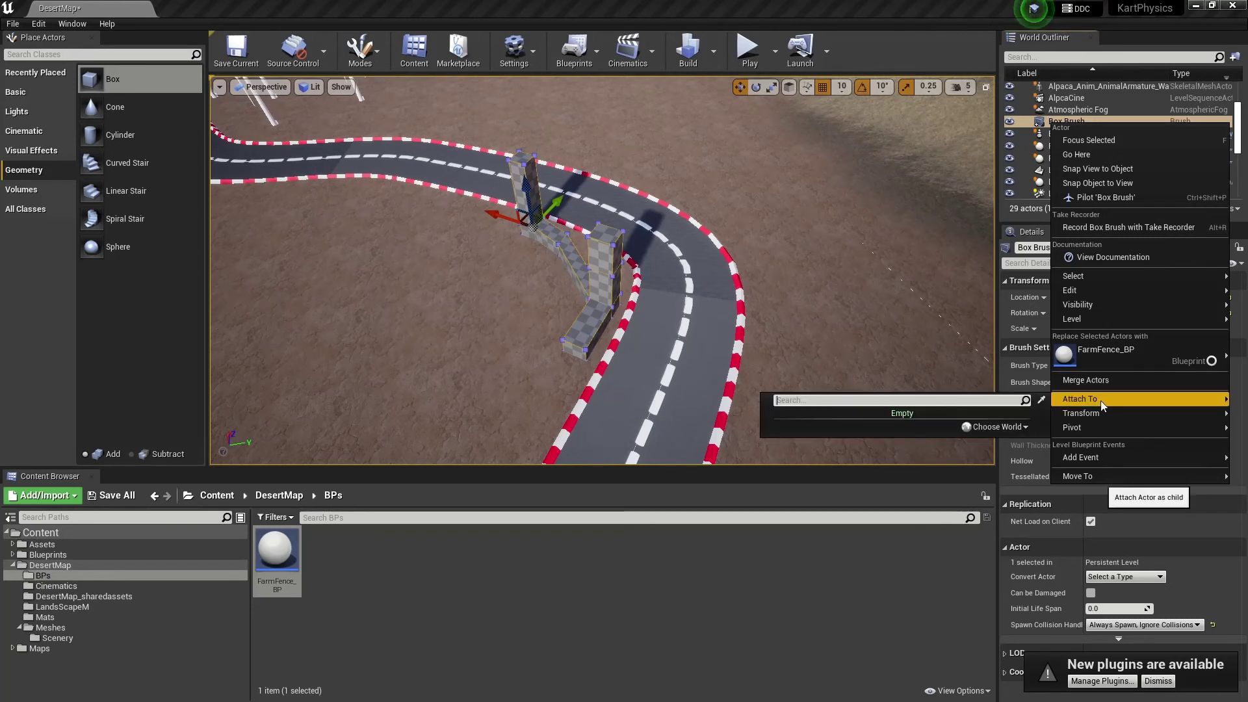
{"action": "mouse_move", "coordinate": [1090, 433]}
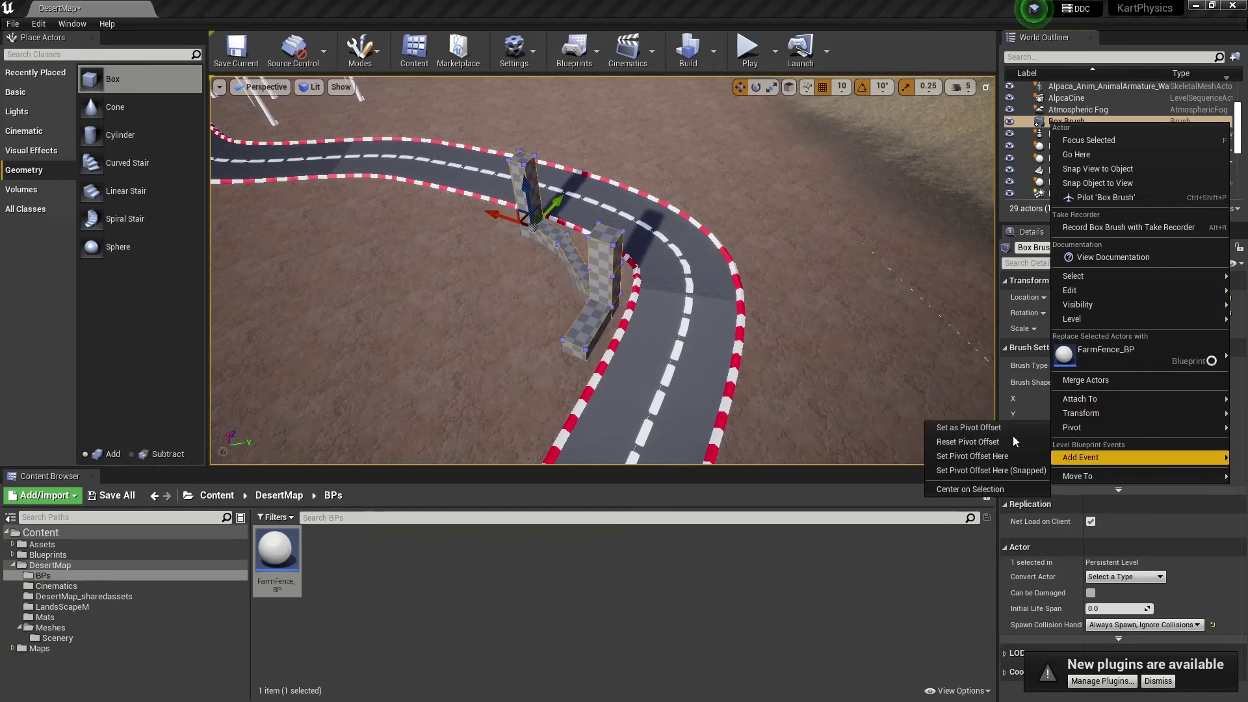
- Export the selected Box Brush to the Desktop as the FBX file DesertMap, using the default FBX 2013 export options
{"action": "left_click", "coordinate": [13, 26]}
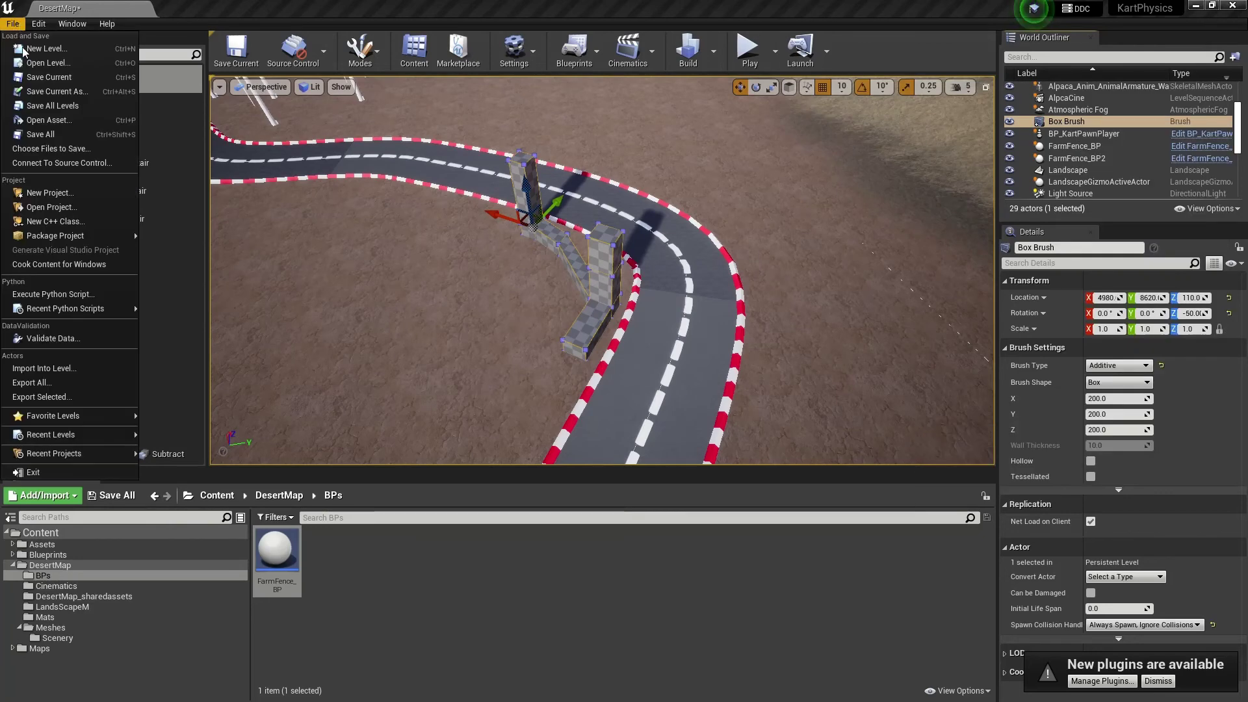
{"action": "left_click", "coordinate": [48, 398]}
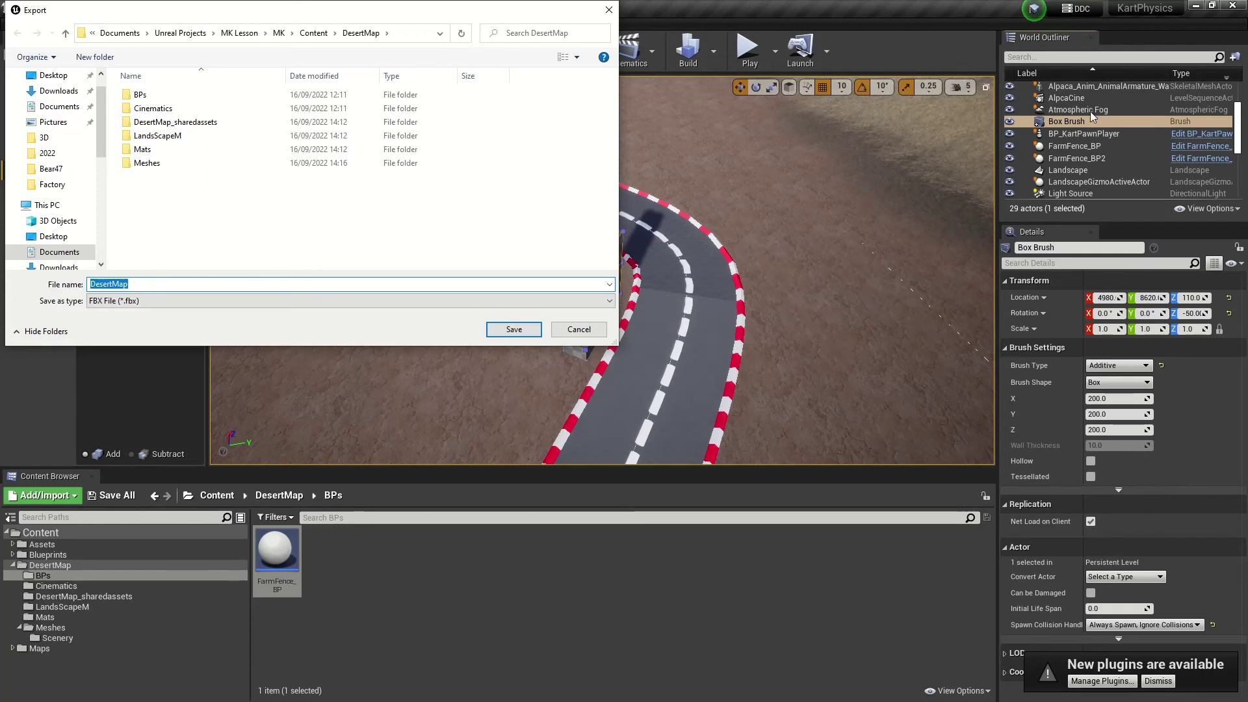
{"action": "left_click", "coordinate": [54, 75]}
{"action": "double_click", "coordinate": [143, 284]}
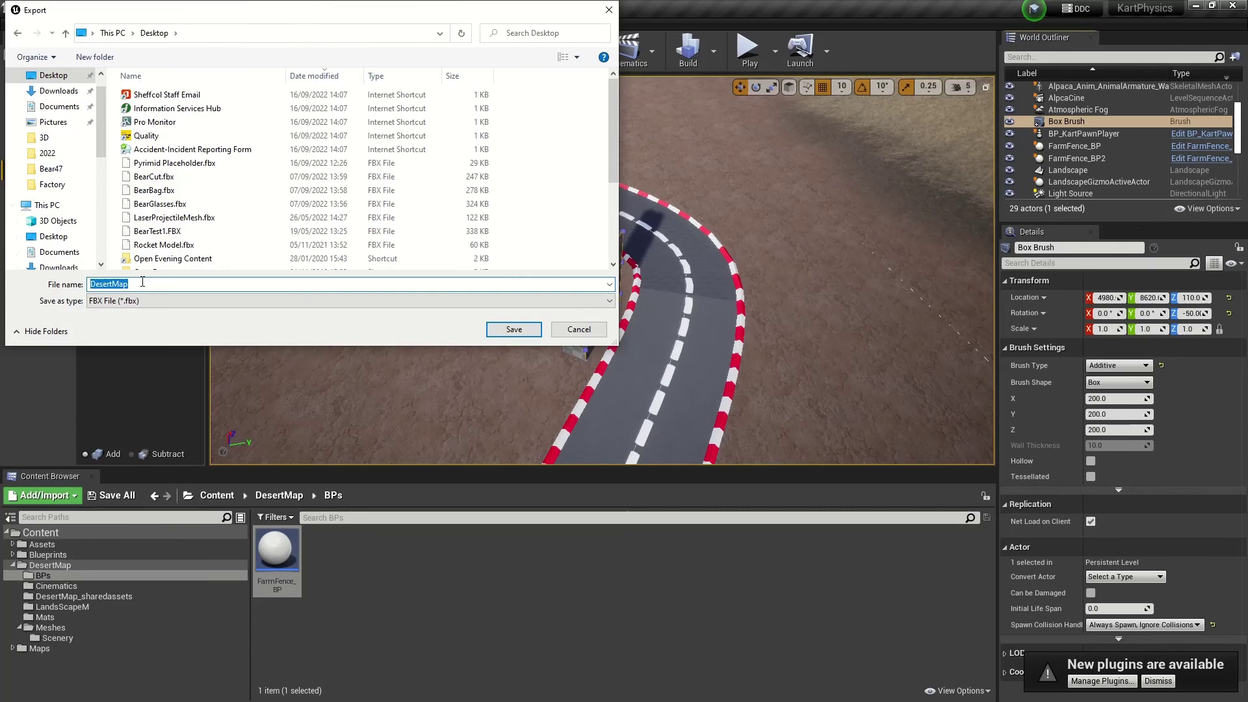
{"action": "left_click", "coordinate": [513, 328]}
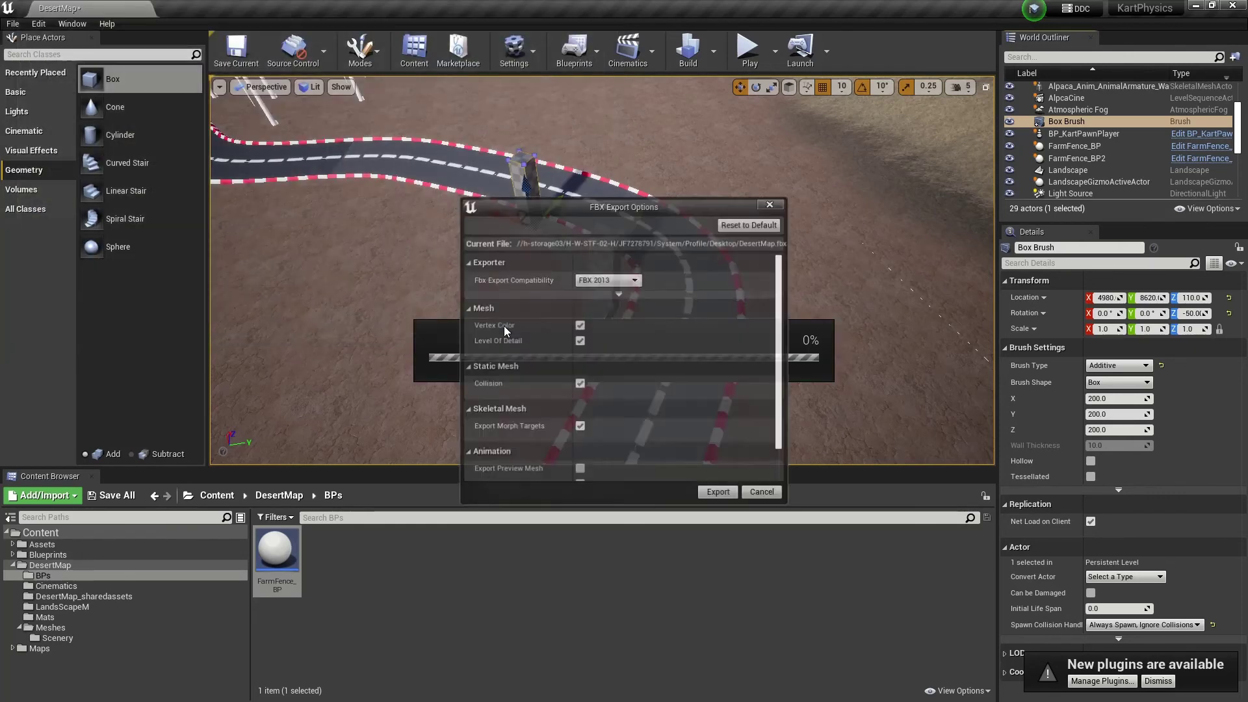
{"action": "left_click", "coordinate": [718, 492]}
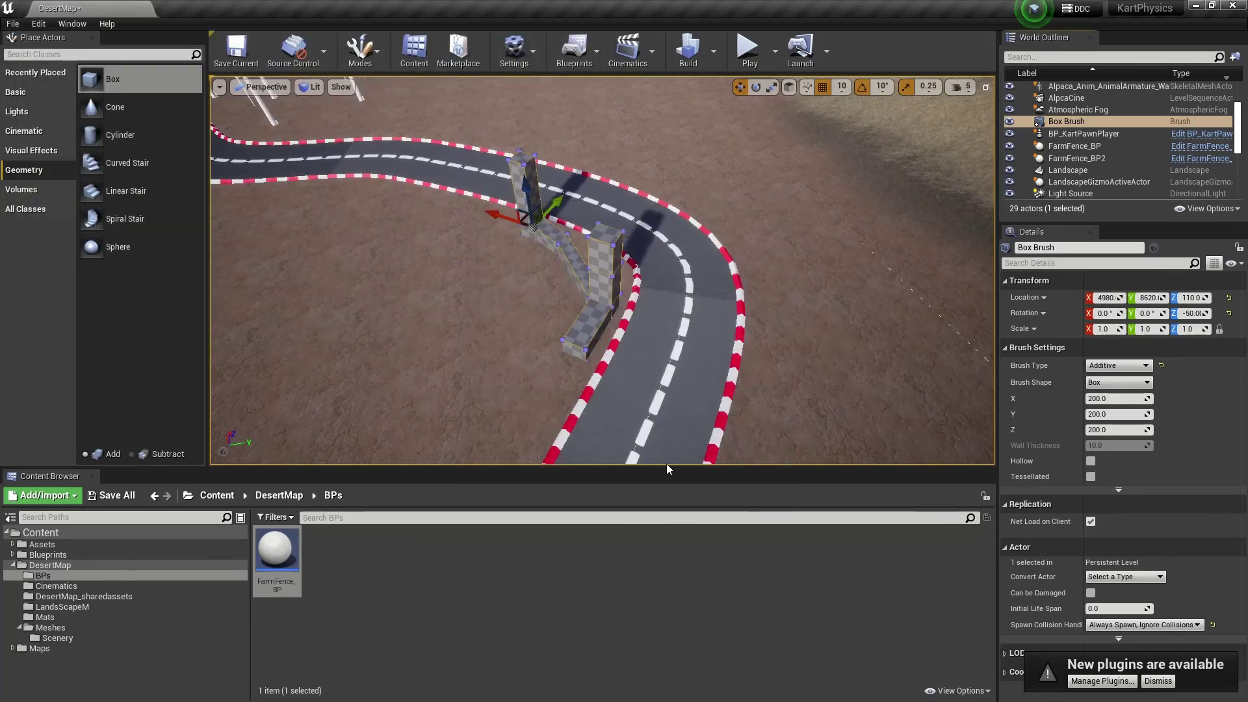
- Switch to Maya and start a new empty scene, discarding the unsaved pyramid scene
{"action": "key", "text": "alt+Tab"}
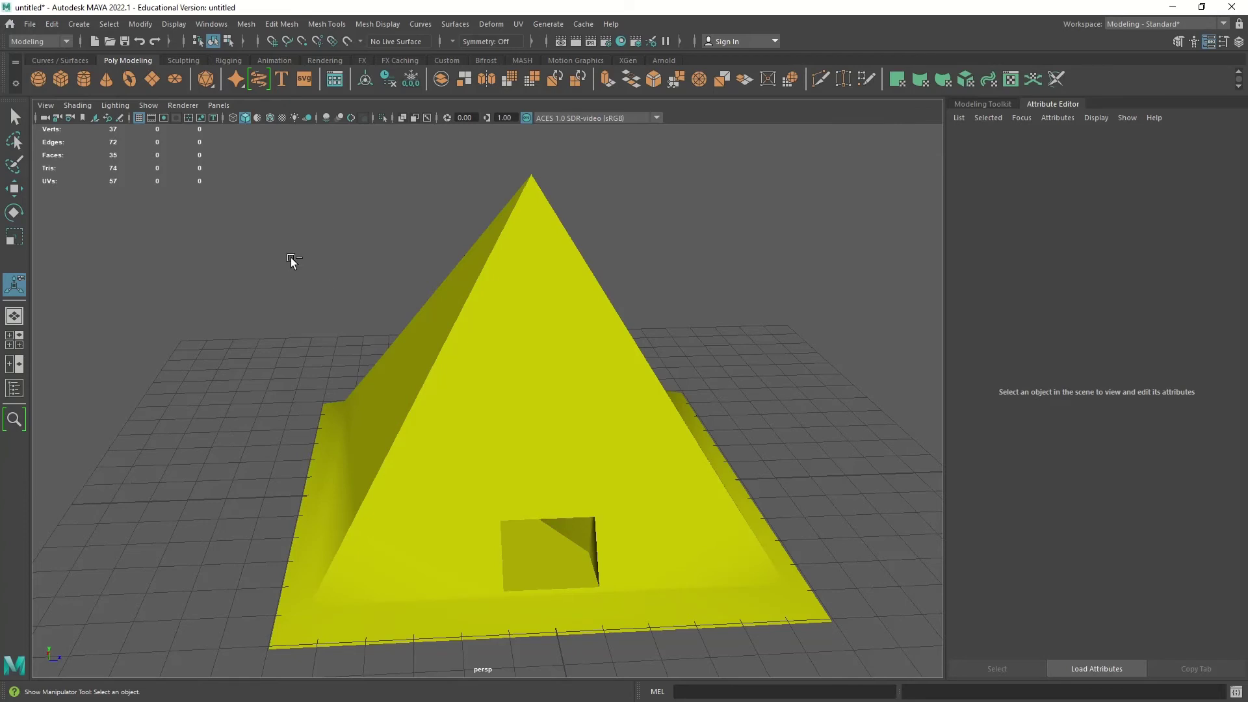
{"action": "key", "text": "ctrl+n"}
{"action": "left_click", "coordinate": [623, 359]}
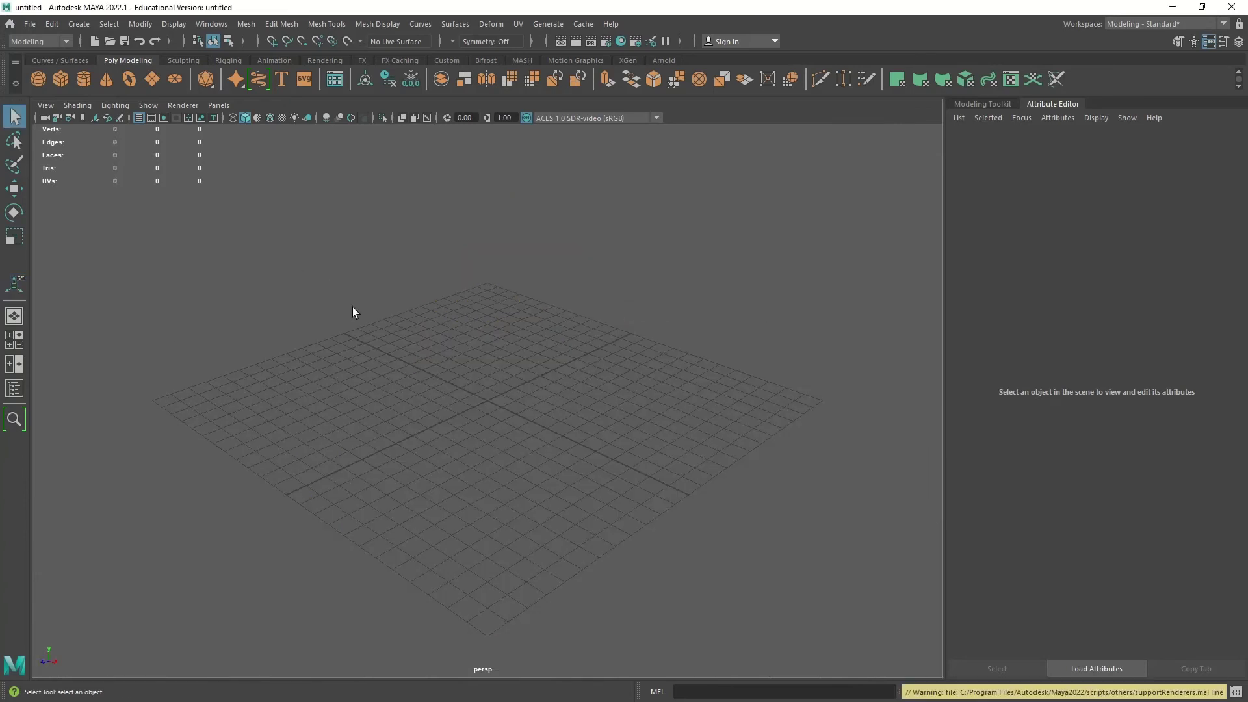
- Import DesertMap.fbx from the Desktop into the empty scene
{"action": "left_click", "coordinate": [28, 25]}
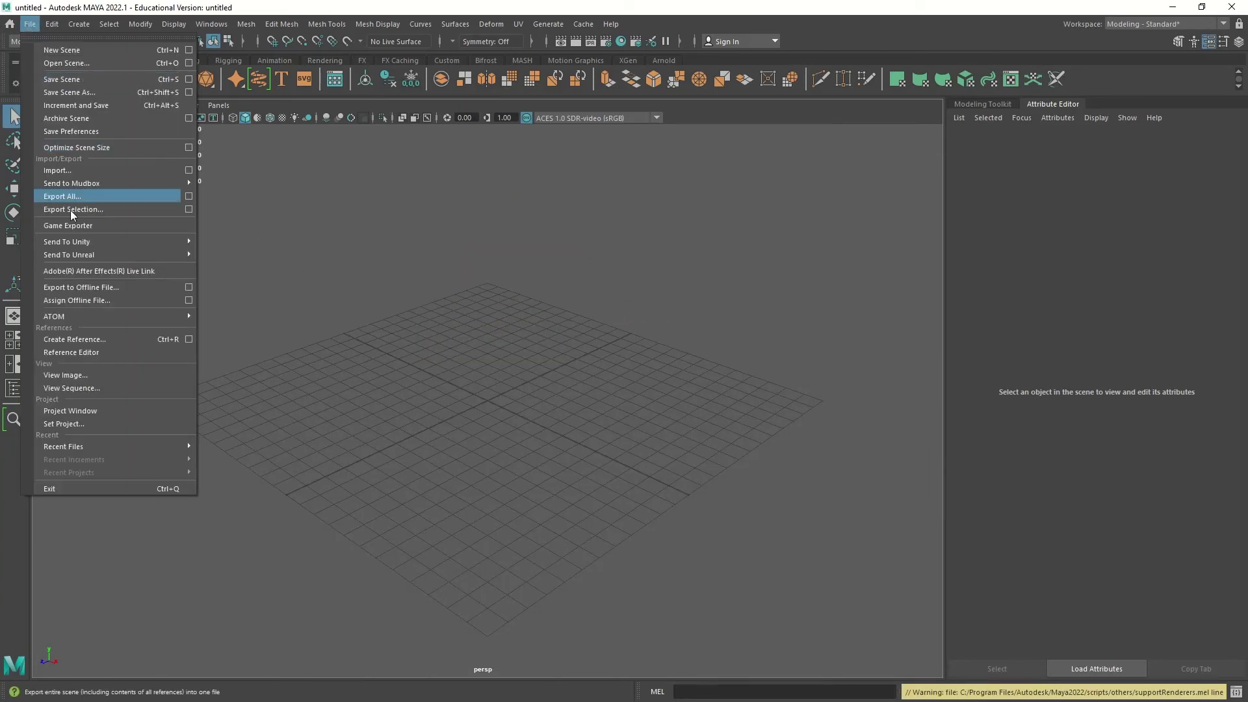
{"action": "left_click", "coordinate": [76, 166]}
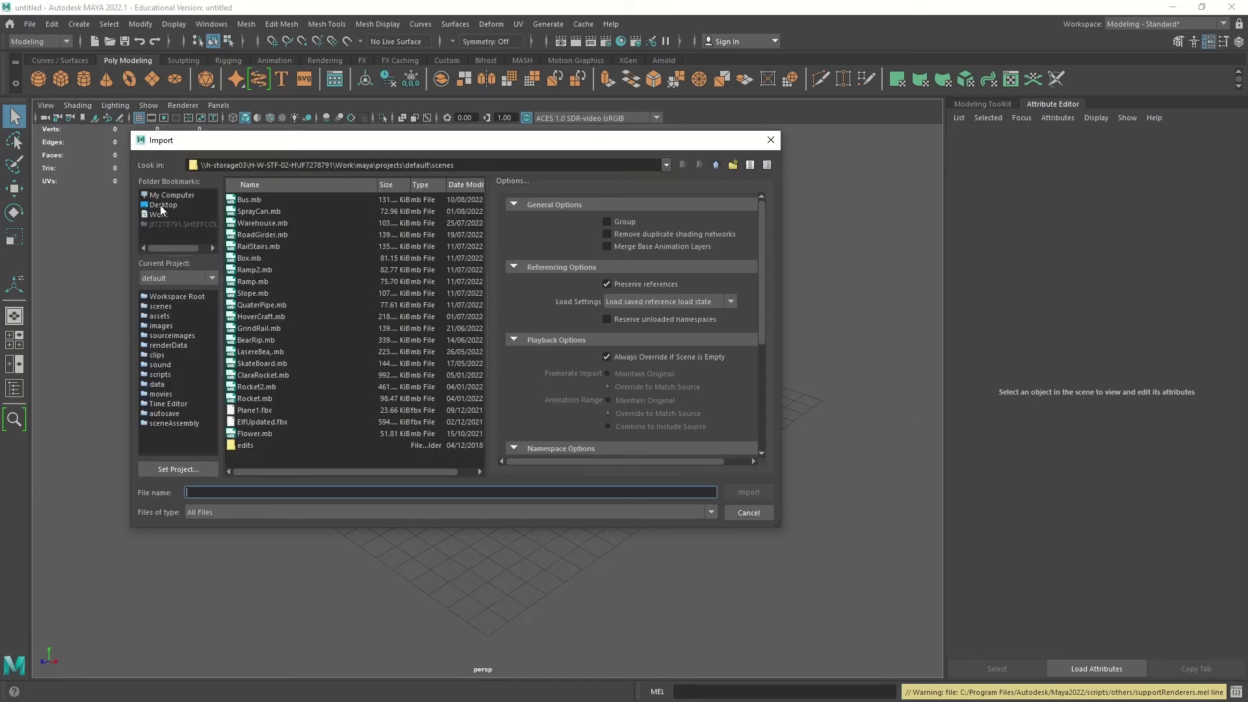
{"action": "left_click", "coordinate": [163, 205]}
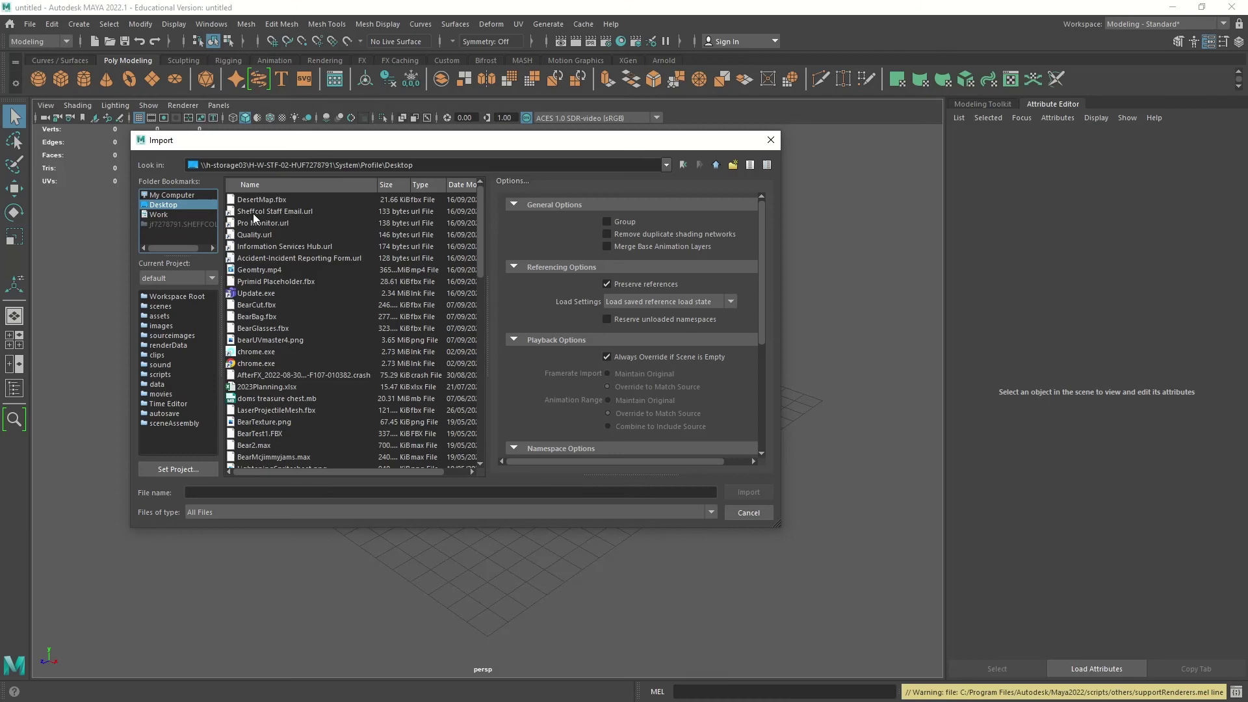
{"action": "double_click", "coordinate": [260, 200]}
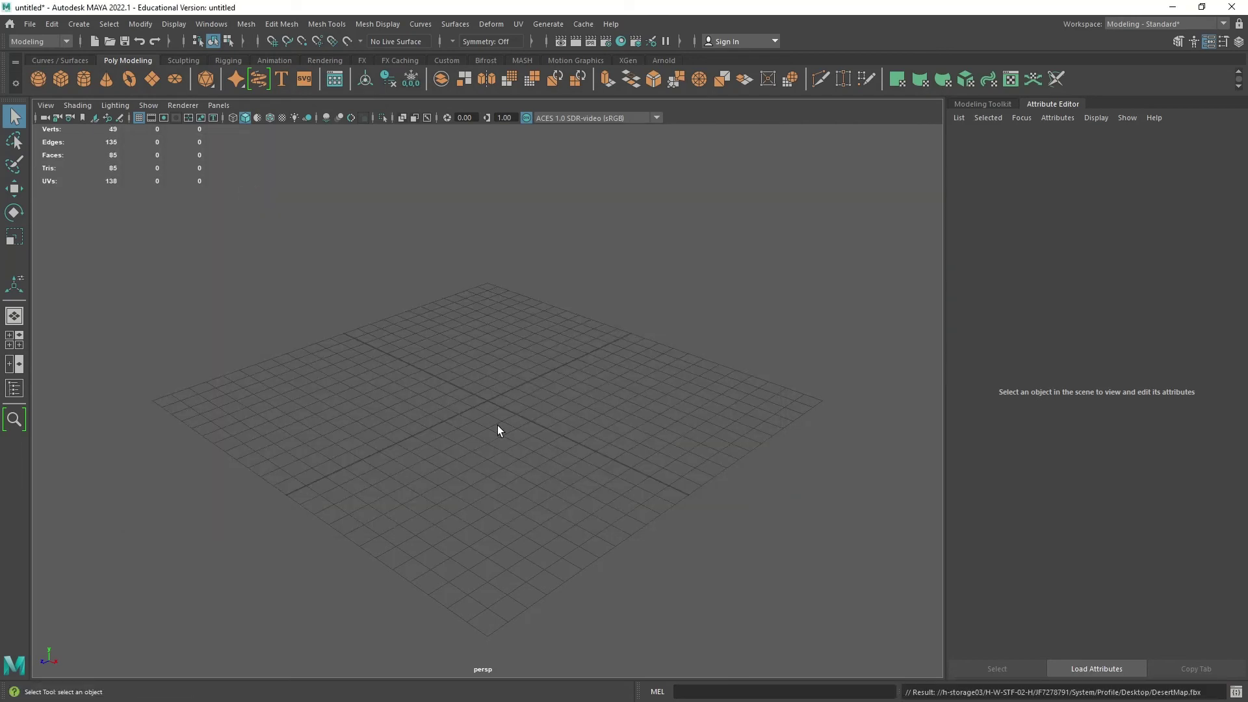
- Frame the imported wall-and-pillar mesh, select it, and examine its shape and wireframe from several angles
{"action": "scroll", "coordinate": [535, 381], "scroll_direction": "down", "scroll_amount": 5}
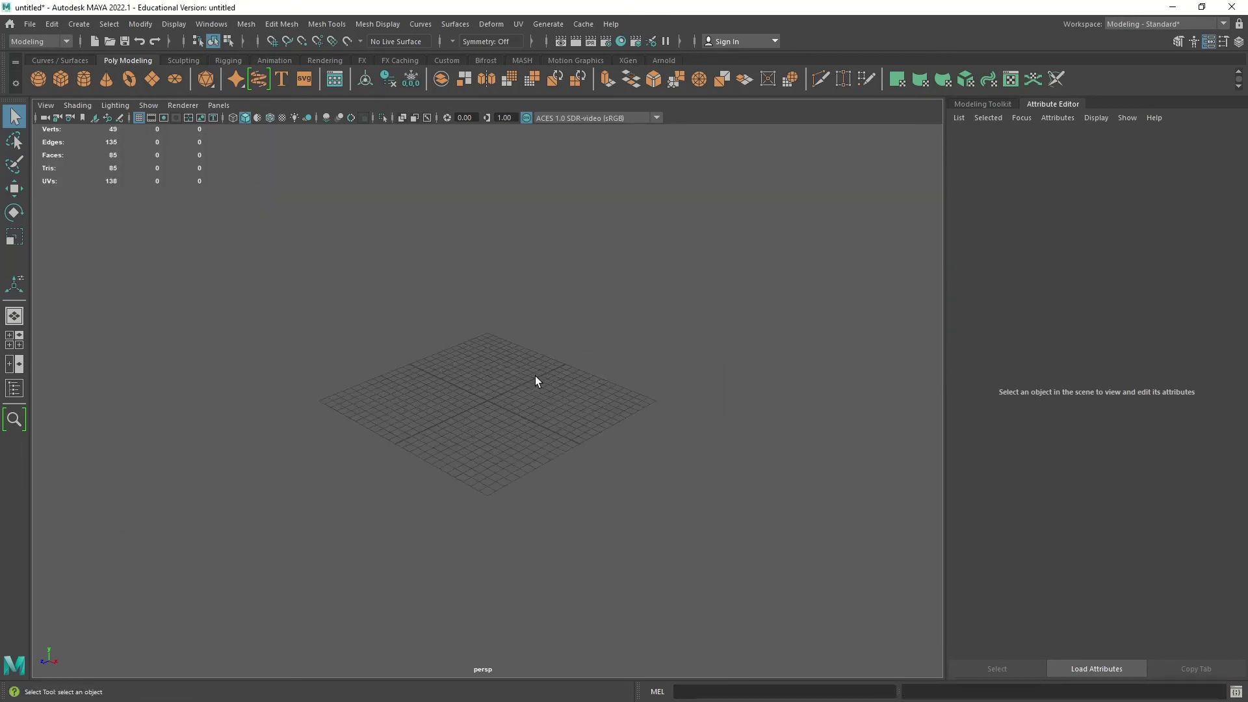
{"action": "scroll", "coordinate": [535, 375], "scroll_direction": "down", "scroll_amount": 3}
{"action": "key", "text": "f"}
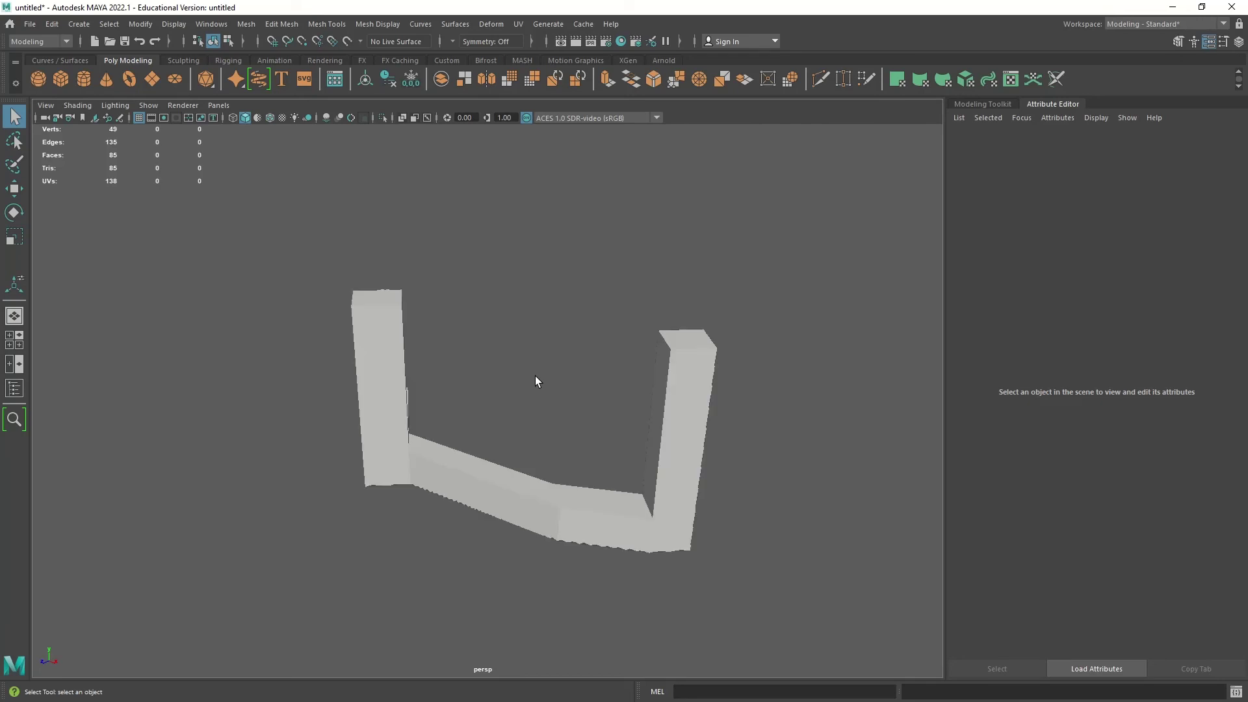
{"action": "scroll", "coordinate": [532, 386], "scroll_direction": "down", "scroll_amount": 4}
{"action": "scroll", "coordinate": [533, 395], "scroll_direction": "up", "scroll_amount": 6}
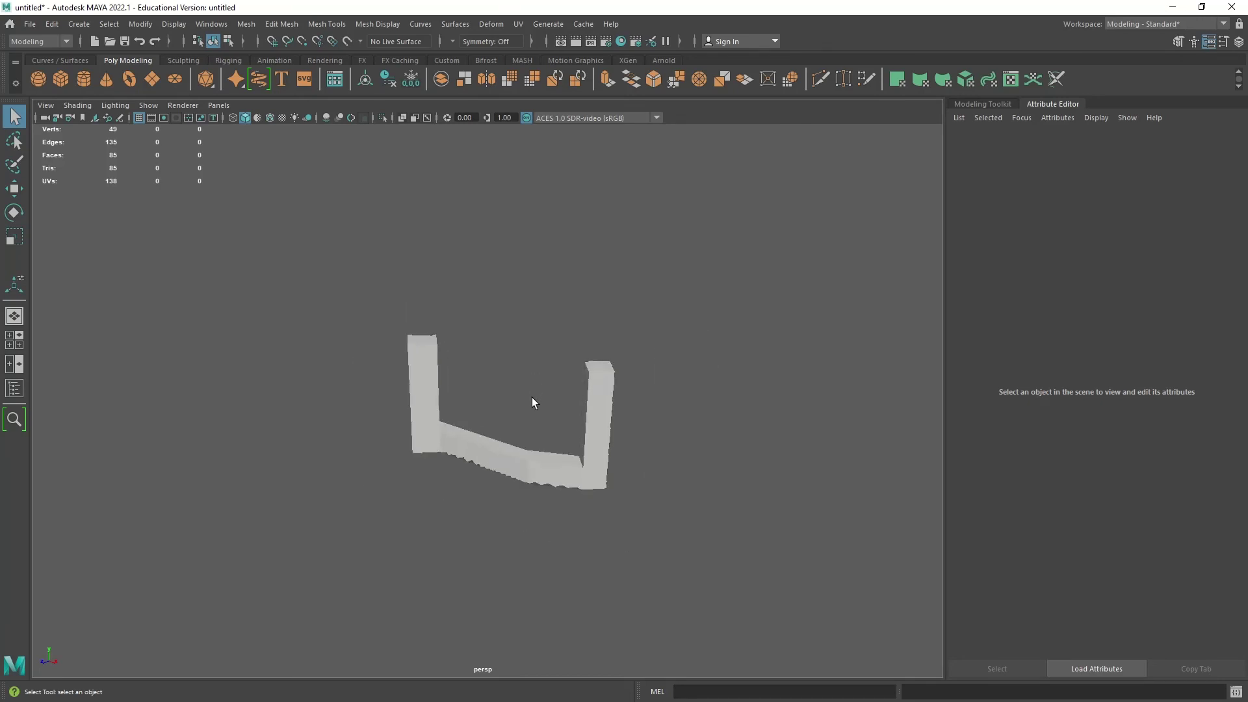
{"action": "left_click", "coordinate": [377, 474]}
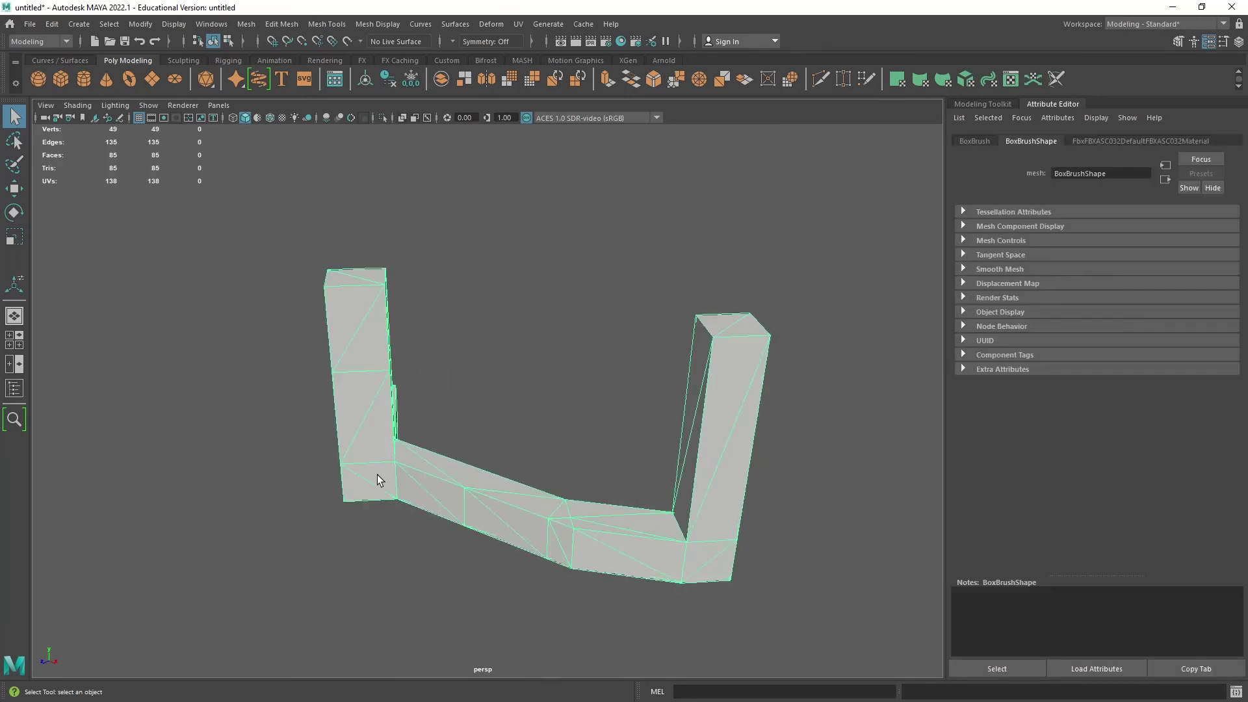
{"action": "left_click_drag", "start_coordinate": [352, 529], "coordinate": [480, 482], "text": "alt"}
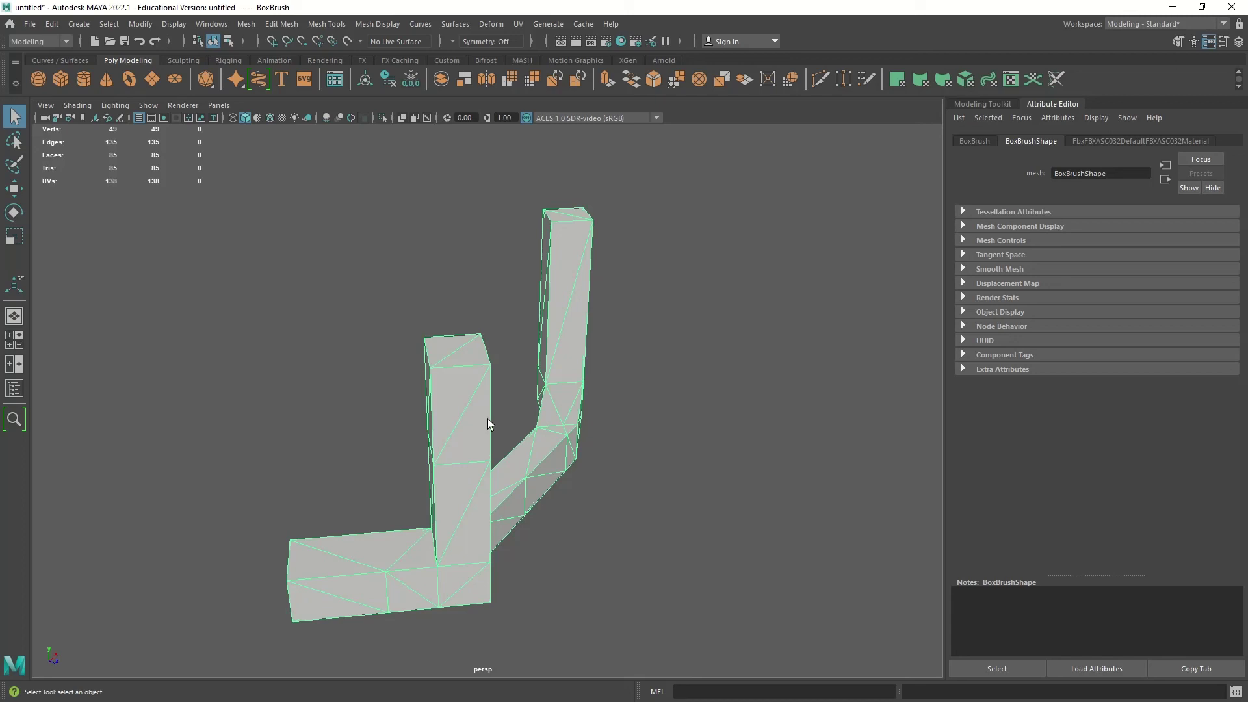
- Switch back to Unreal Editor and view the brush structure in the context of the surrounding track
{"action": "key", "text": "alt+Tab"}
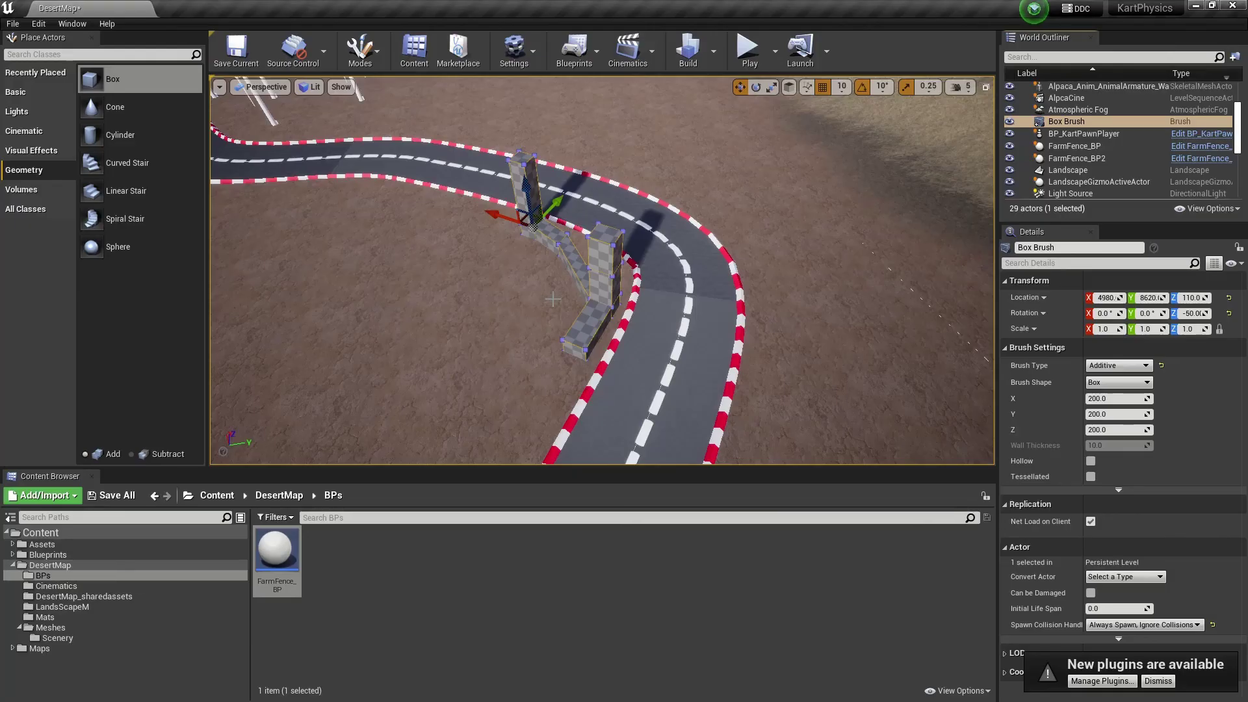
{"action": "right_click_drag", "start_coordinate": [546, 292], "coordinate": [510, 260]}
{"action": "right_click_drag", "start_coordinate": [520, 418], "coordinate": [559, 338]}
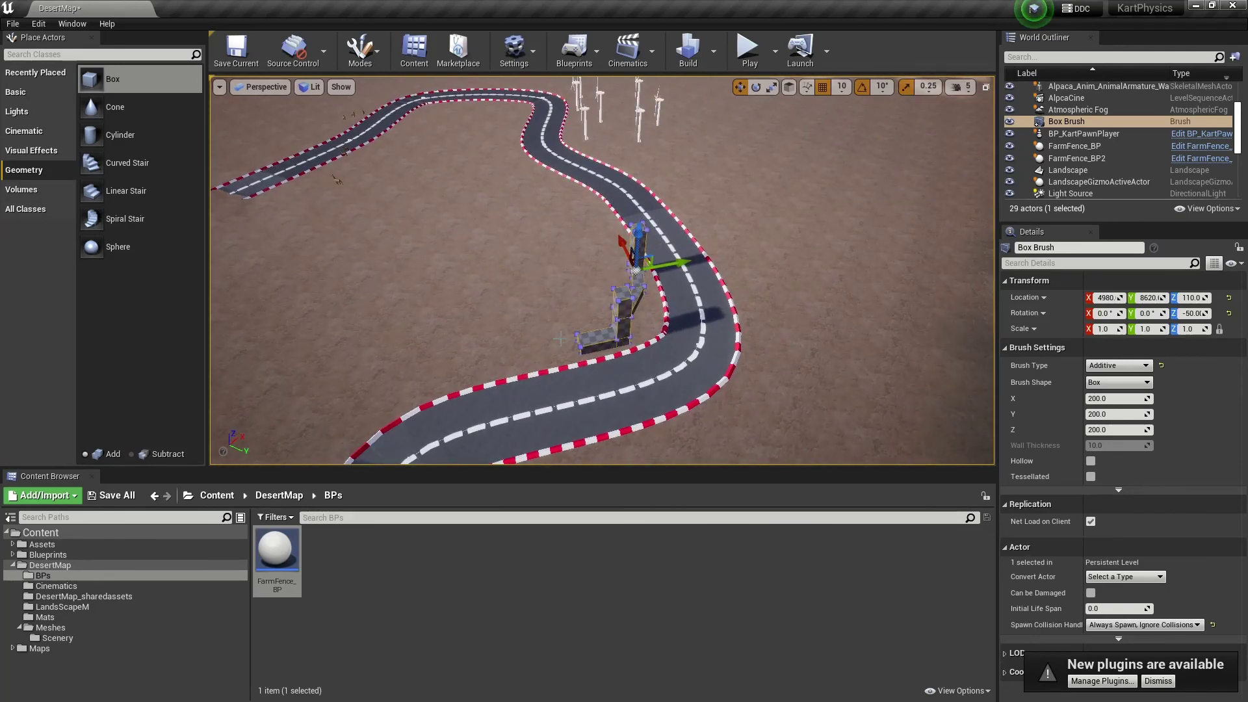